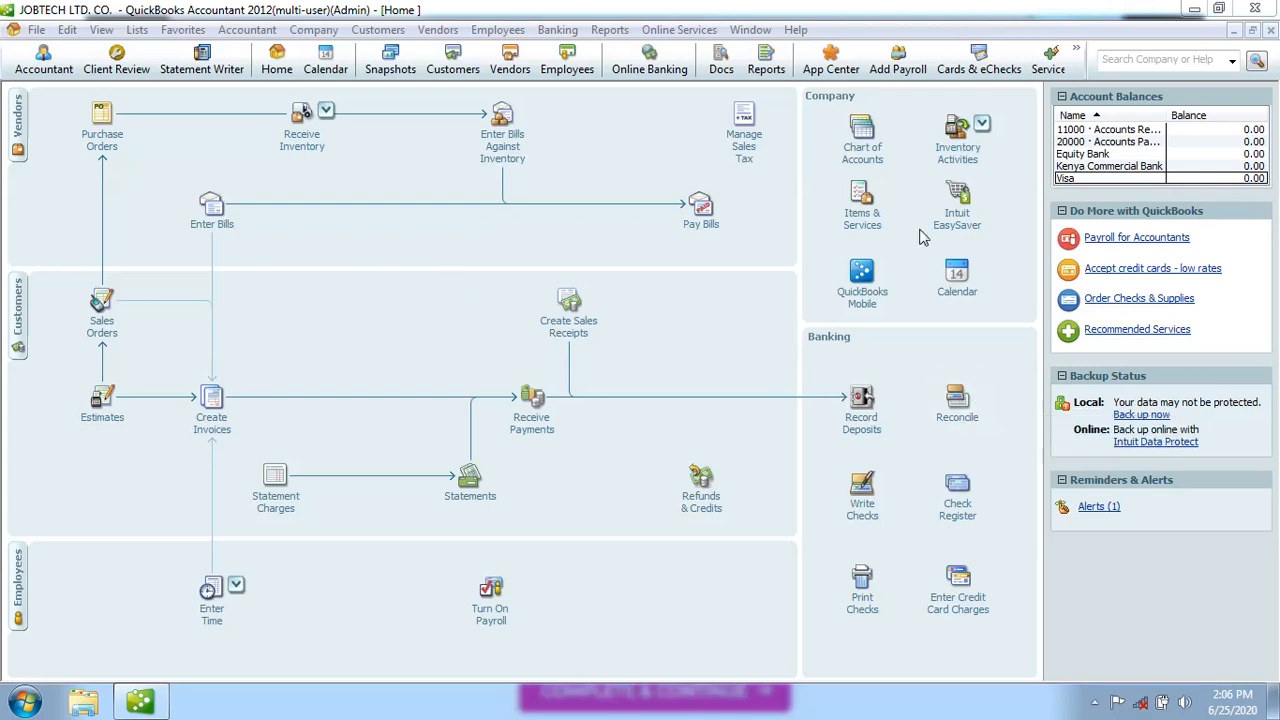
# Open the Chart of Accounts and review expense accounts like 66700 Professional Fees and 63300 Insurance Expense
pyautogui.click(870, 148)
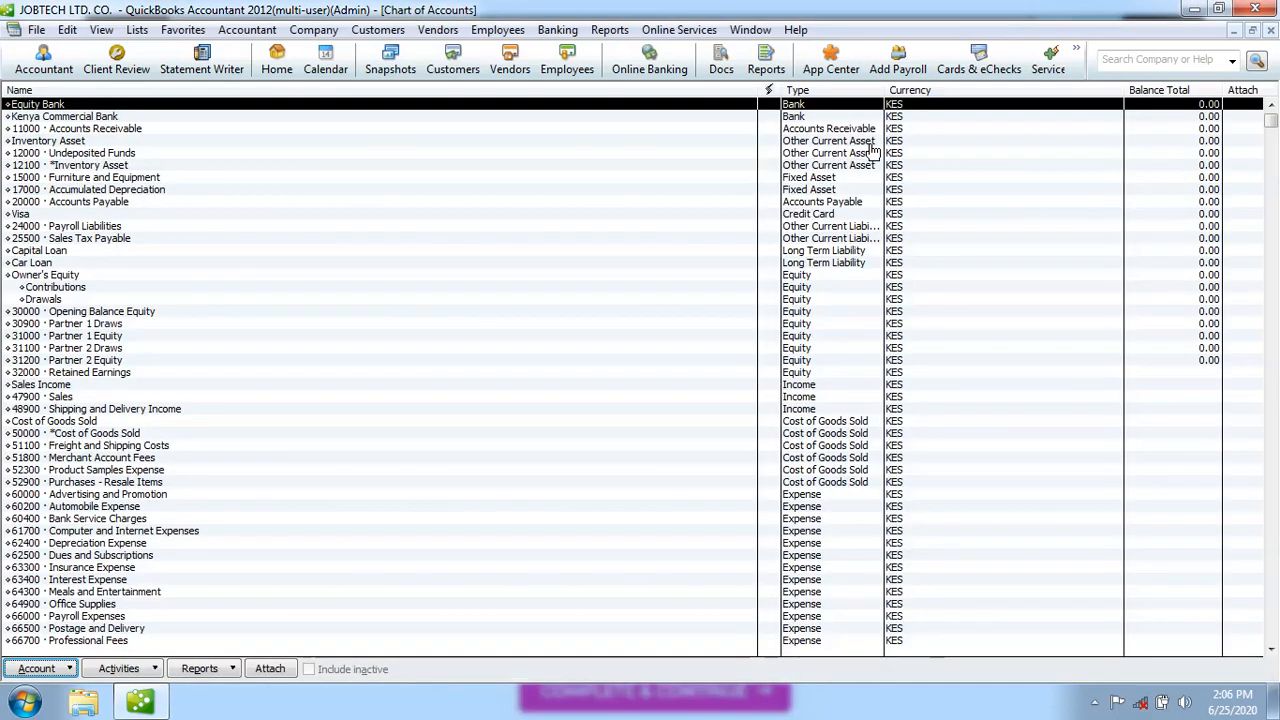
pyautogui.click(1273, 643)
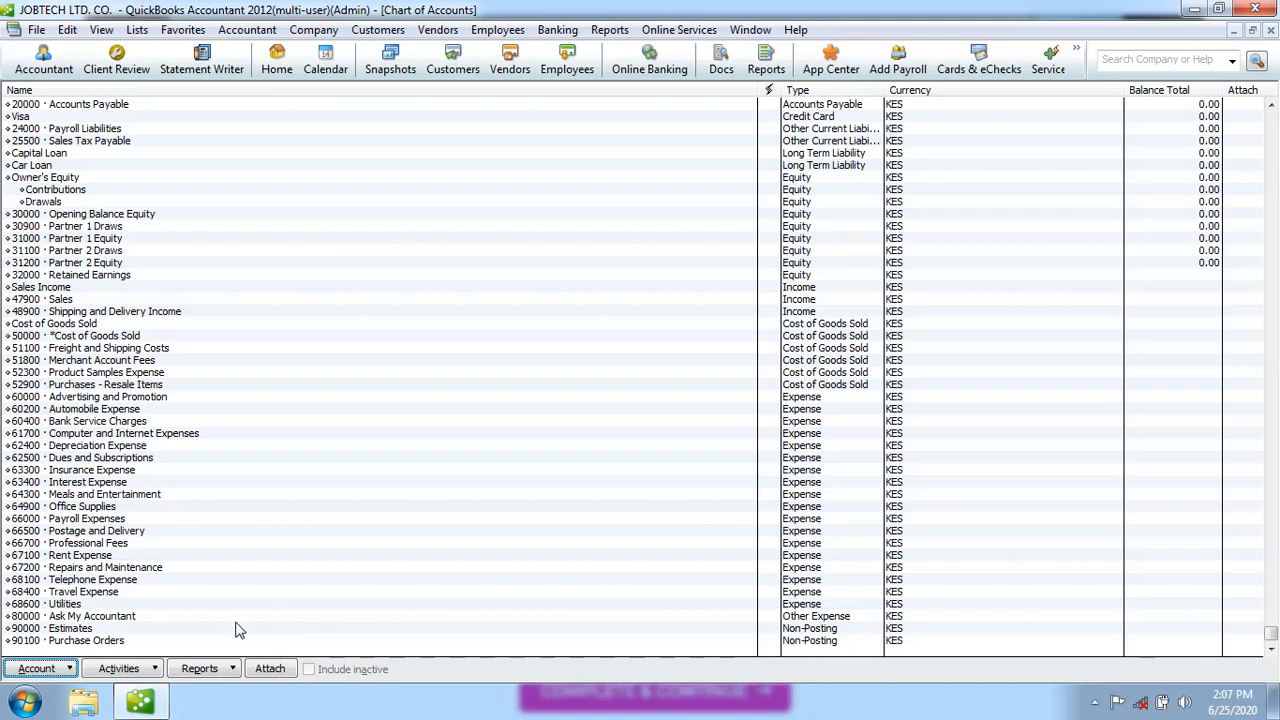
pyautogui.click(119, 545)
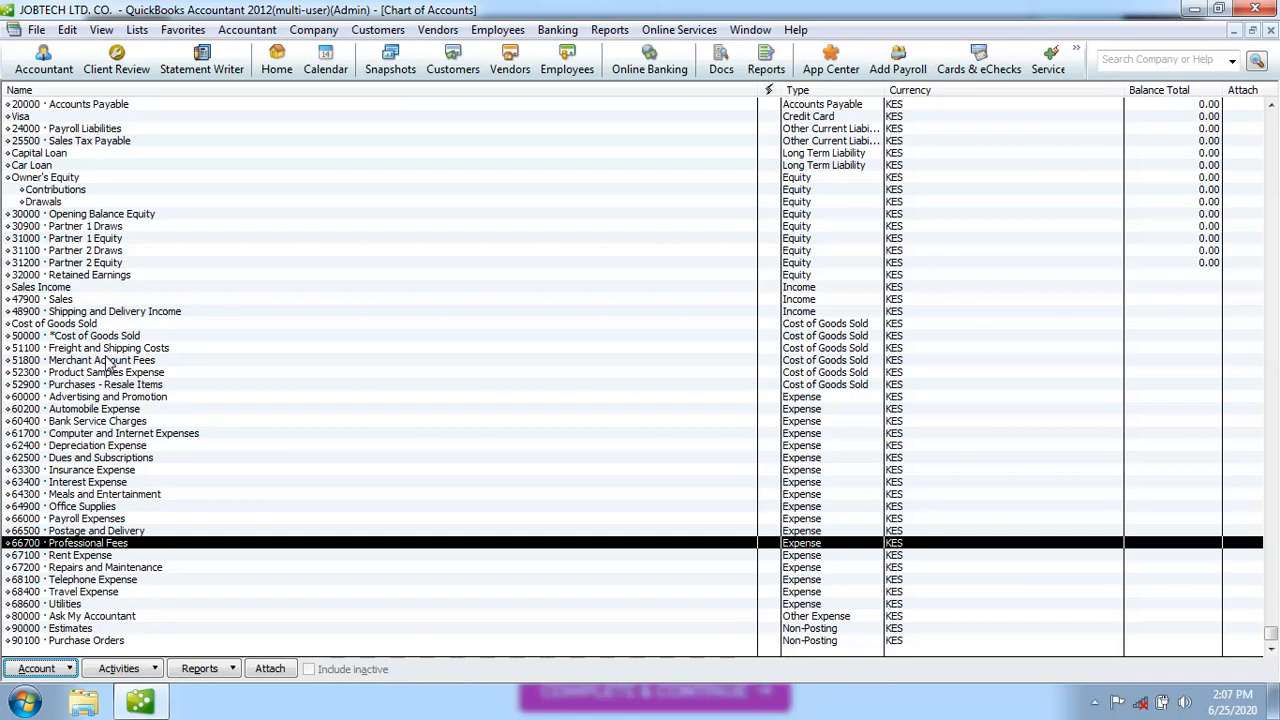
pyautogui.click(125, 470)
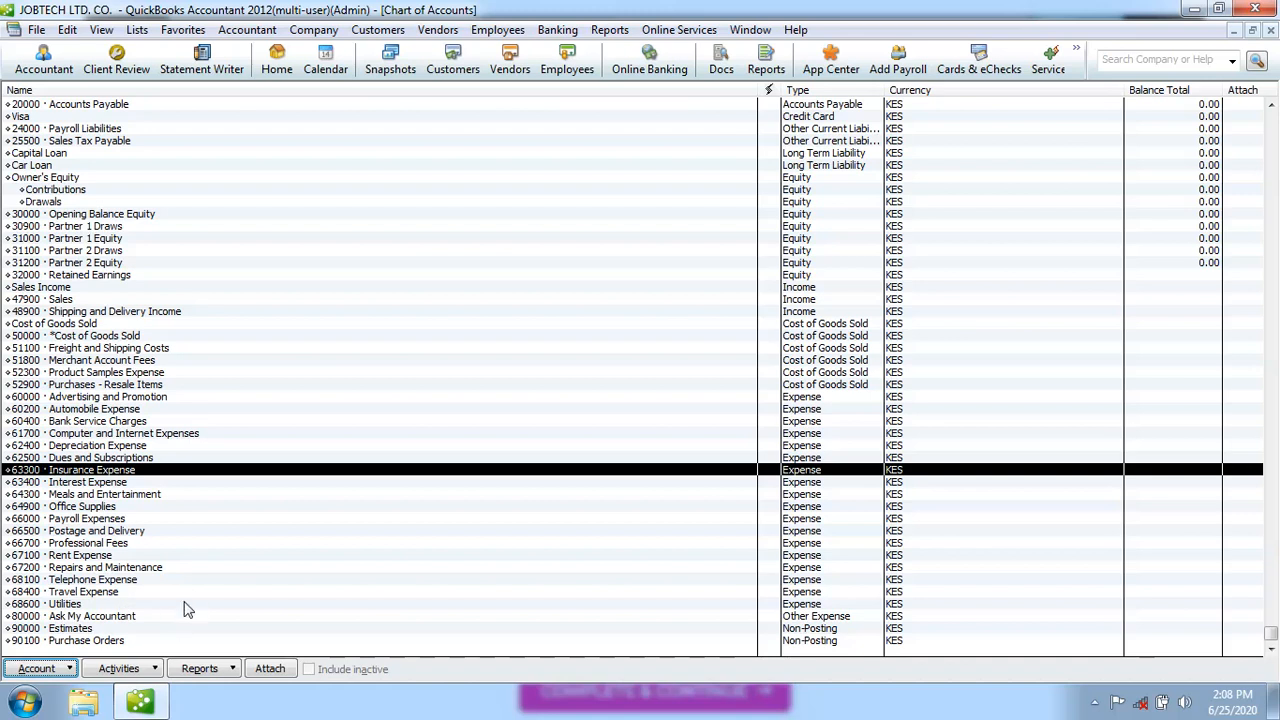
# Create a new Expense account named 'Car Insurance' under parent 63300 Insurance Expense and save it
pyautogui.click(73, 669)
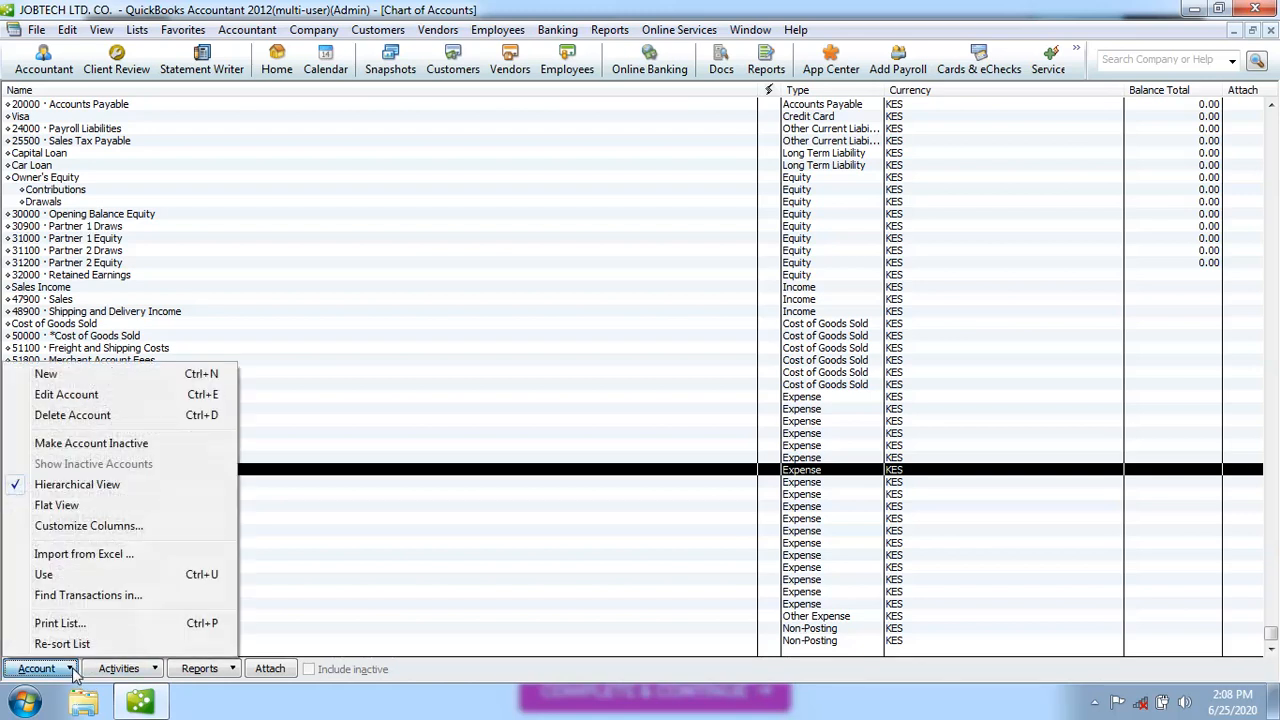
pyautogui.click(62, 376)
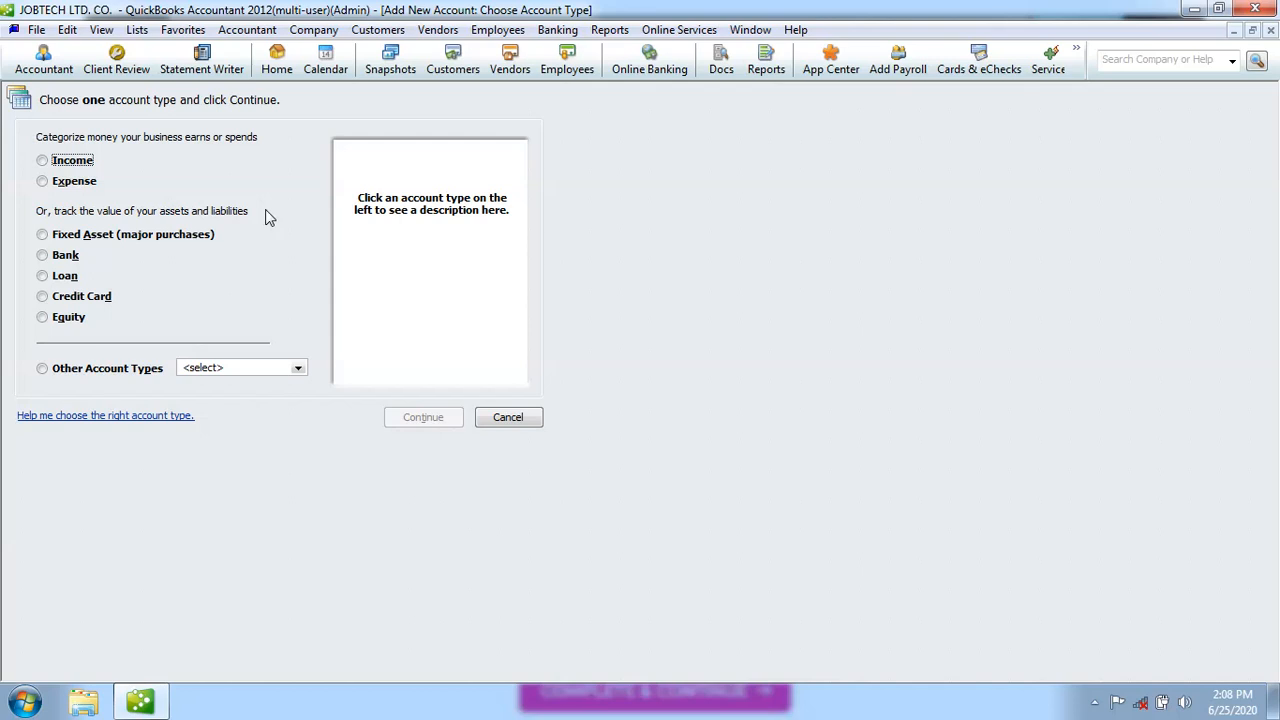
pyautogui.click(42, 181)
pyautogui.click(419, 421)
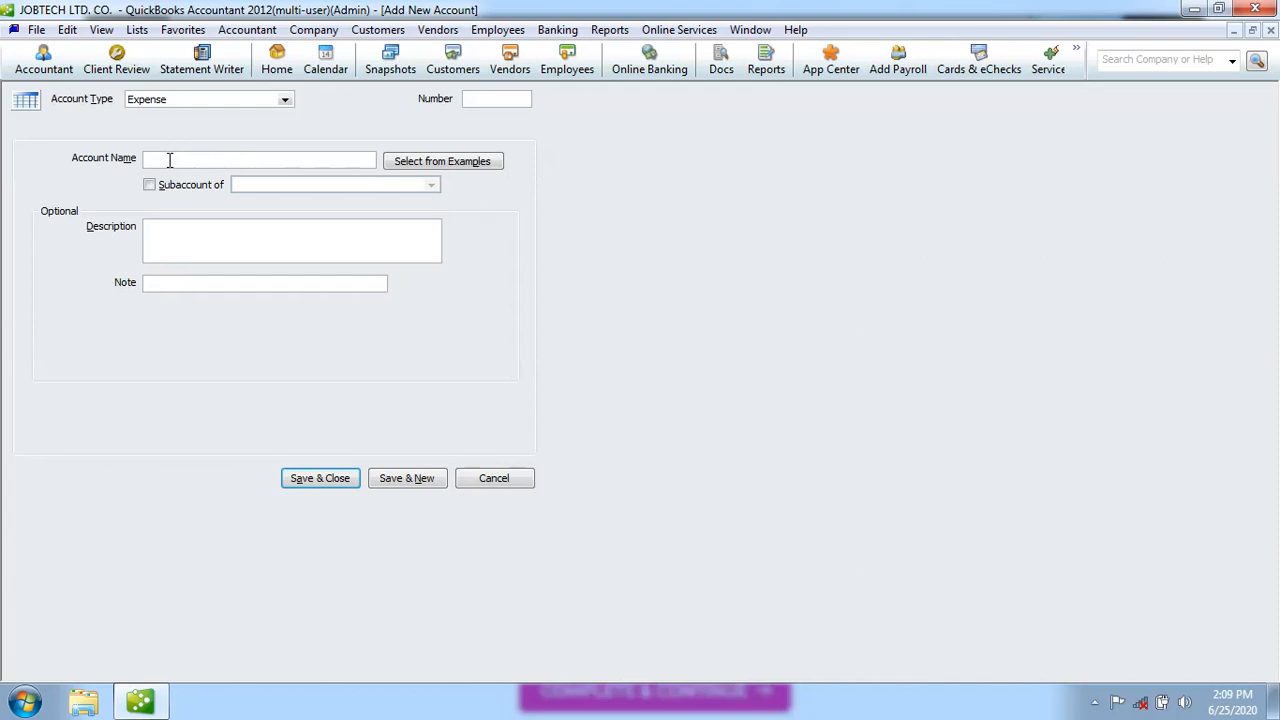
pyautogui.click(169, 160)
pyautogui.write('Car Insurance')
pyautogui.click(151, 188)
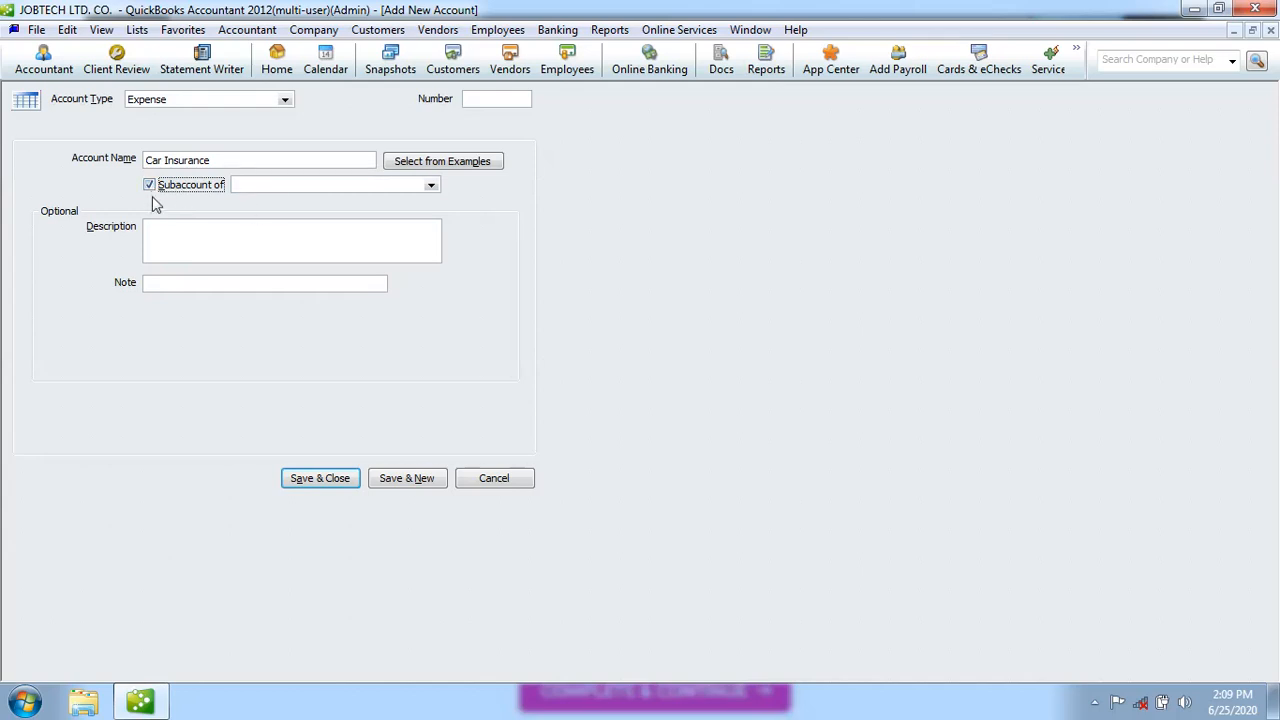
pyautogui.click(432, 189)
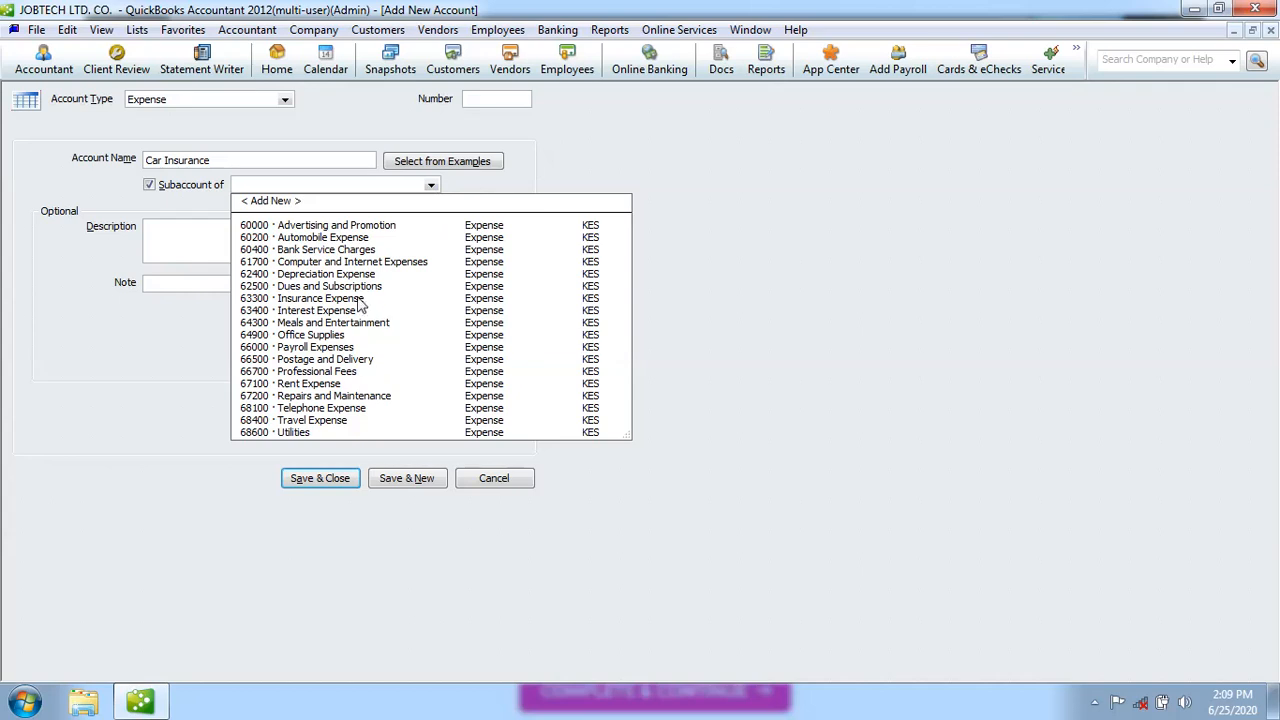
pyautogui.click(320, 298)
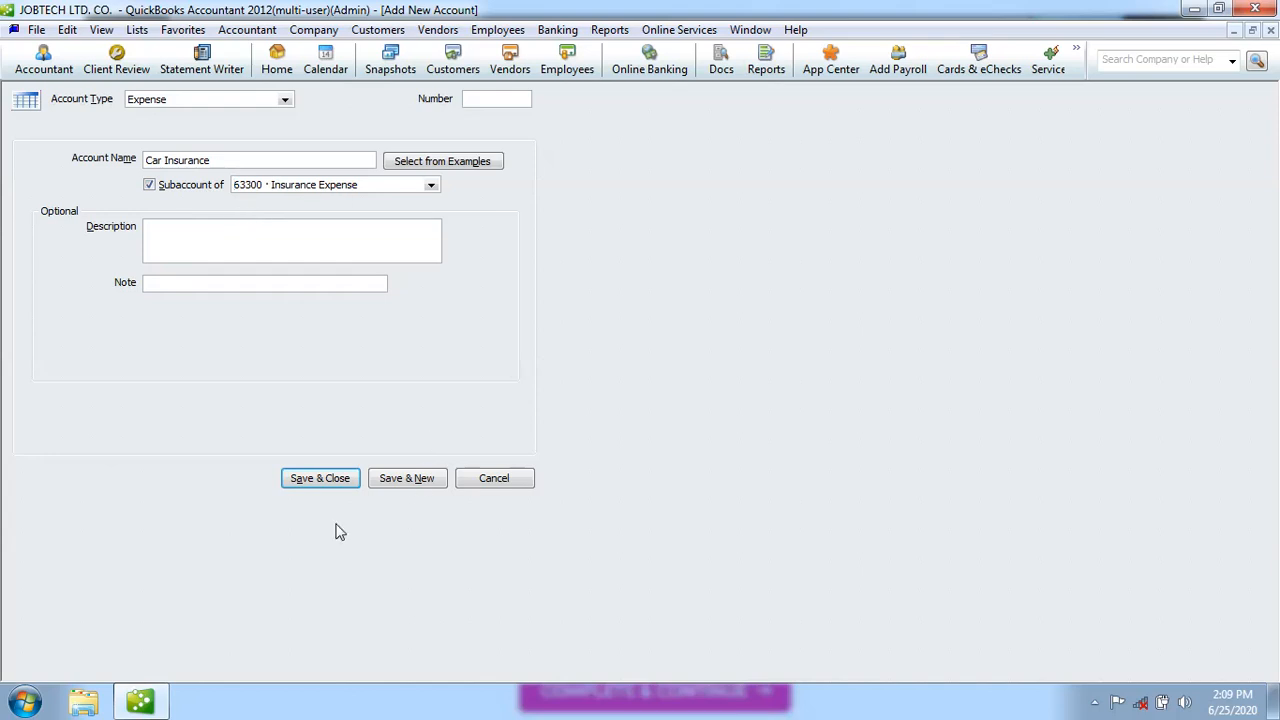
pyautogui.click(320, 478)
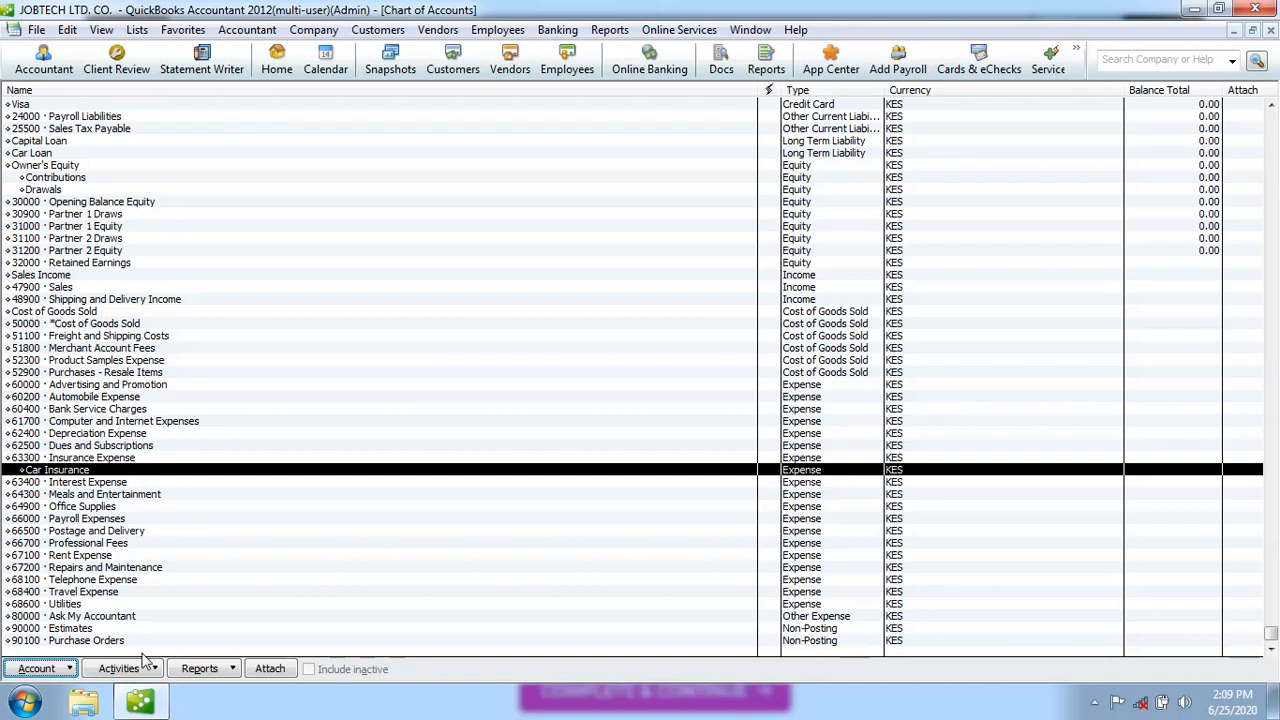
# Create a new Expense account named 'Health Insurance' under parent 63300 Insurance Expense and save it
pyautogui.click(72, 670)
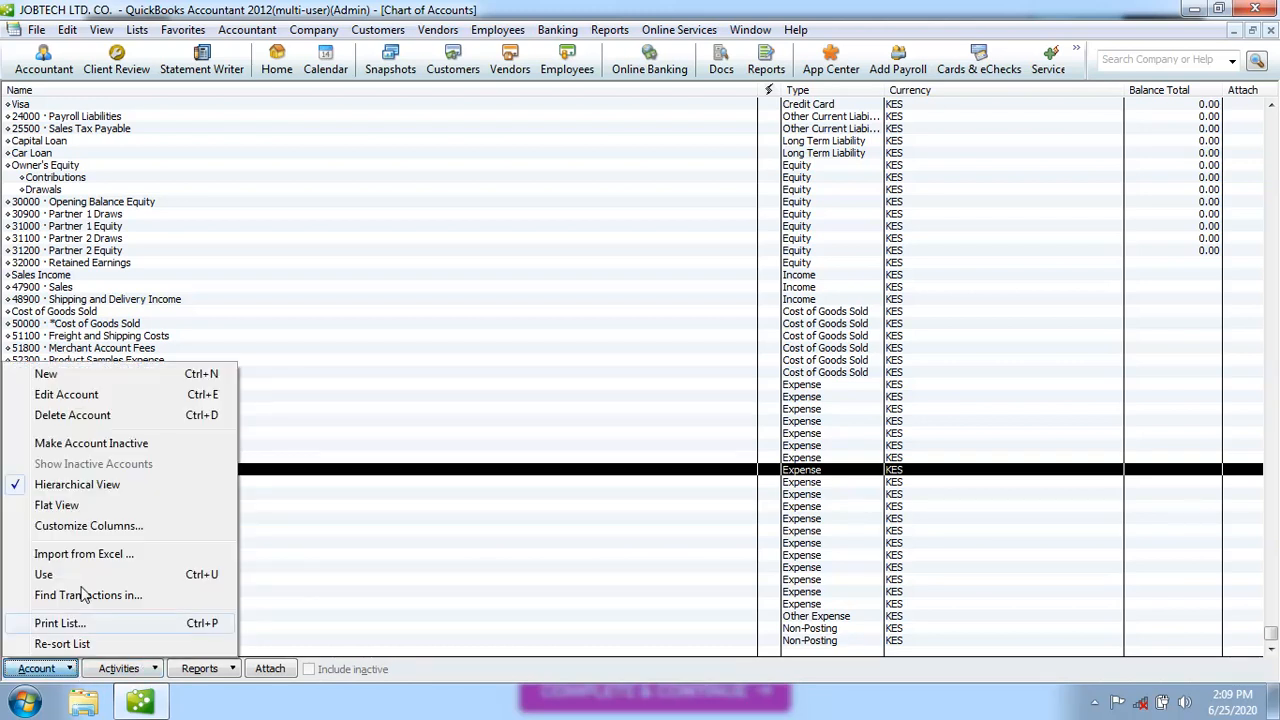
pyautogui.click(76, 376)
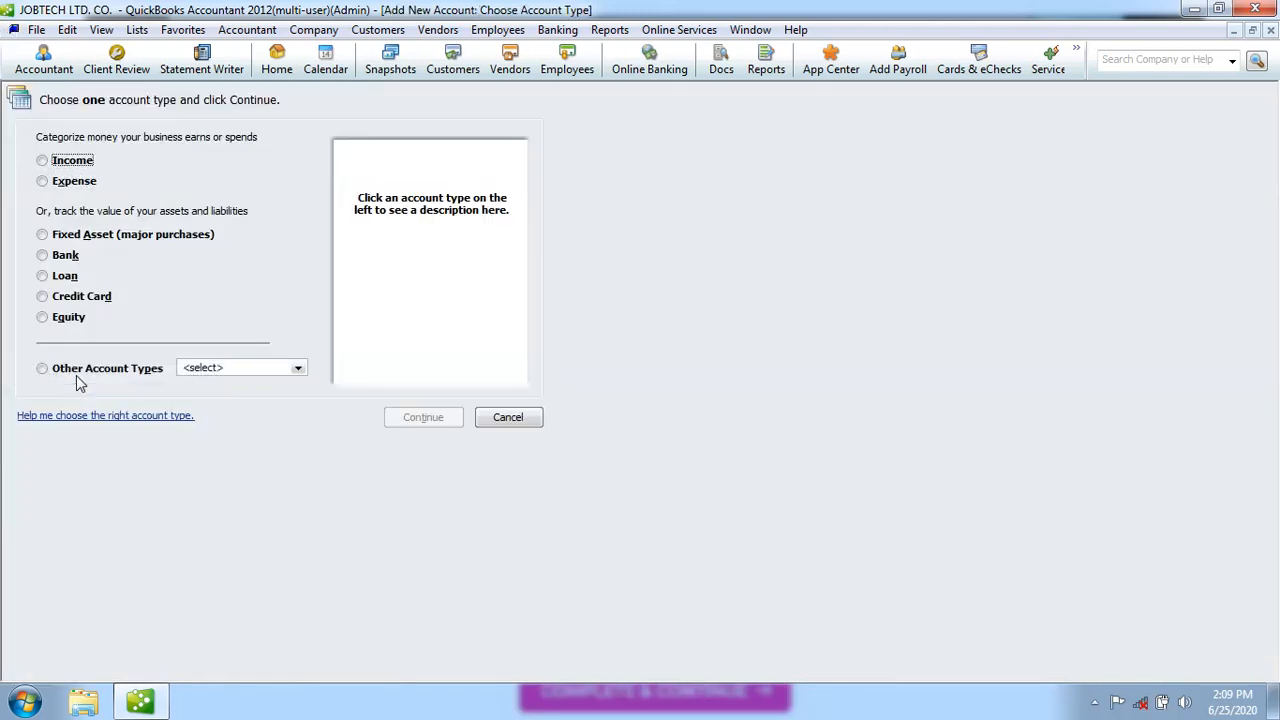
pyautogui.click(43, 181)
pyautogui.click(412, 417)
pyautogui.click(166, 157)
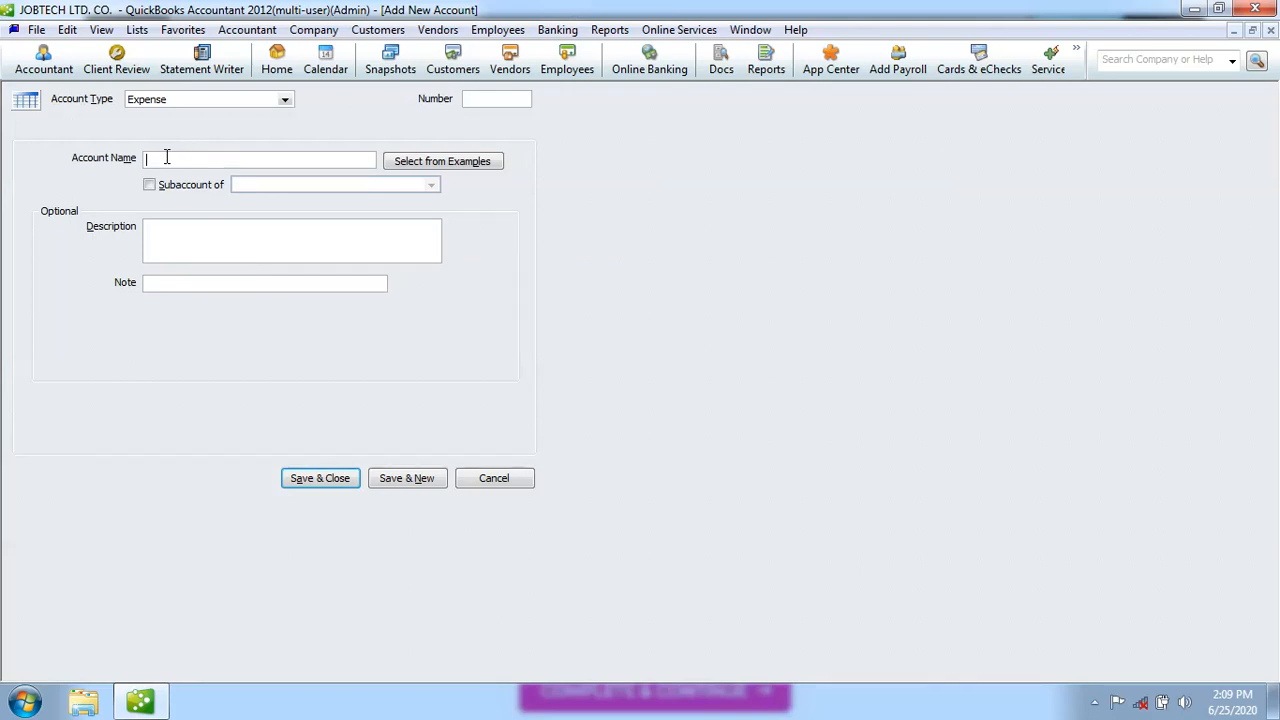
pyautogui.write('Health Insurance')
pyautogui.click(149, 186)
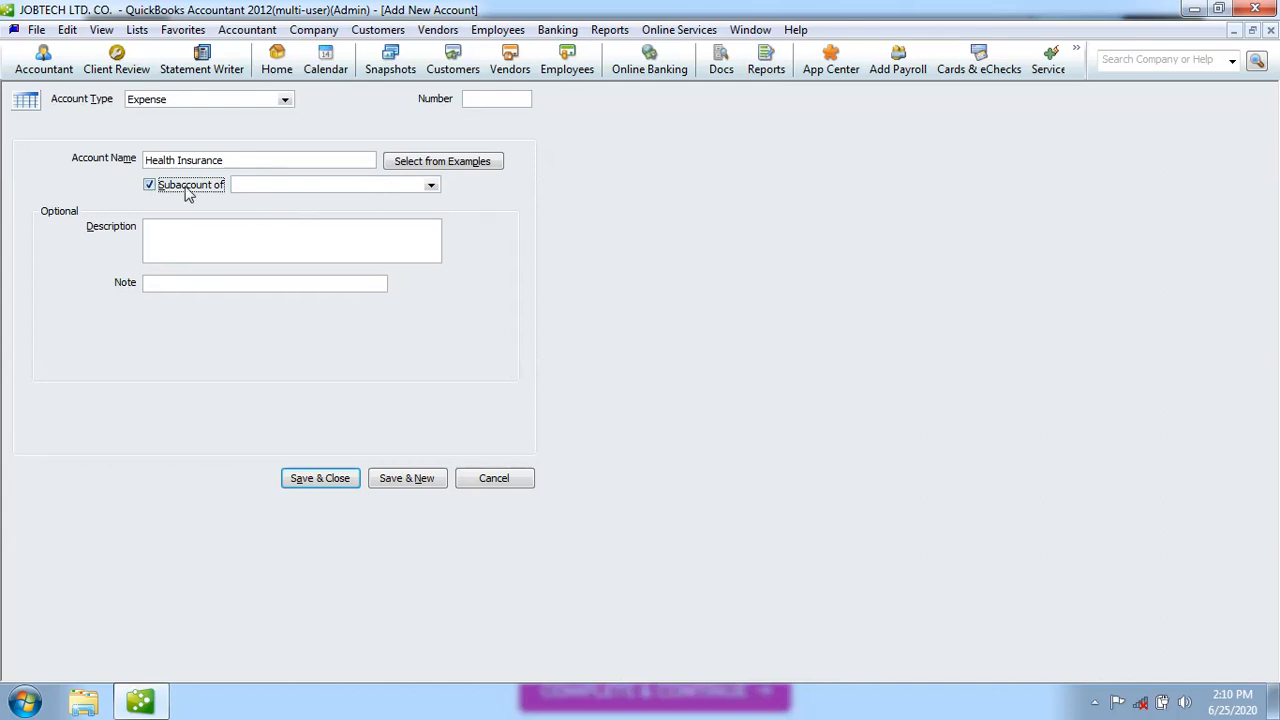
pyautogui.click(430, 186)
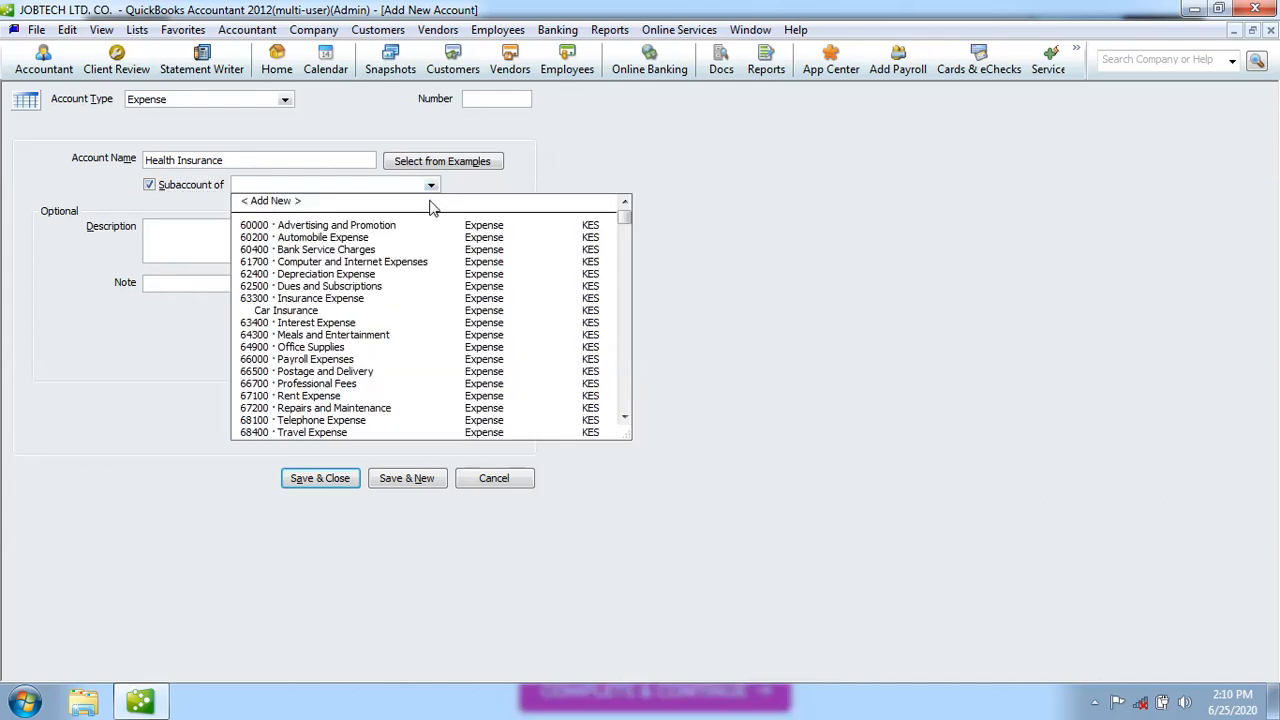
pyautogui.click(356, 299)
pyautogui.click(338, 482)
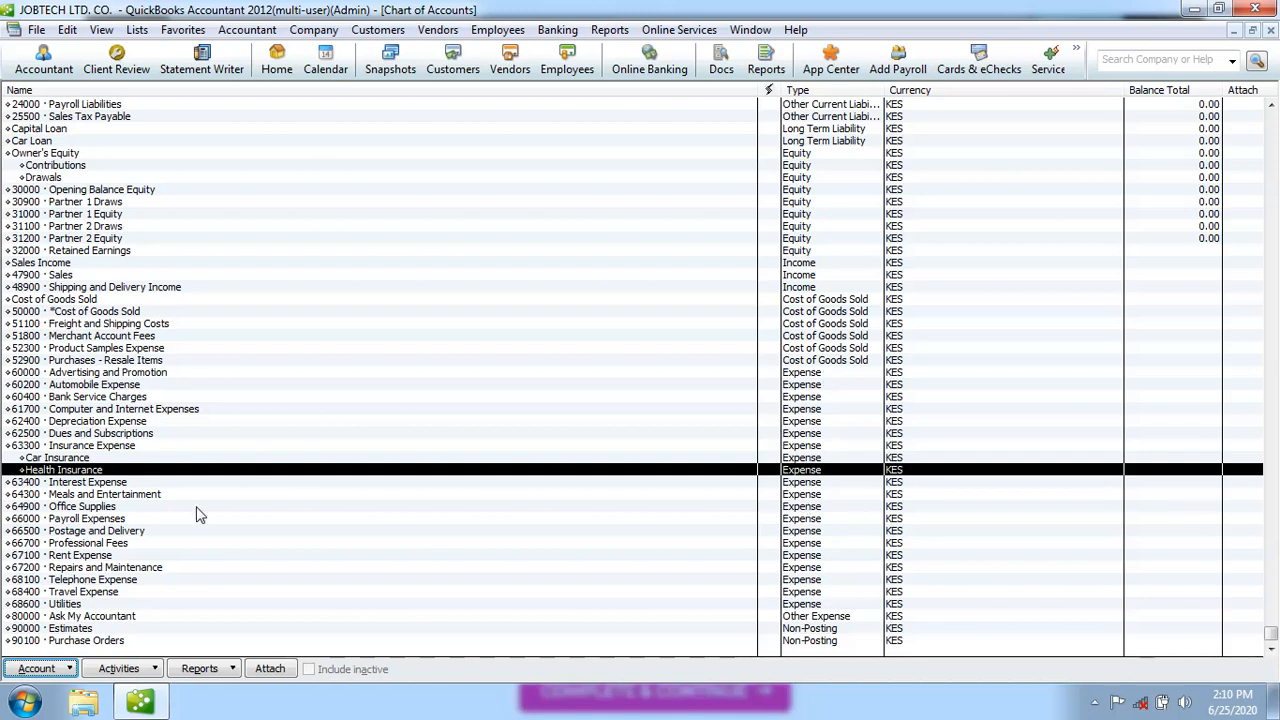
# Review the Payroll, Rent, Postage and Office Supplies accounts, then close the Chart of Accounts
pyautogui.click(122, 520)
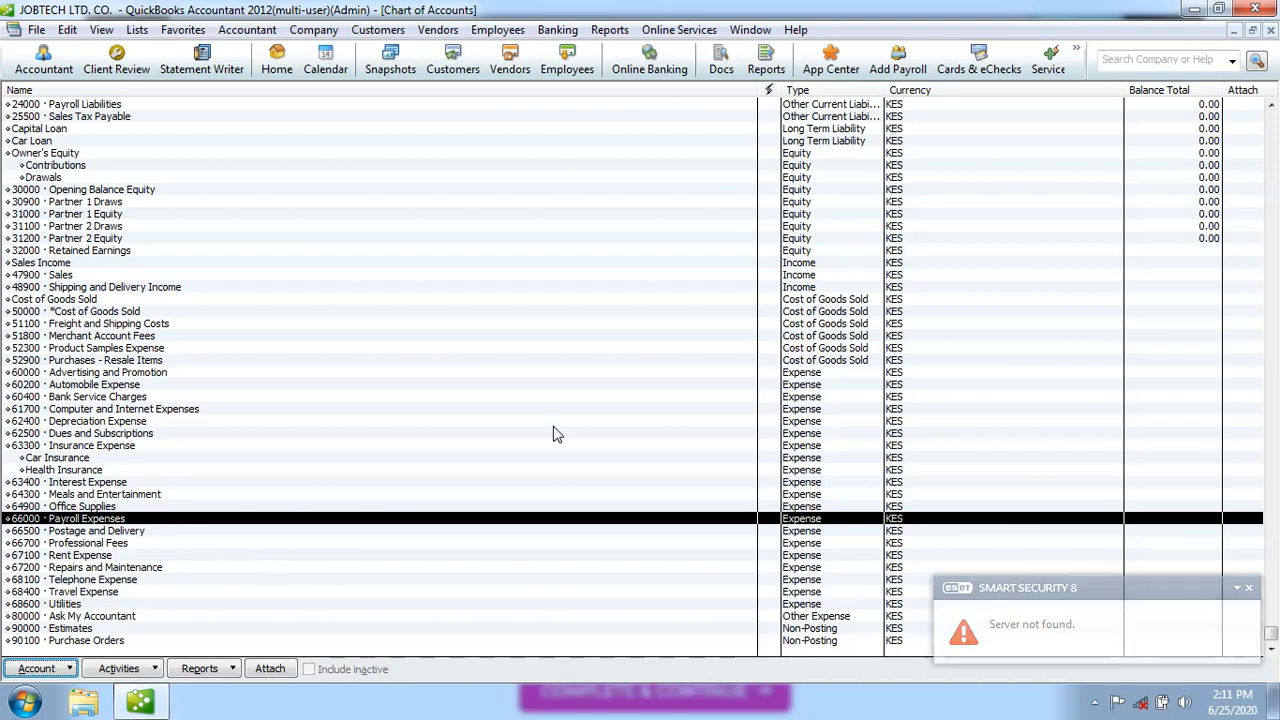
pyautogui.click(1248, 589)
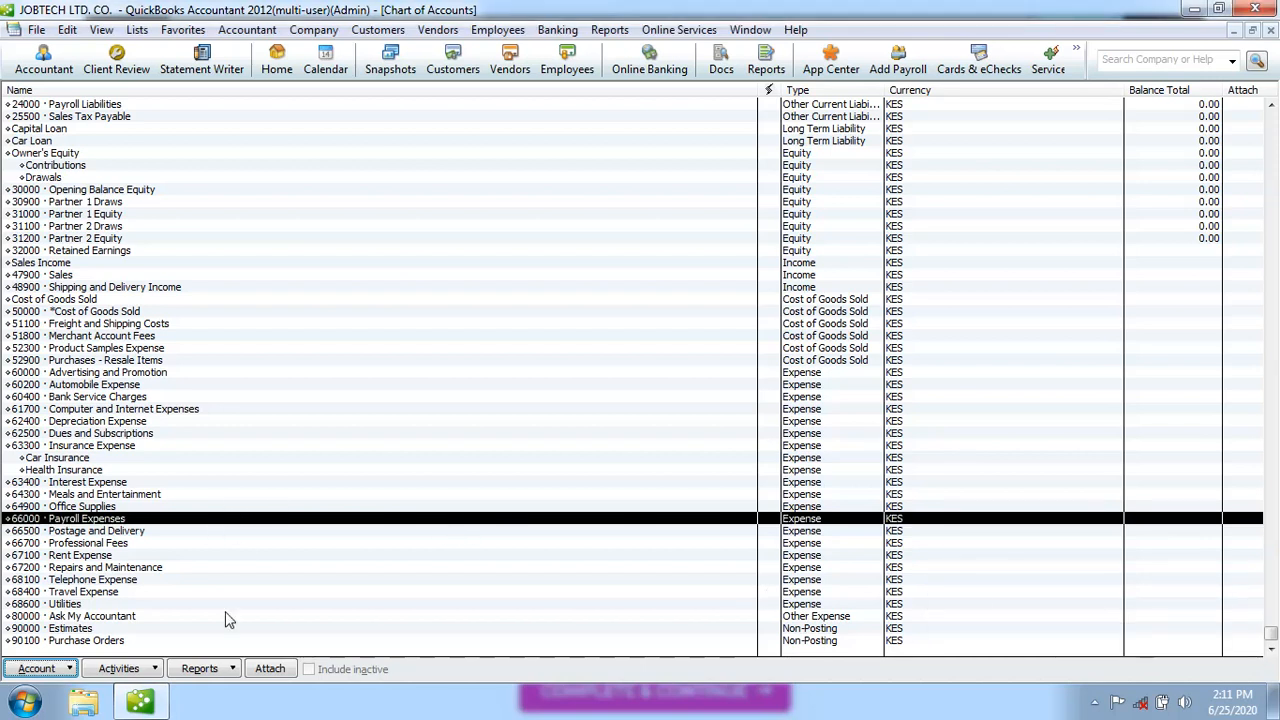
pyautogui.click(98, 557)
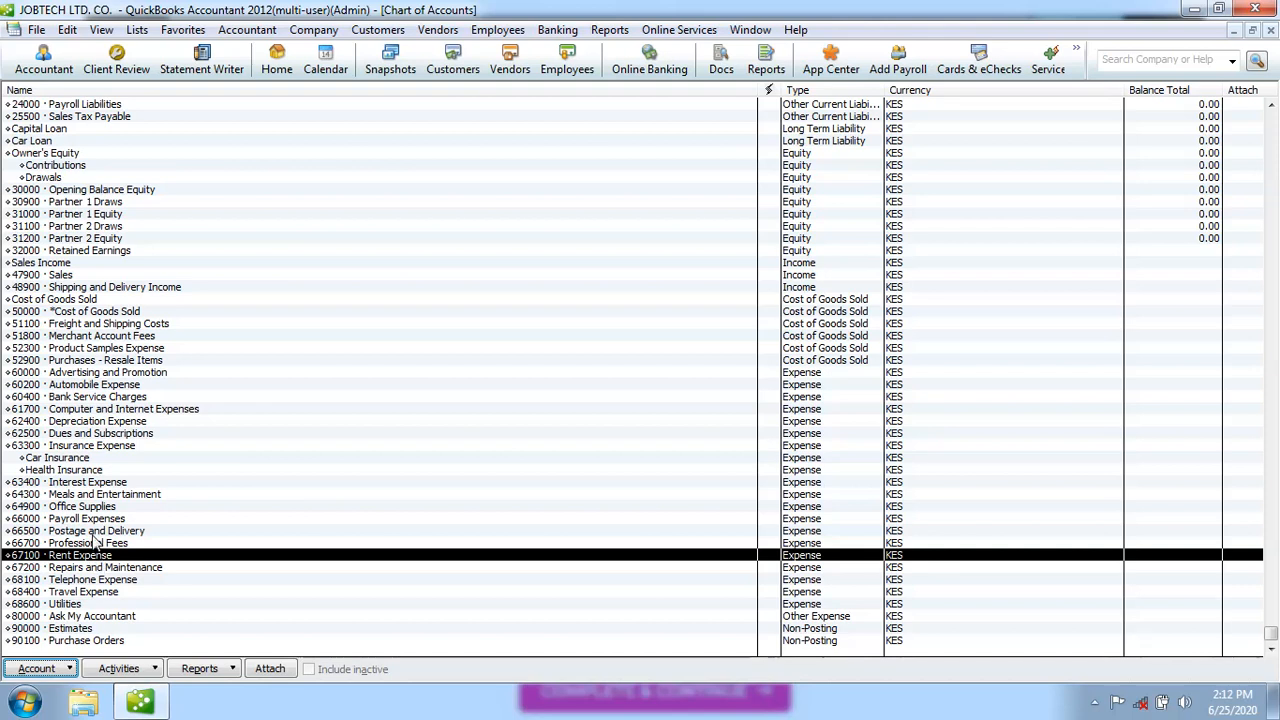
pyautogui.click(98, 532)
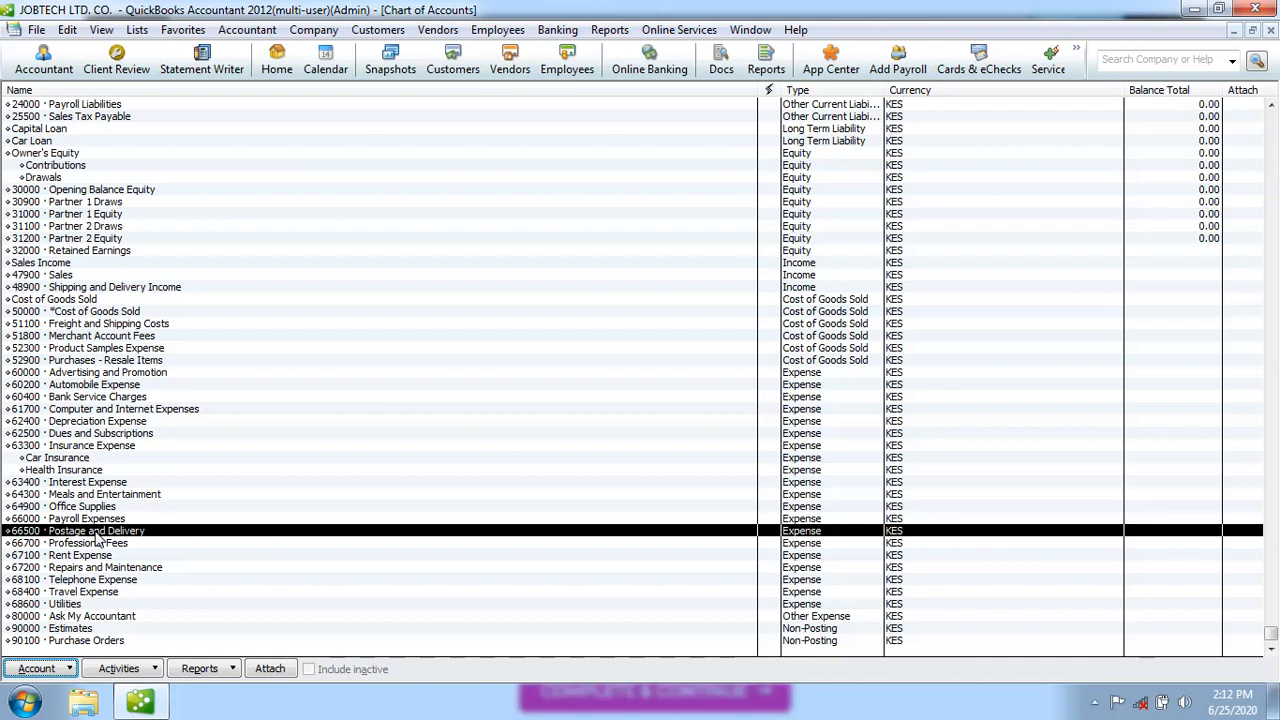
pyautogui.click(98, 508)
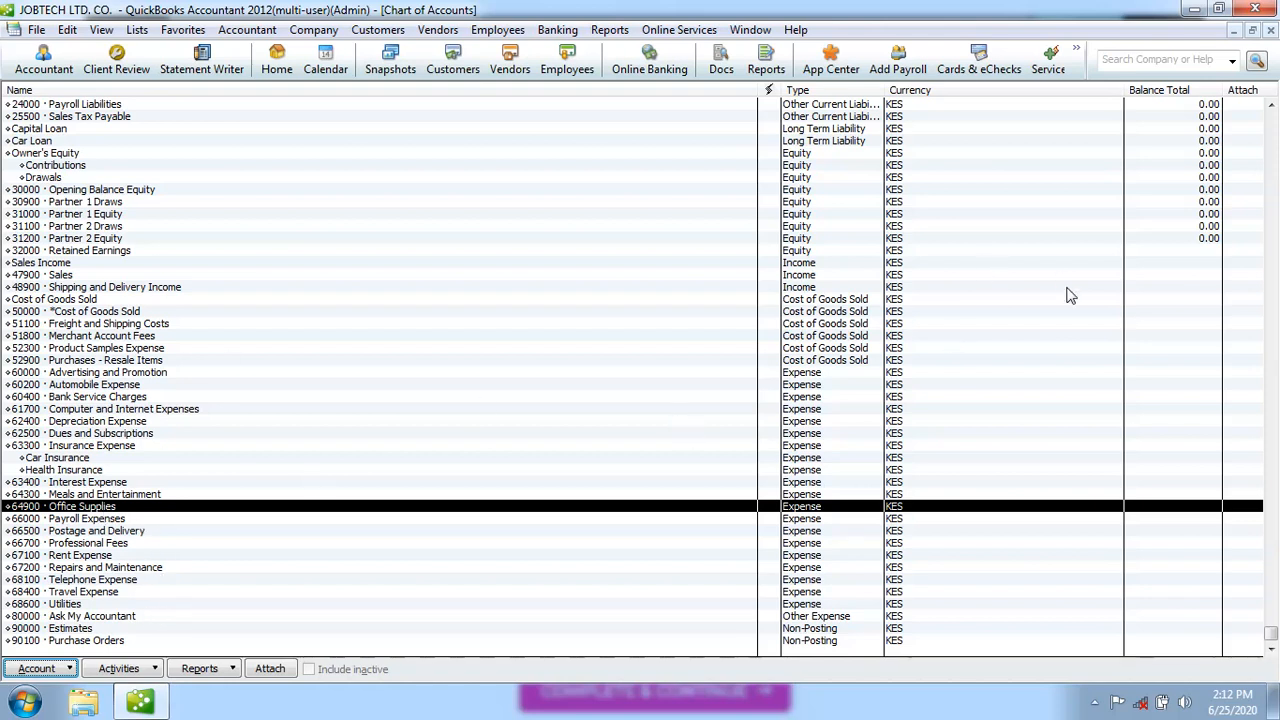
pyautogui.click(1272, 121)
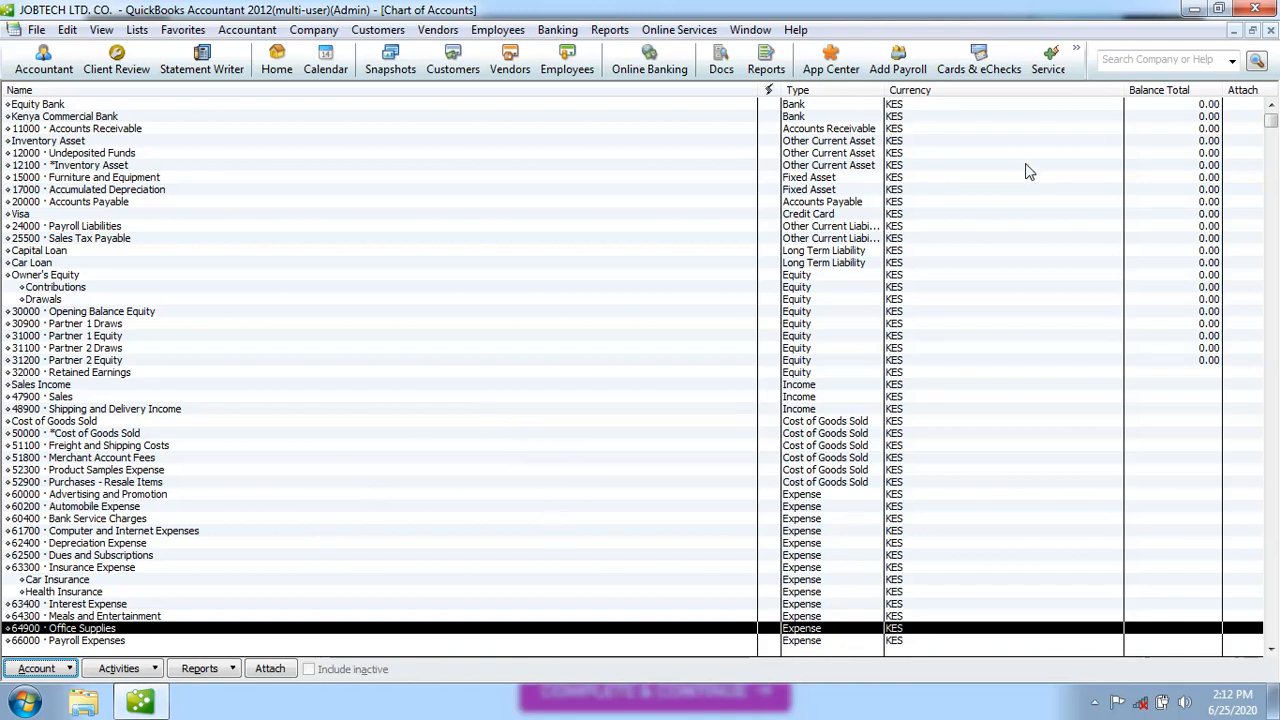
pyautogui.click(1271, 33)
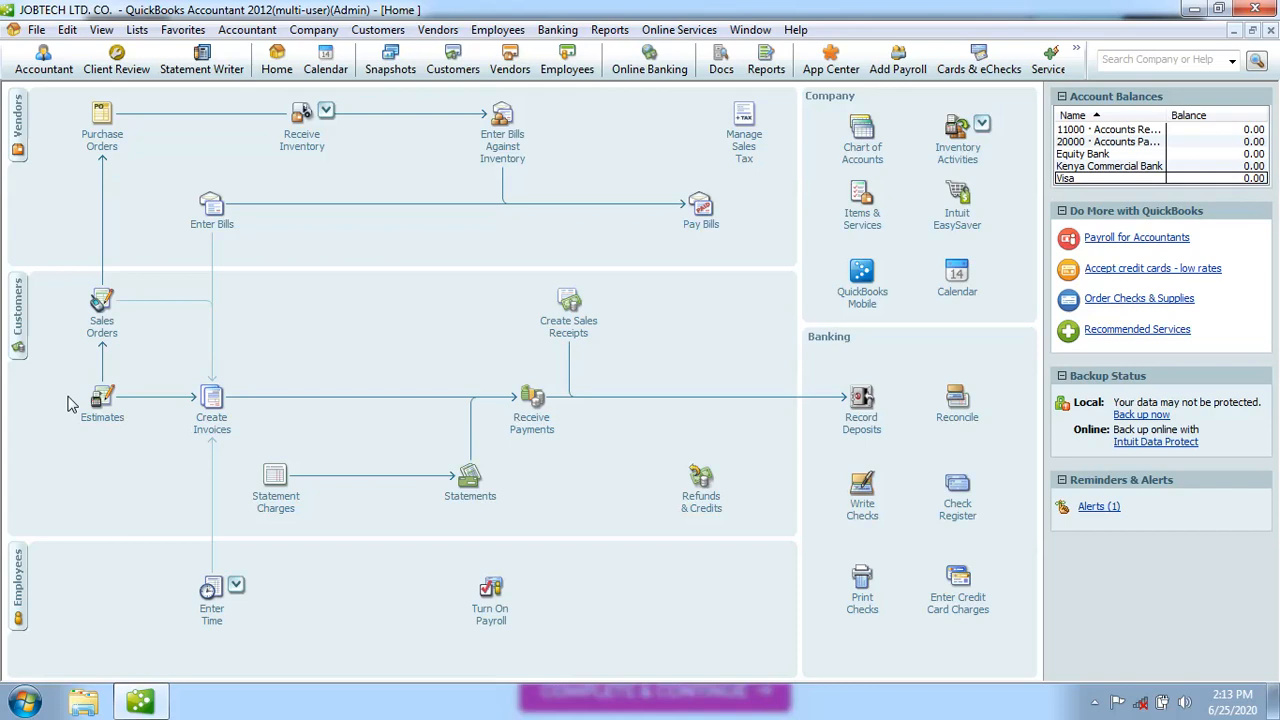
pyautogui.click(20, 327)
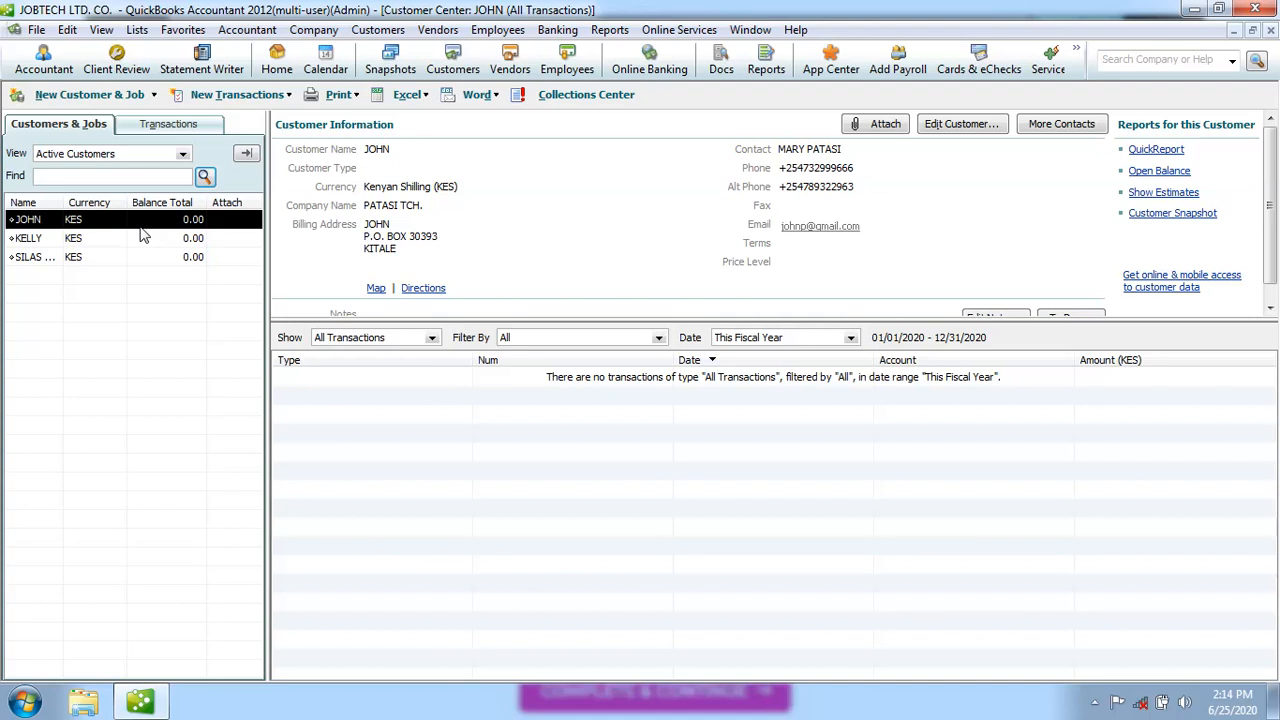
pyautogui.click(110, 242)
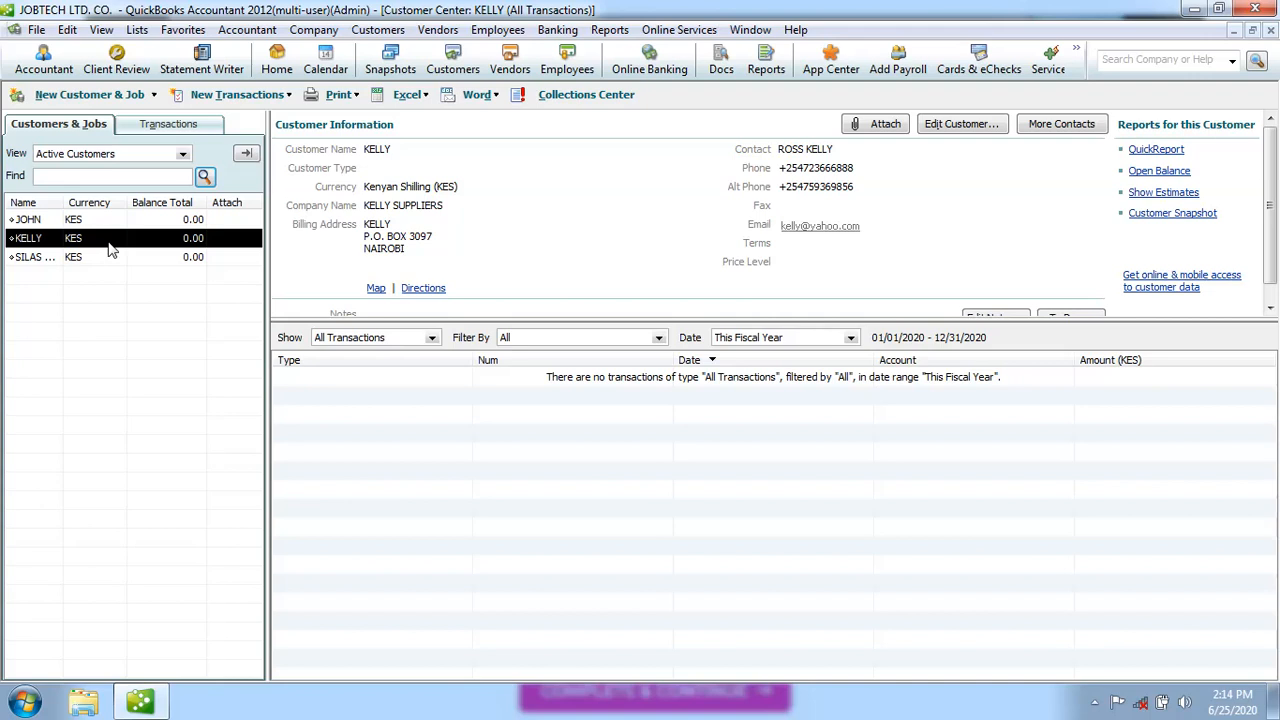
pyautogui.click(105, 260)
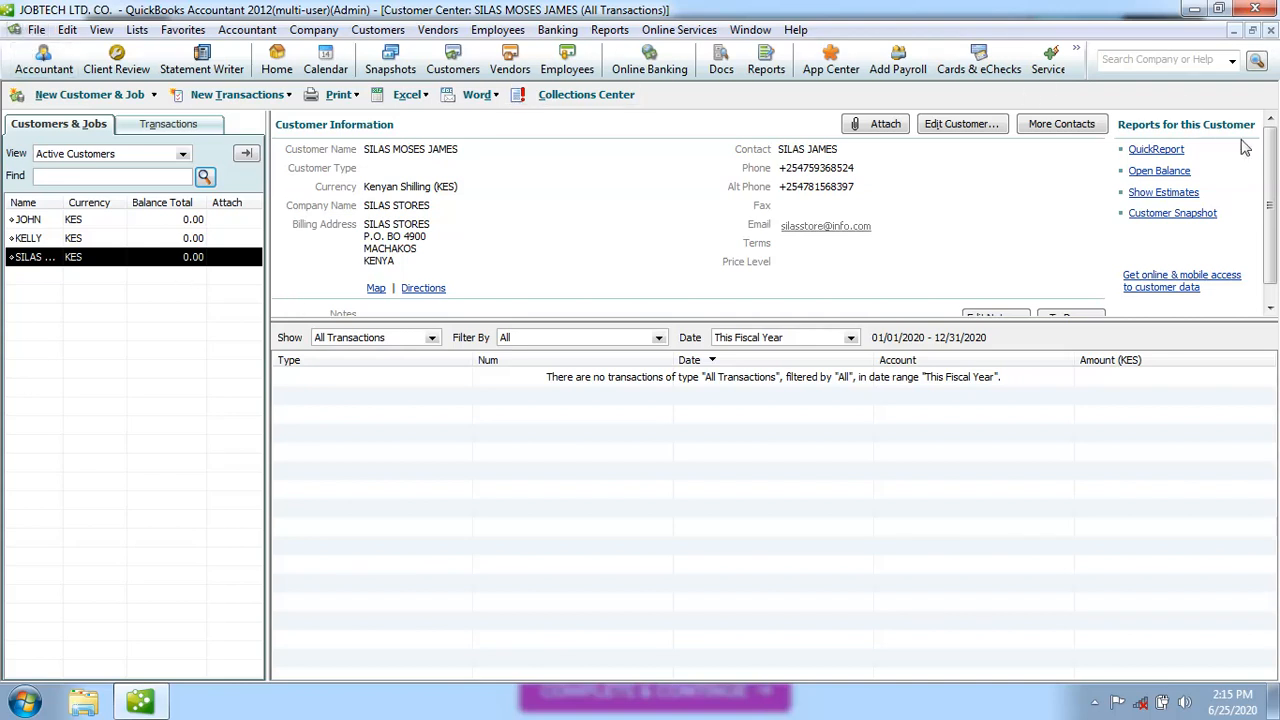
pyautogui.click(1270, 31)
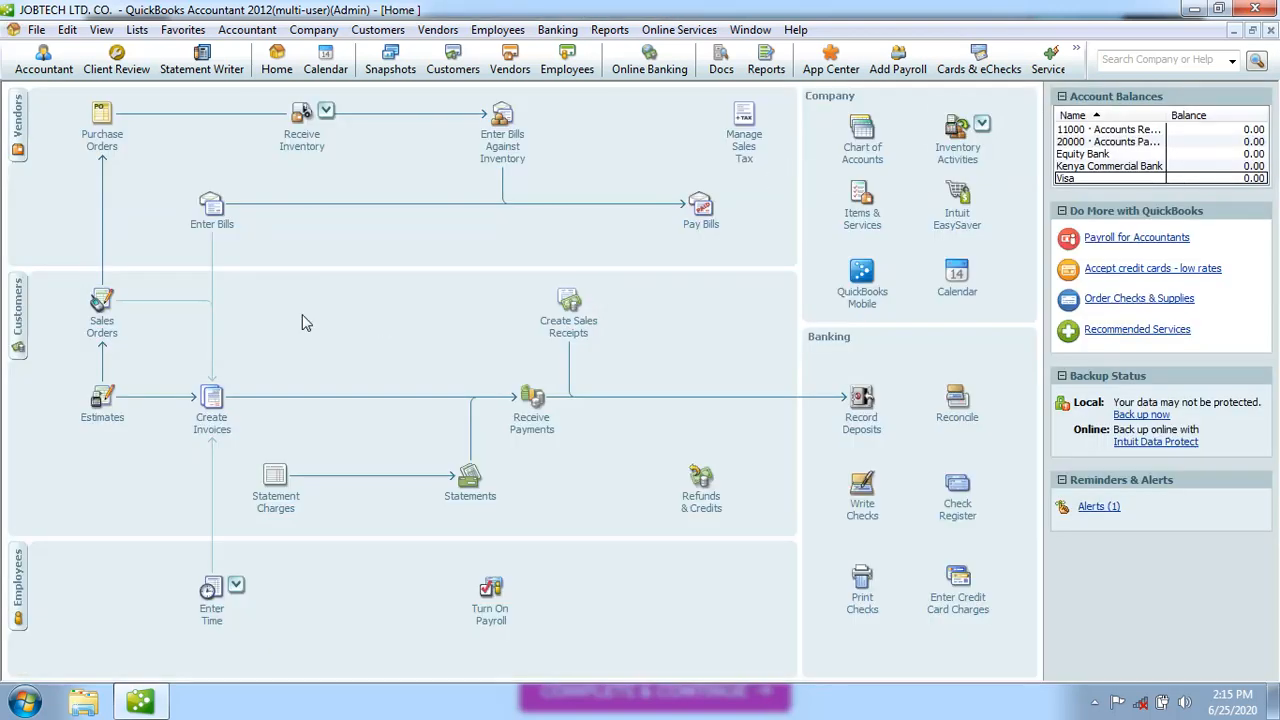
# Close the JOBTECH LTD. CO. company file and show the list of sample company files
pyautogui.click(388, 28)
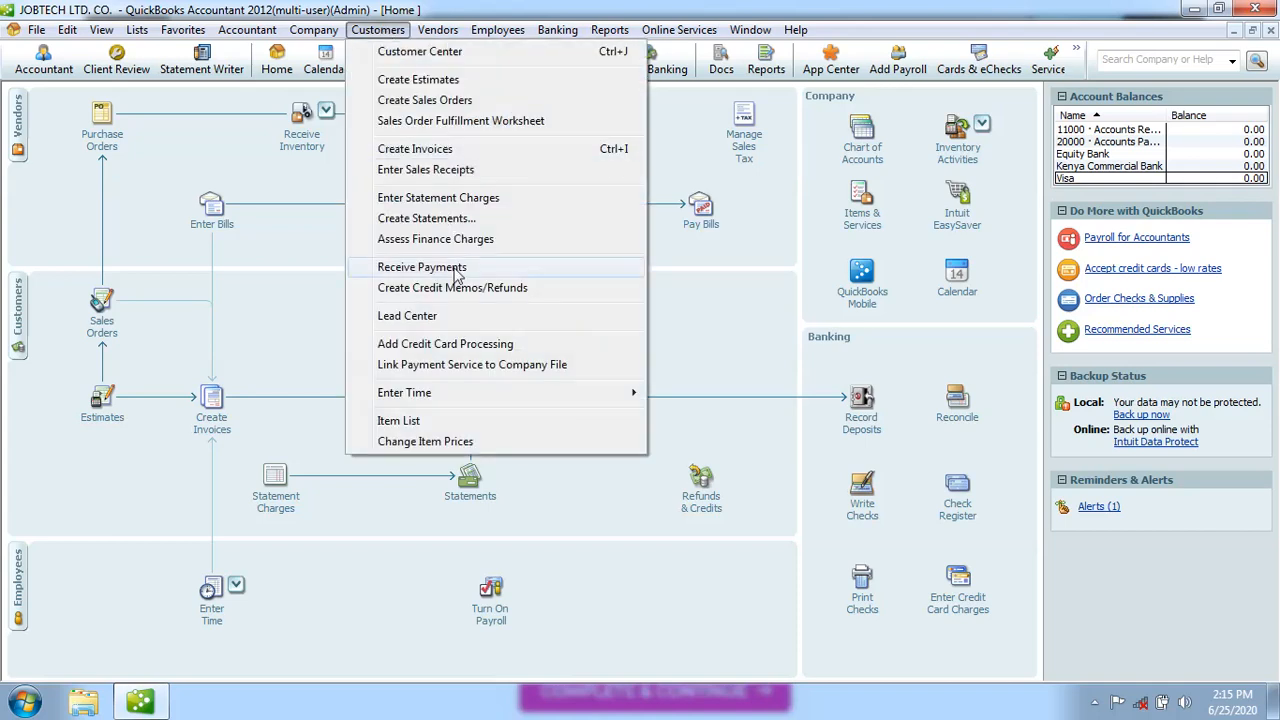
pyautogui.click(296, 291)
pyautogui.click(36, 29)
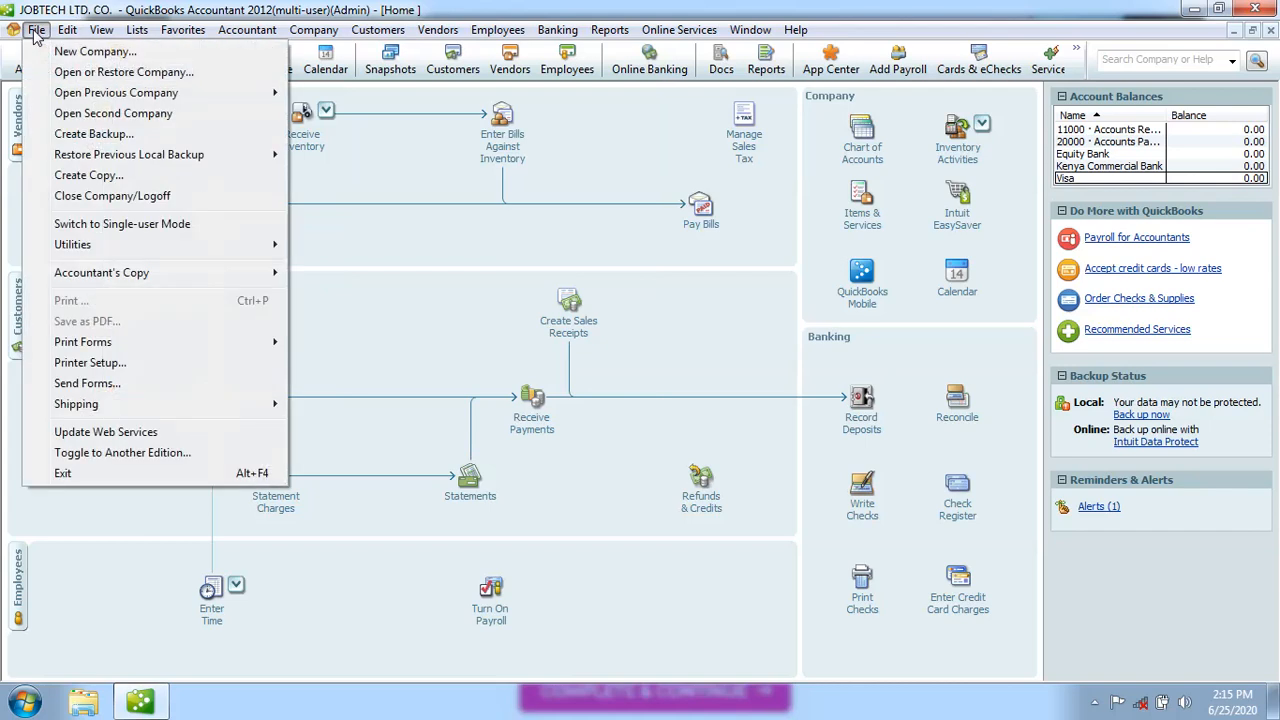
pyautogui.click(130, 197)
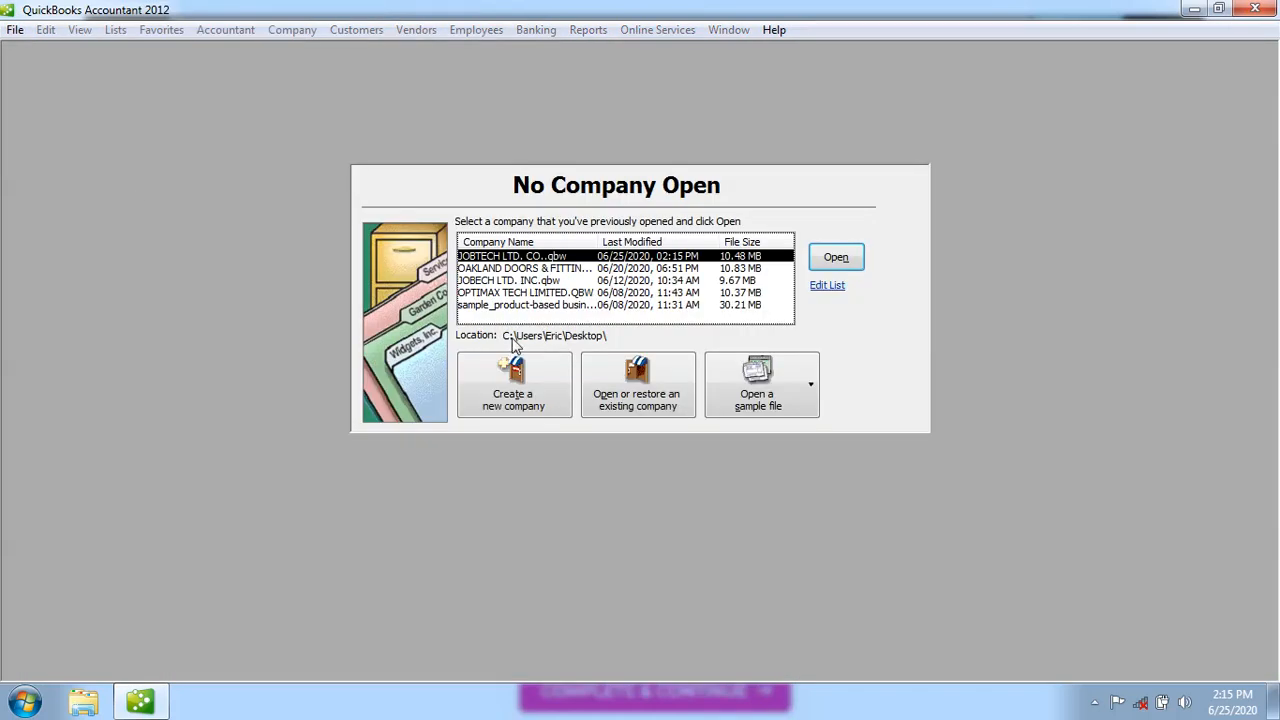
pyautogui.click(768, 397)
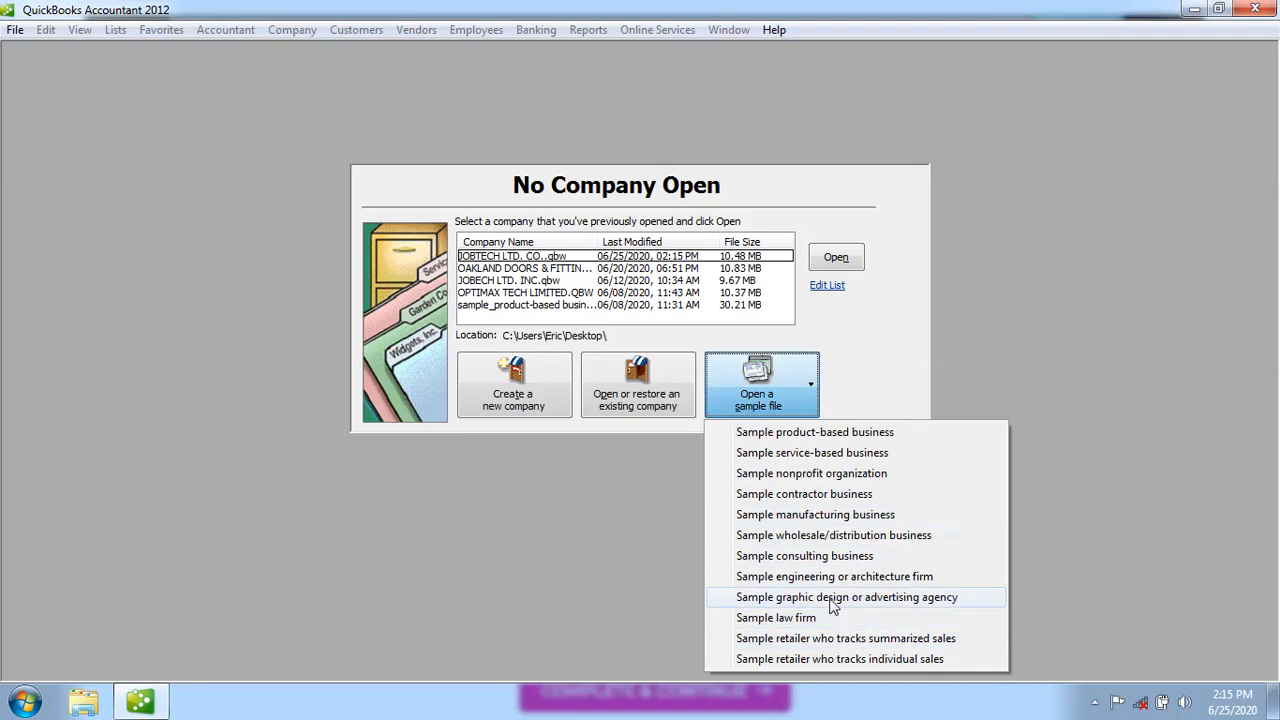
# Open the sample contractor company file and confirm restoring it
pyautogui.click(801, 494)
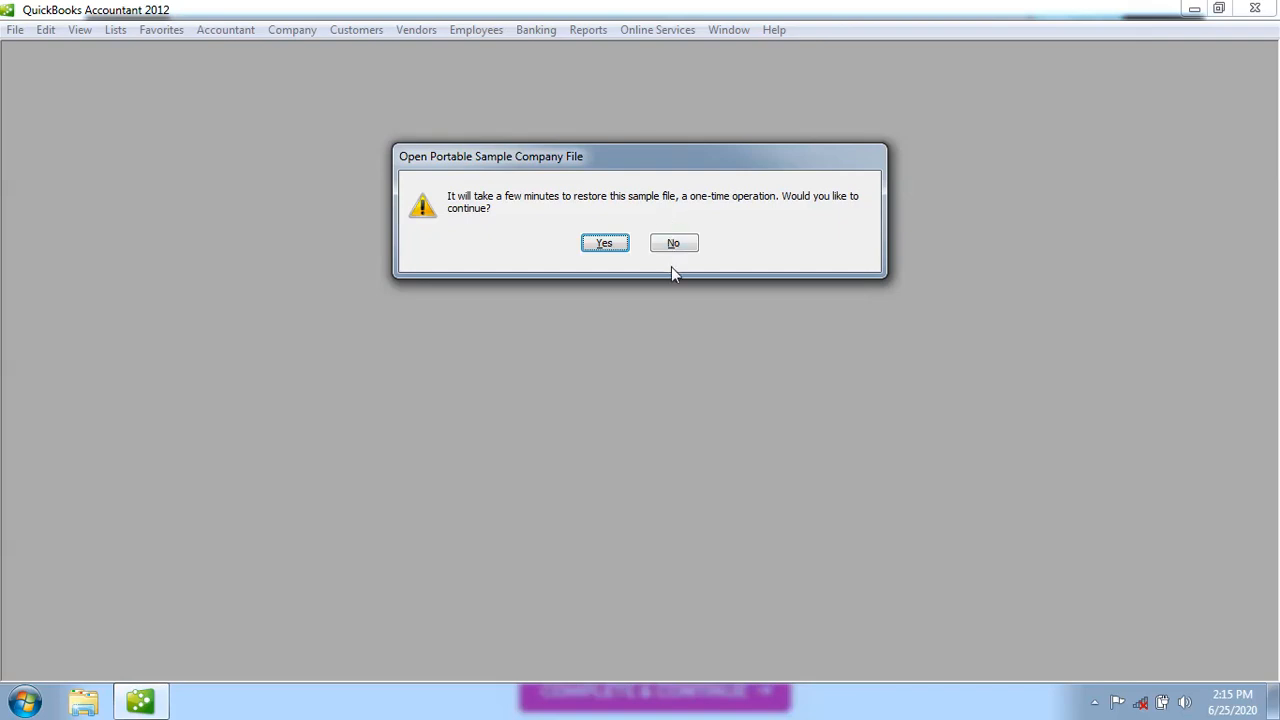
pyautogui.click(605, 244)
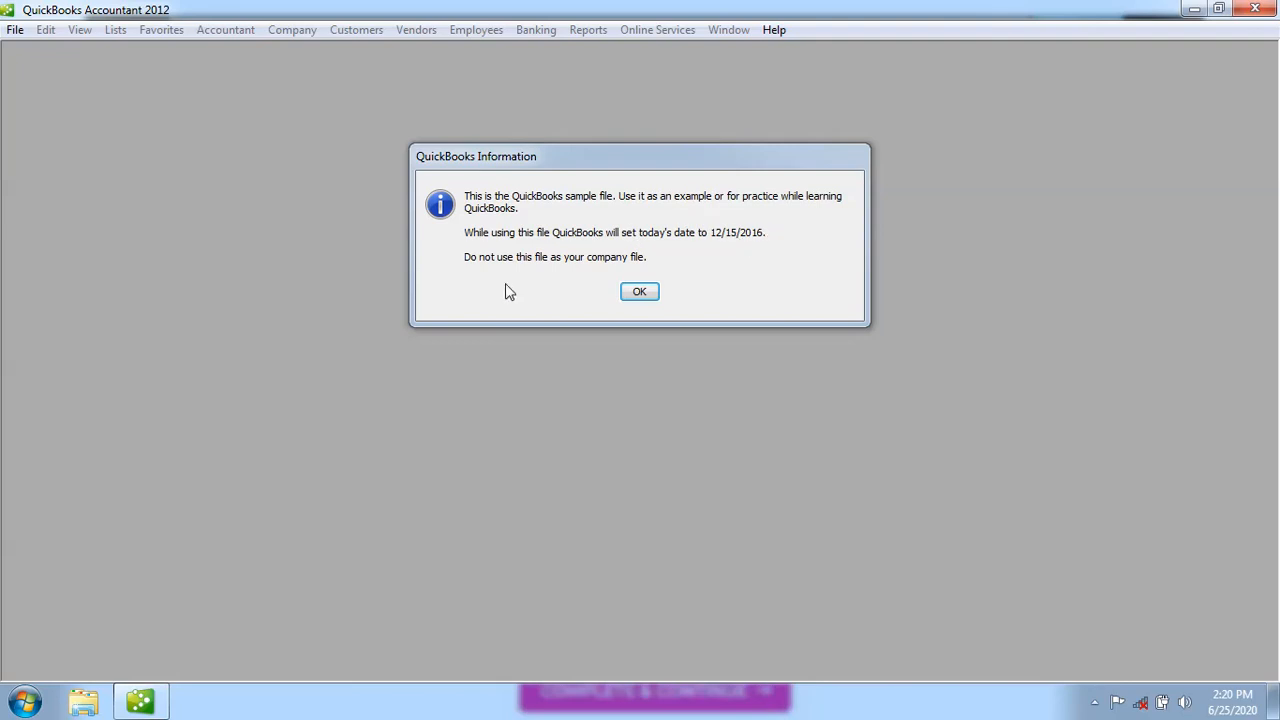
# Dismiss both sample-file notices, decline creating users, close the Accountant Center, and go to Customers
pyautogui.click(641, 293)
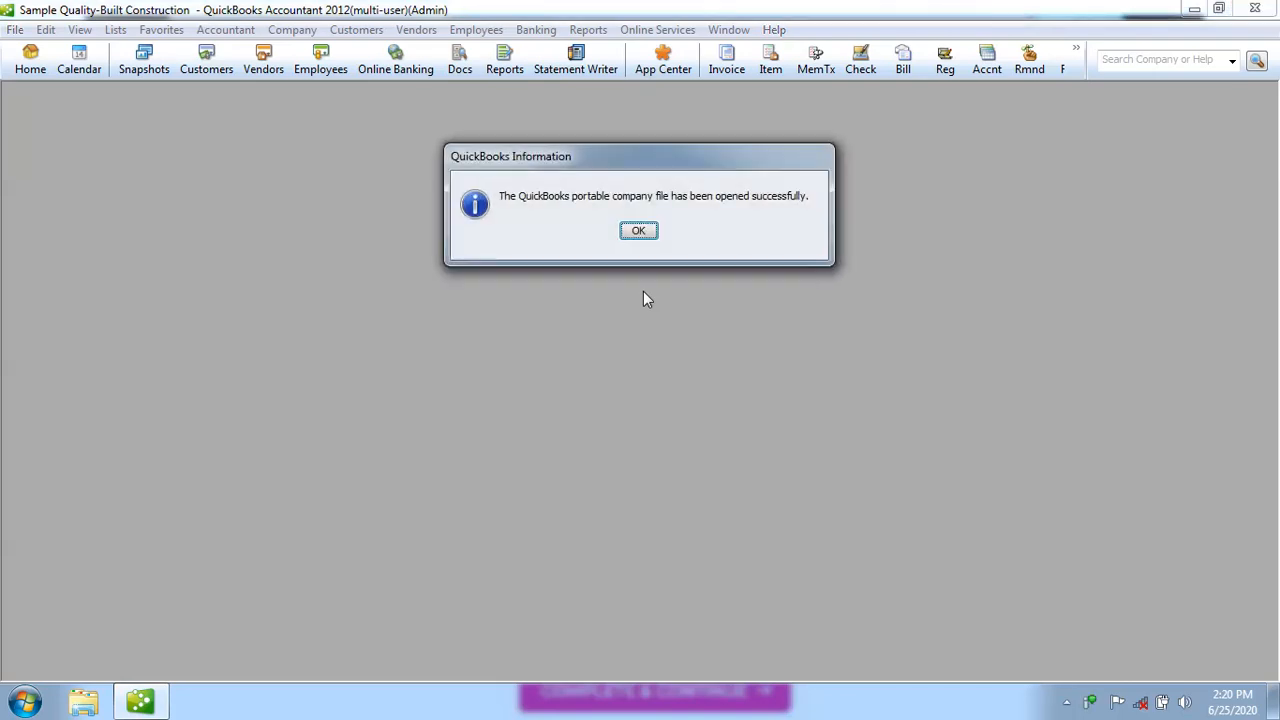
pyautogui.click(638, 233)
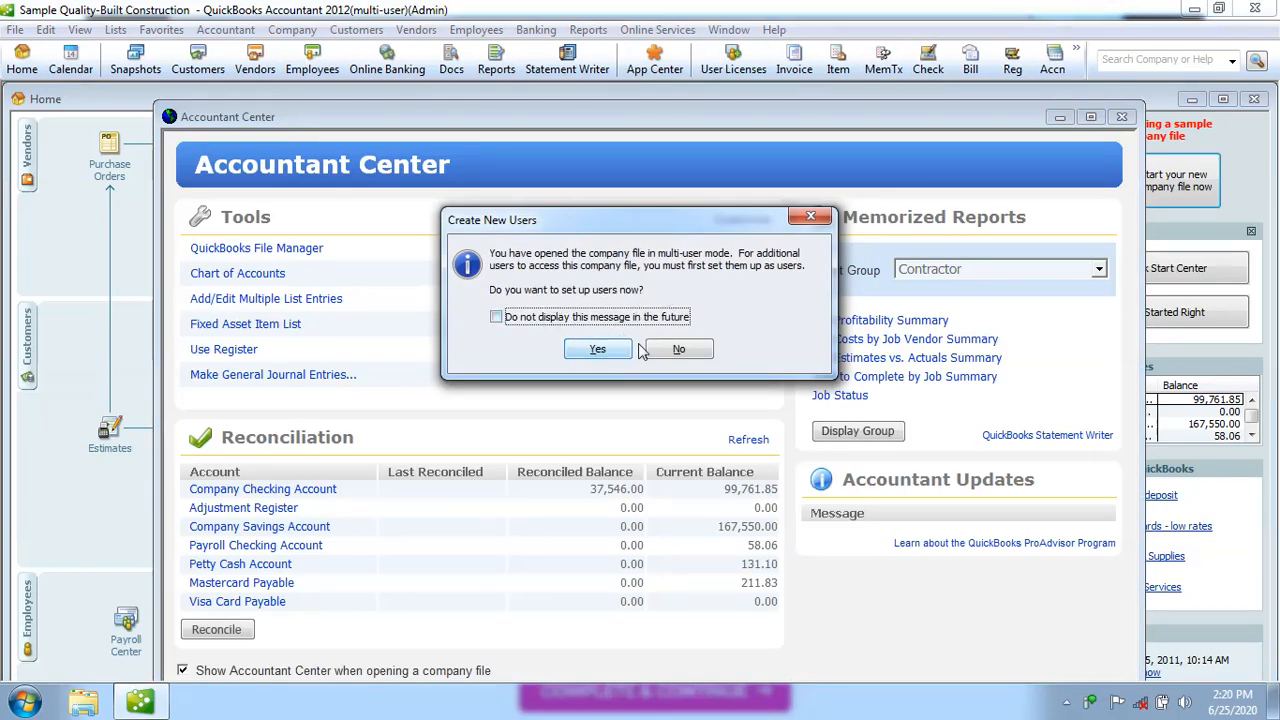
pyautogui.click(679, 350)
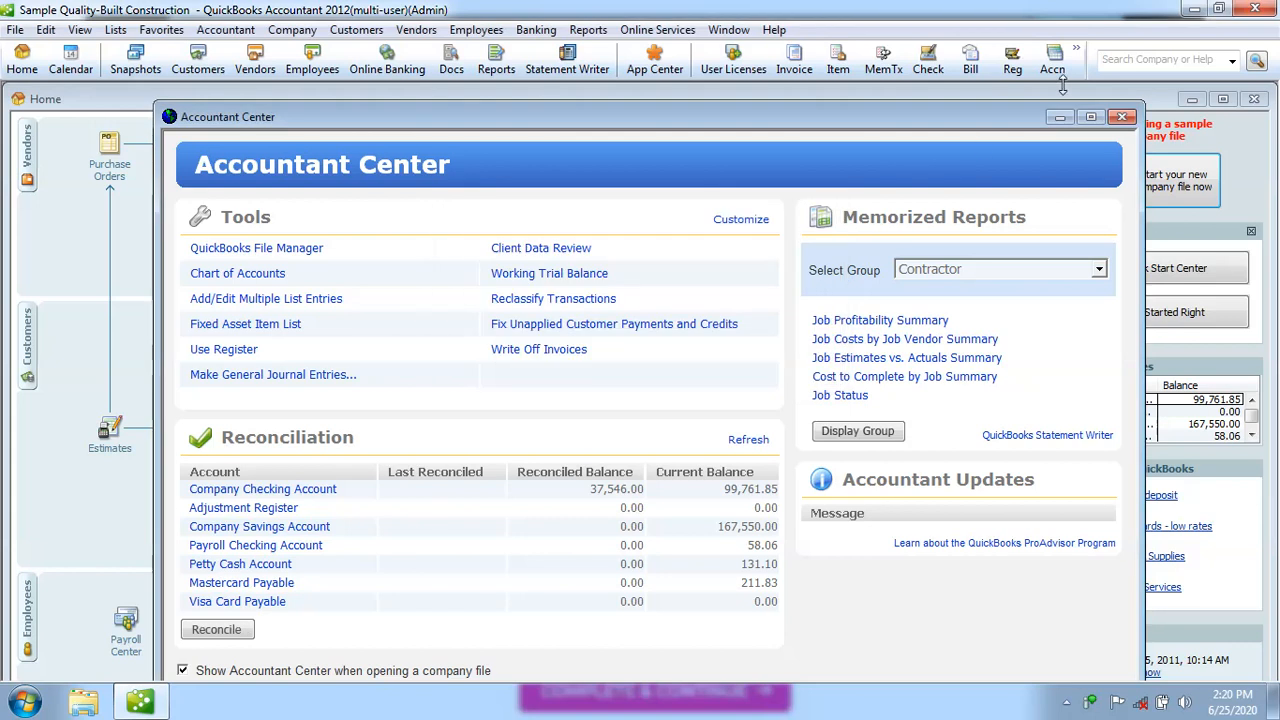
pyautogui.click(1123, 118)
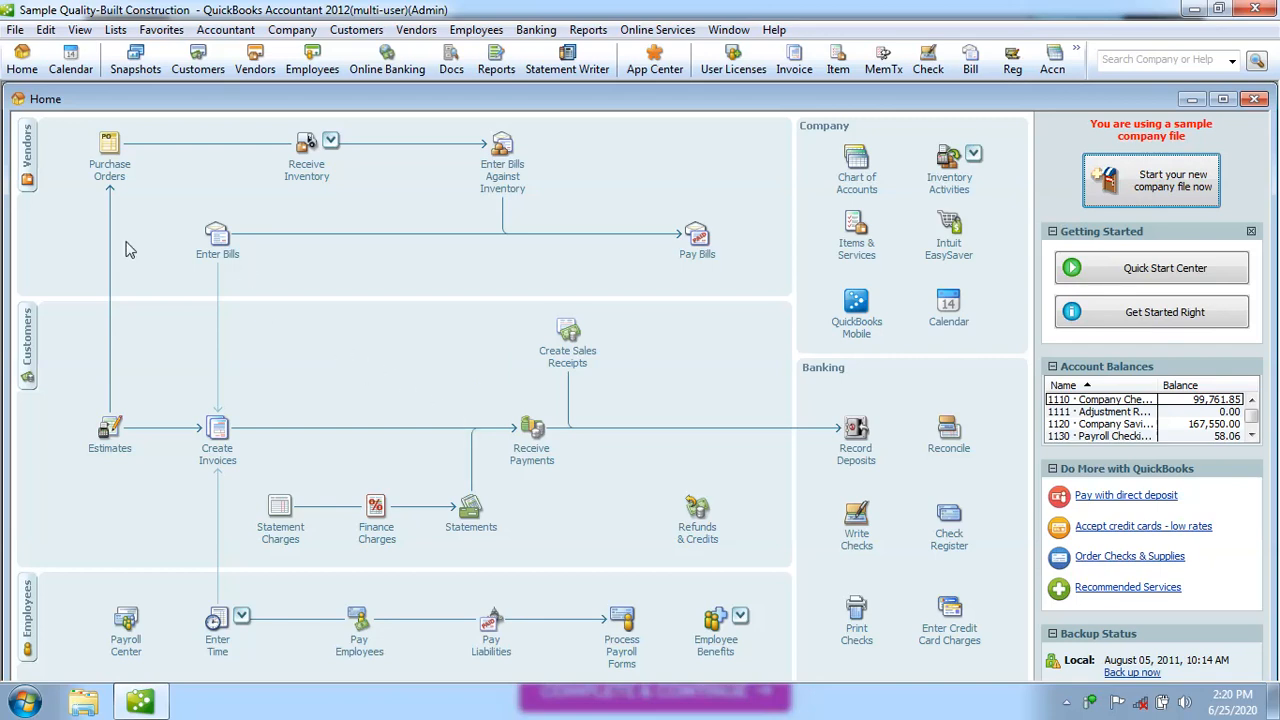
pyautogui.click(30, 348)
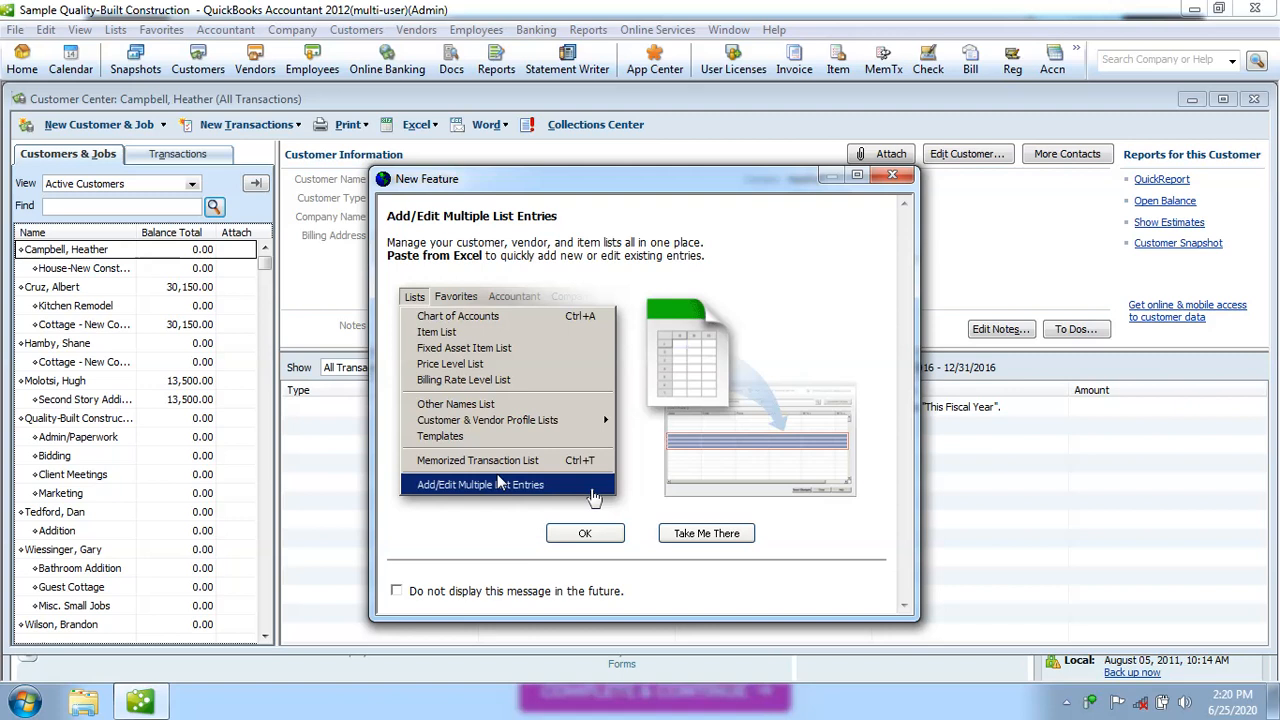
# Dismiss the New Feature notice in the Customer Center
pyautogui.click(589, 532)
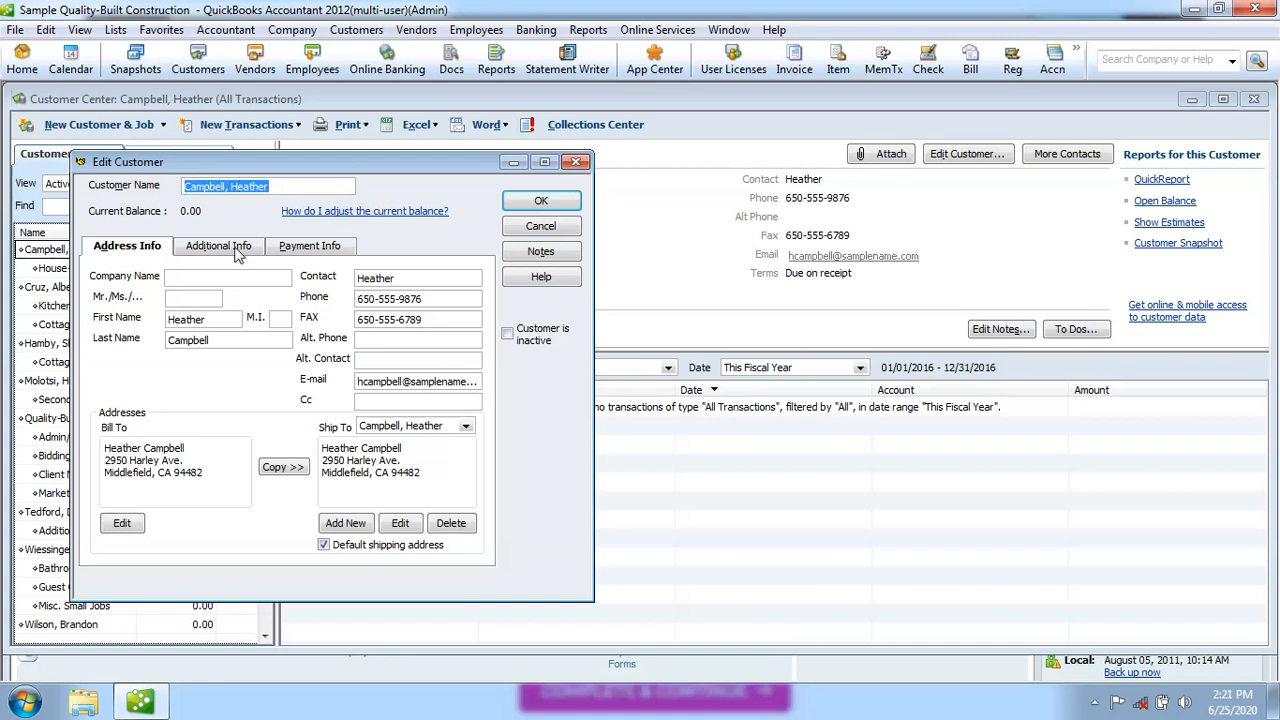
# Browse the first customer's Address, Additional Info and Payment Info tabs in Edit Customer
pyautogui.click(191, 280)
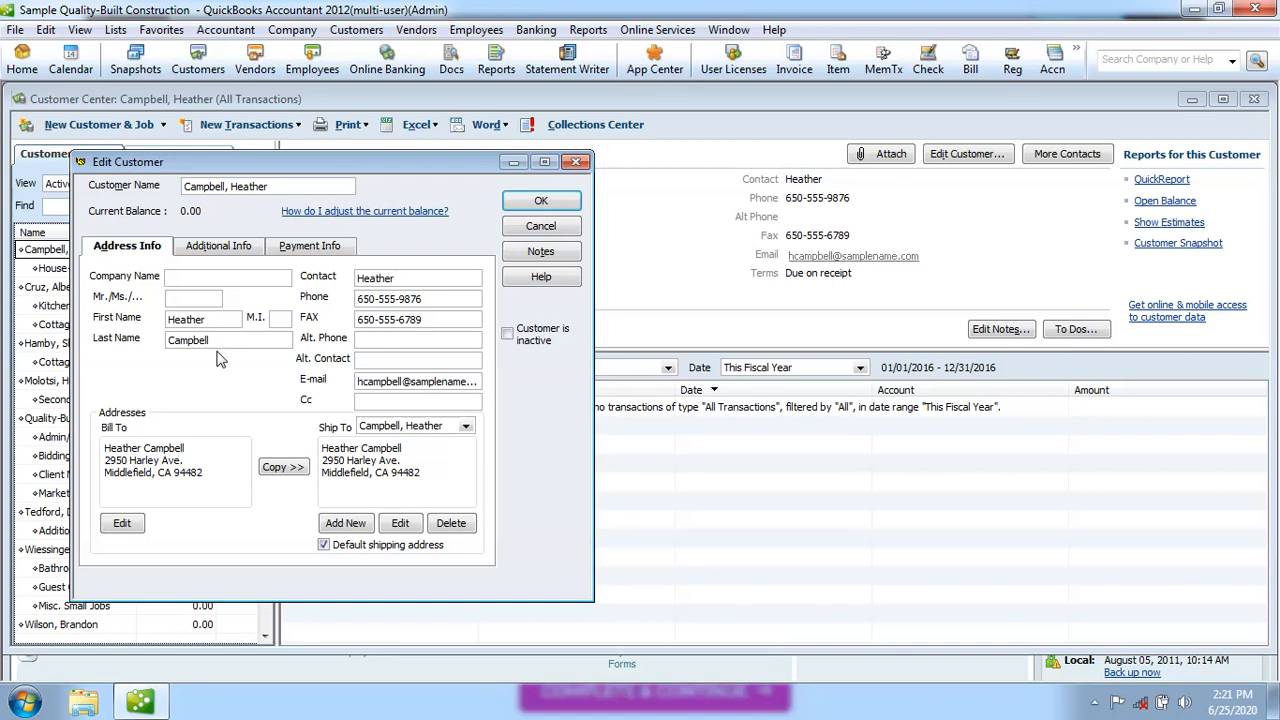
pyautogui.click(219, 247)
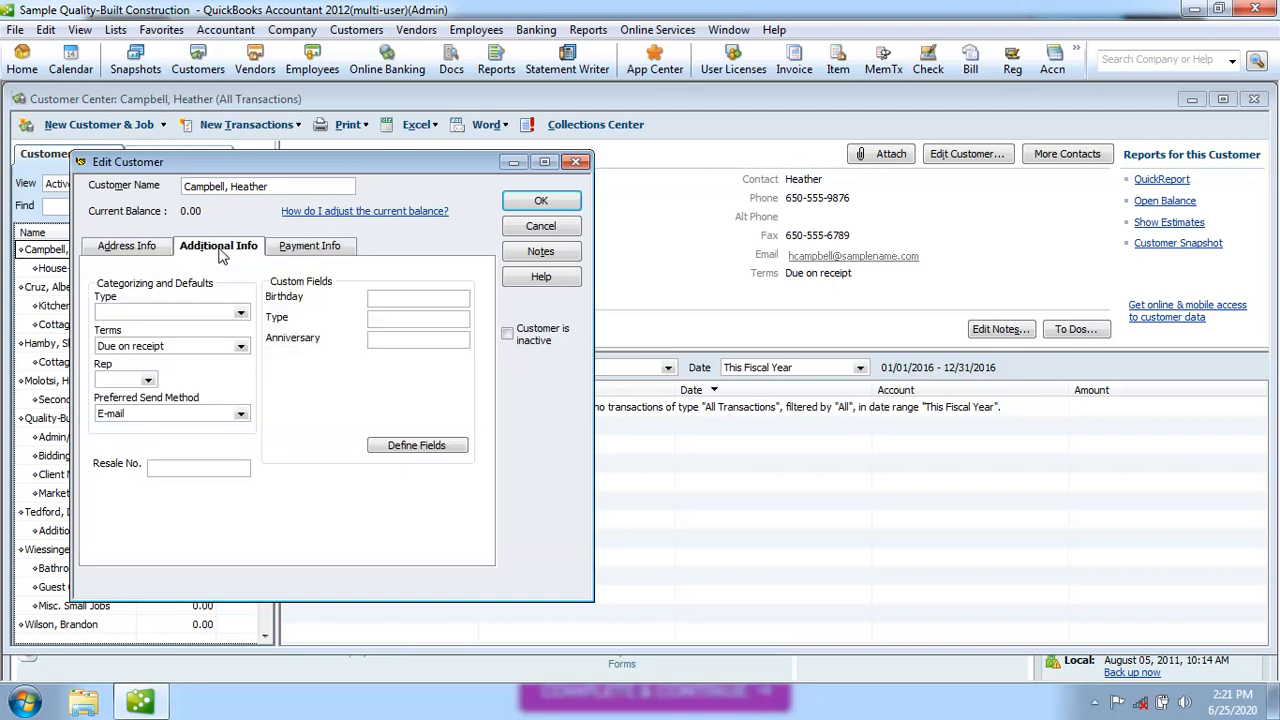
pyautogui.click(305, 252)
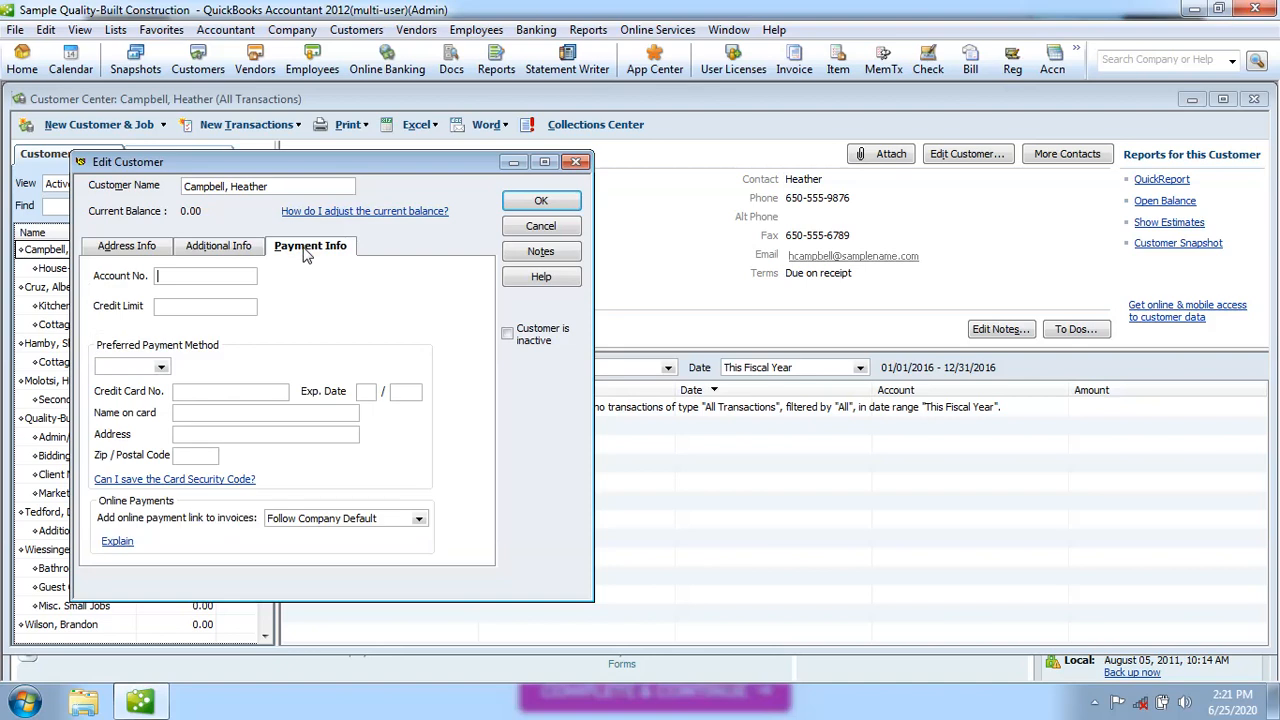
pyautogui.click(146, 251)
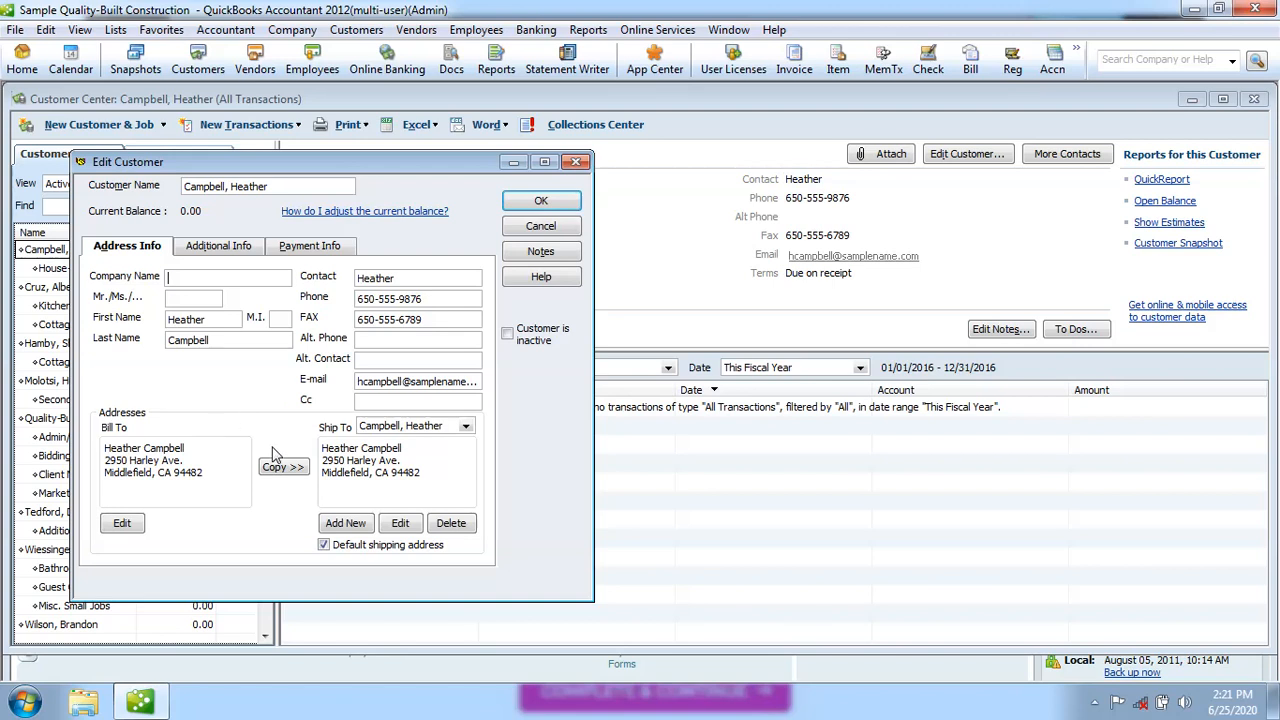
pyautogui.click(230, 252)
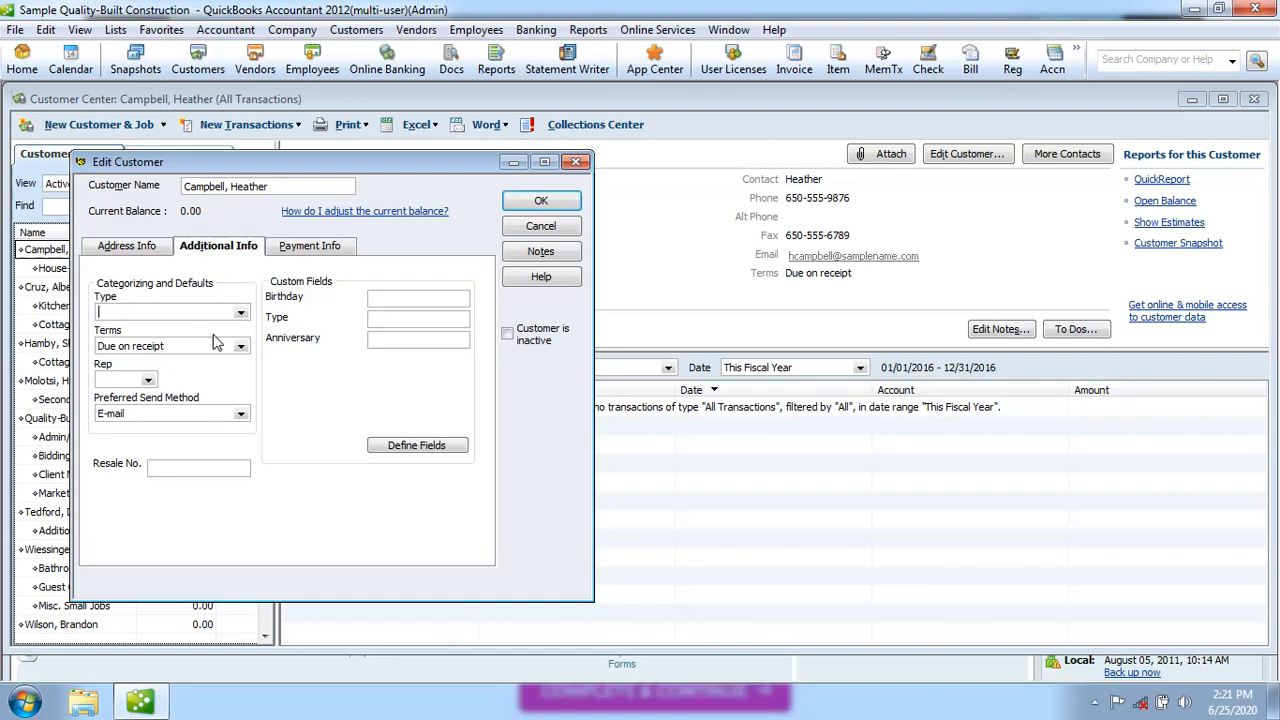
pyautogui.click(318, 252)
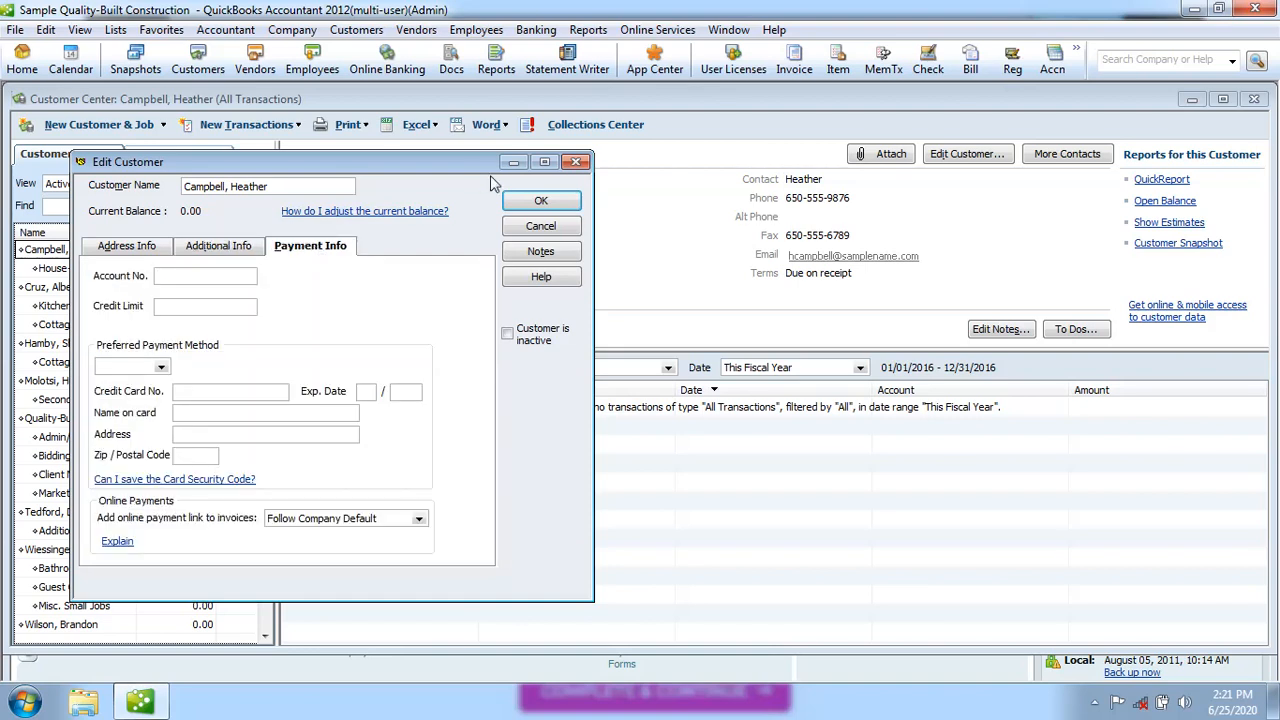
# Close Edit Customer without saving and scroll through the Customers & Jobs list
pyautogui.click(577, 163)
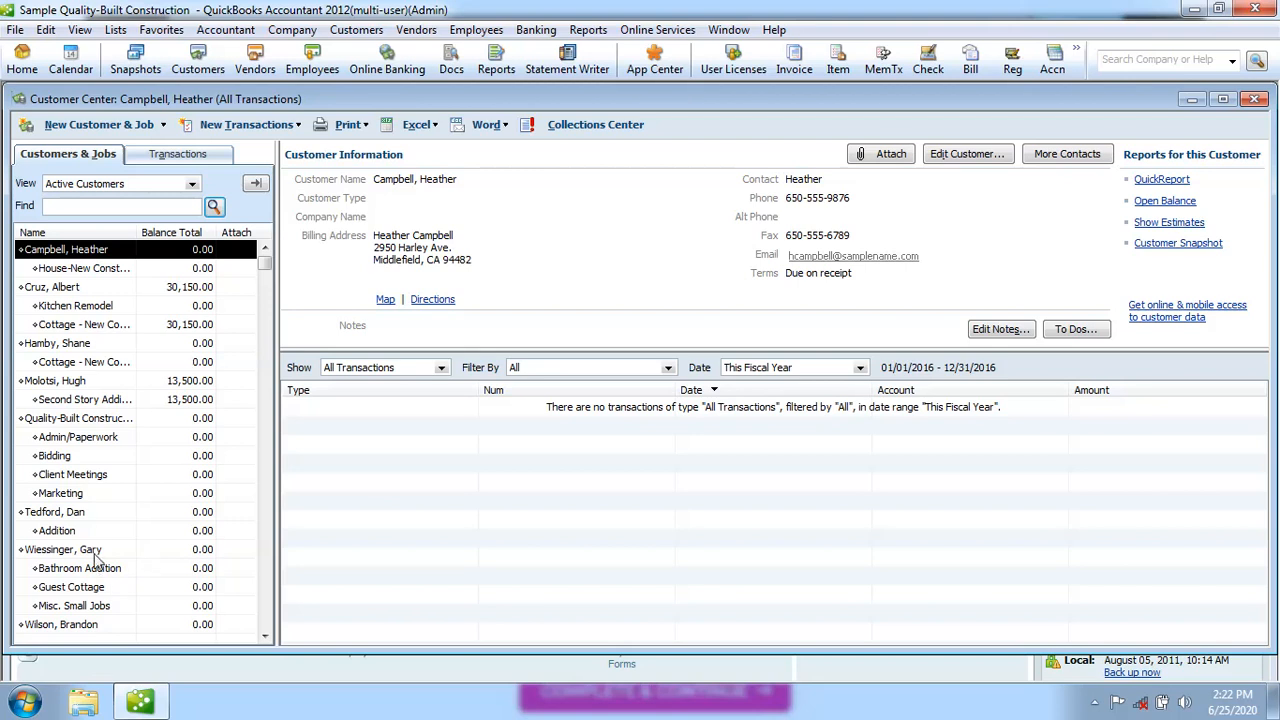
pyautogui.click(265, 637)
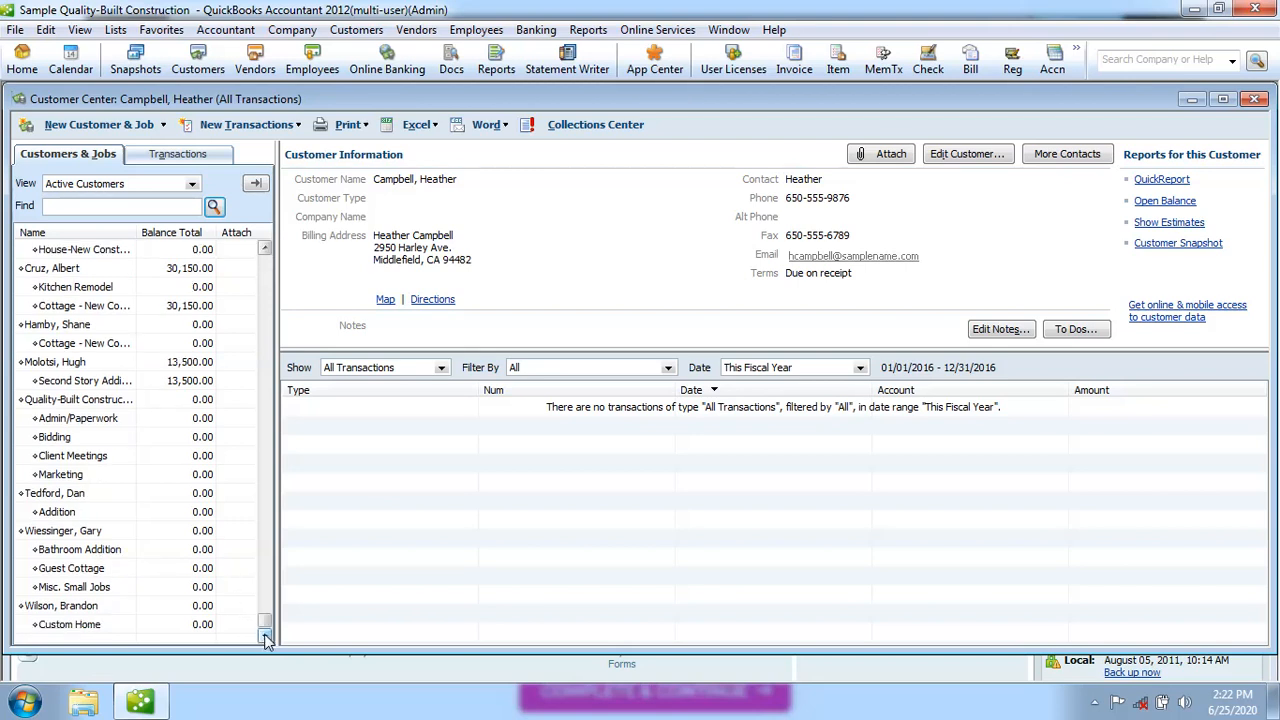
pyautogui.click(267, 268)
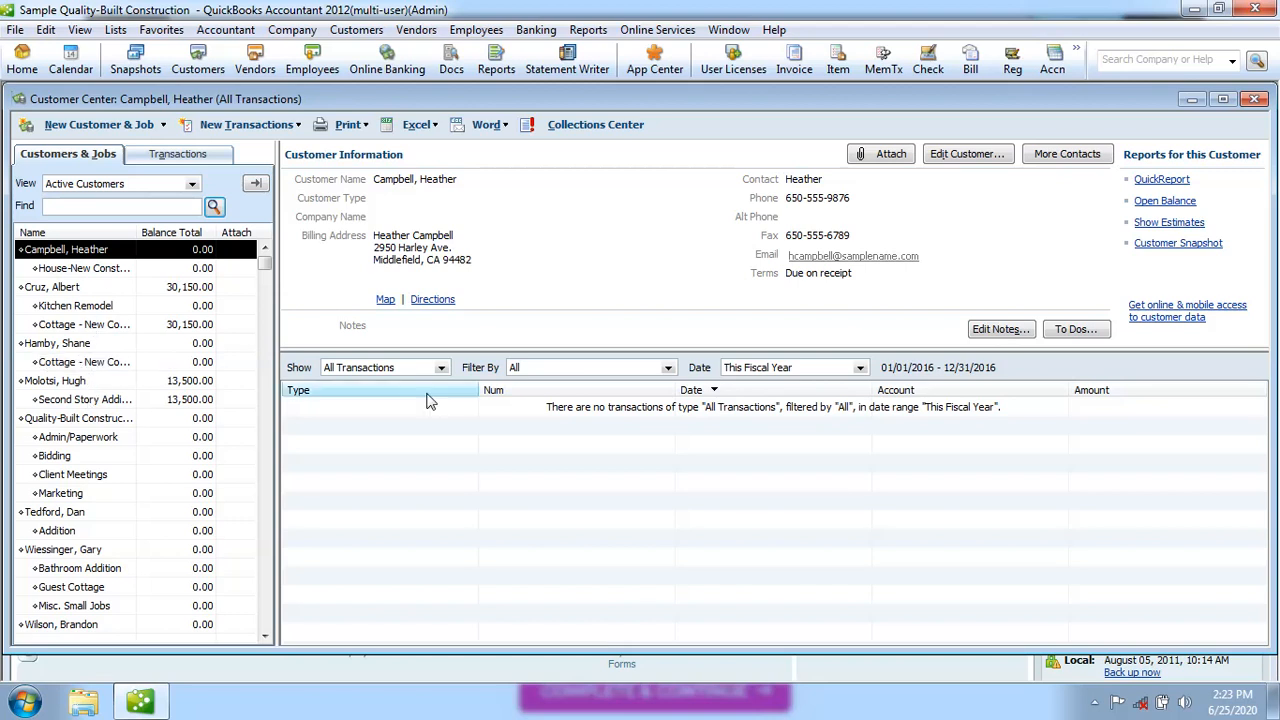
# Close the Customer Center and reopen JOBTECH LTD. CO..qbw from the previous companies list
pyautogui.click(1255, 100)
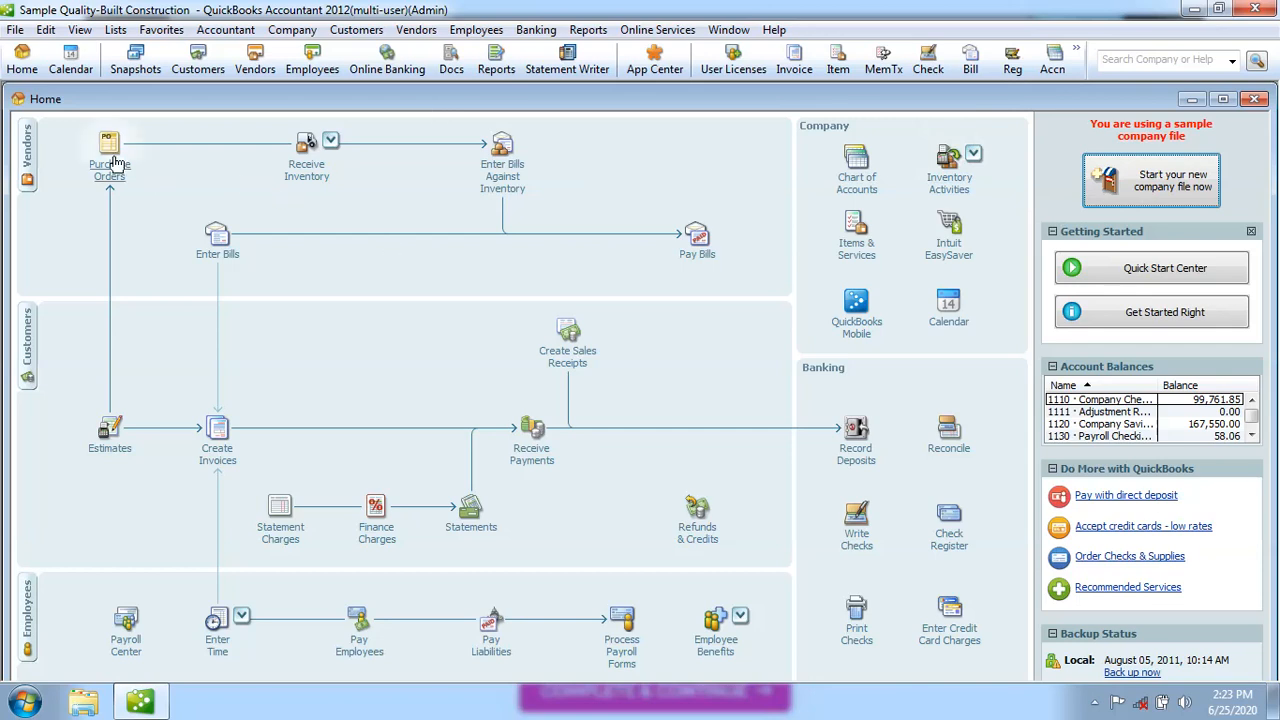
pyautogui.click(17, 31)
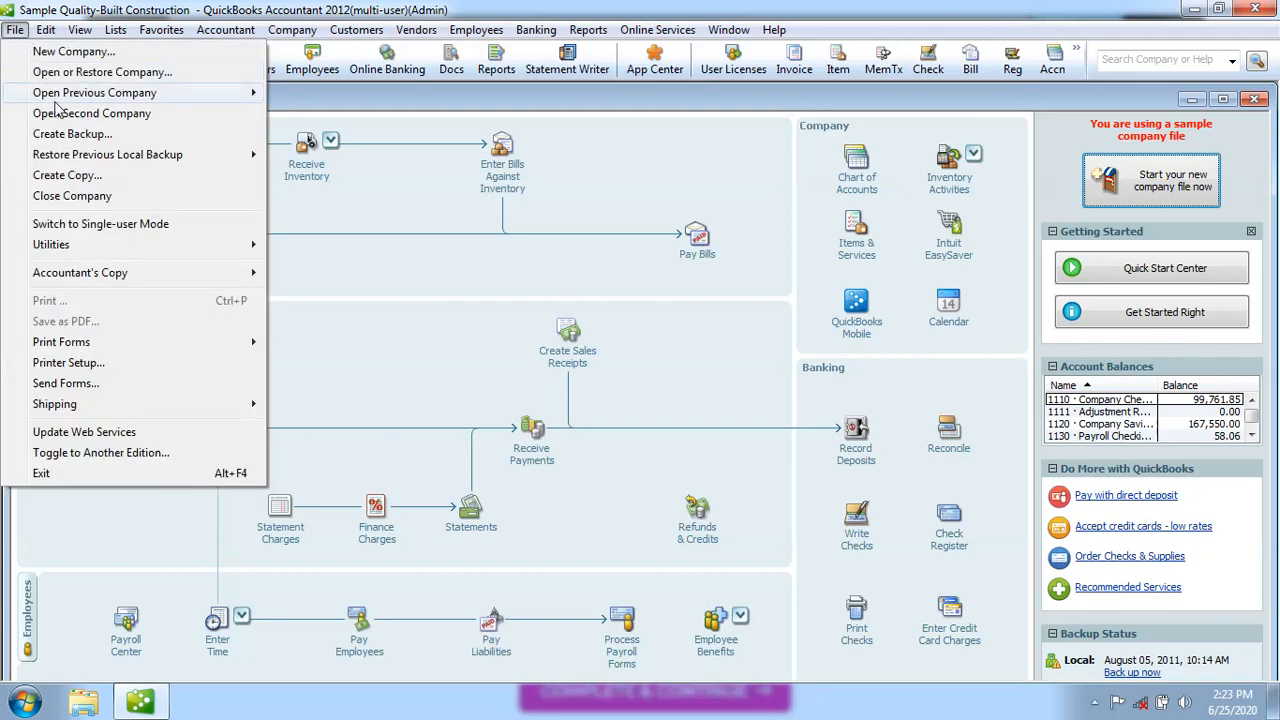
pyautogui.moveTo(94, 96)
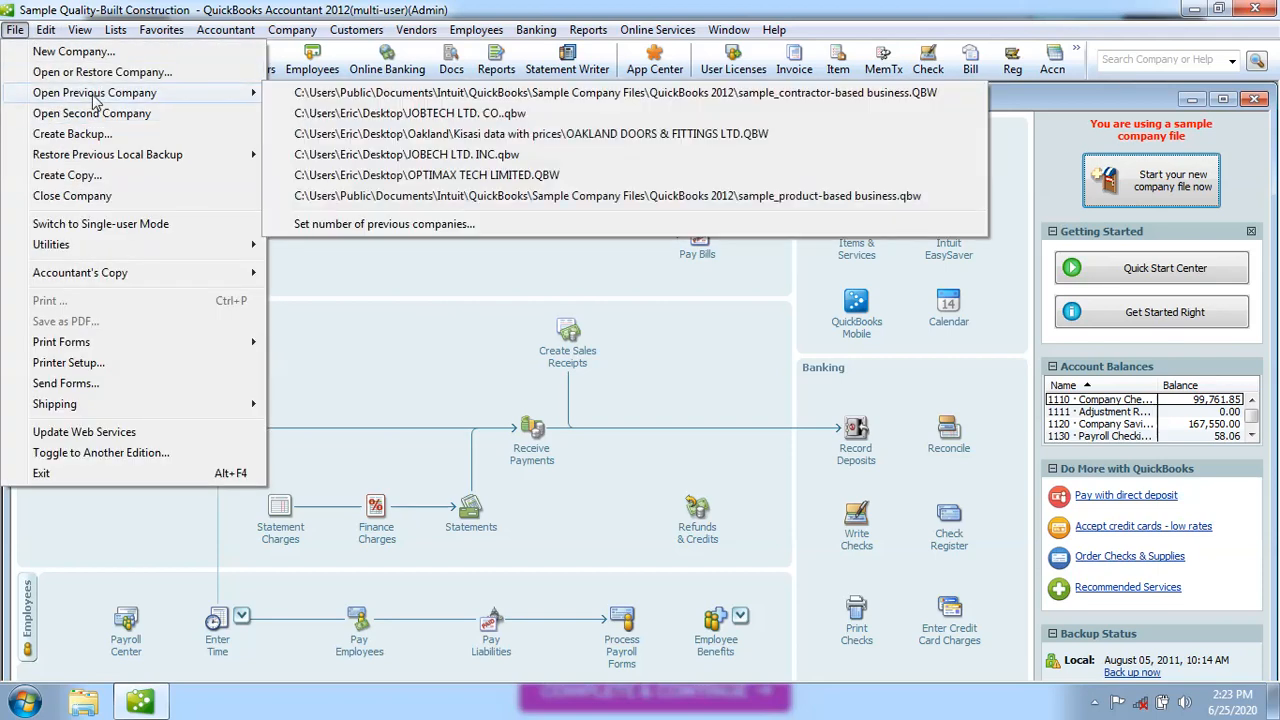
pyautogui.click(484, 114)
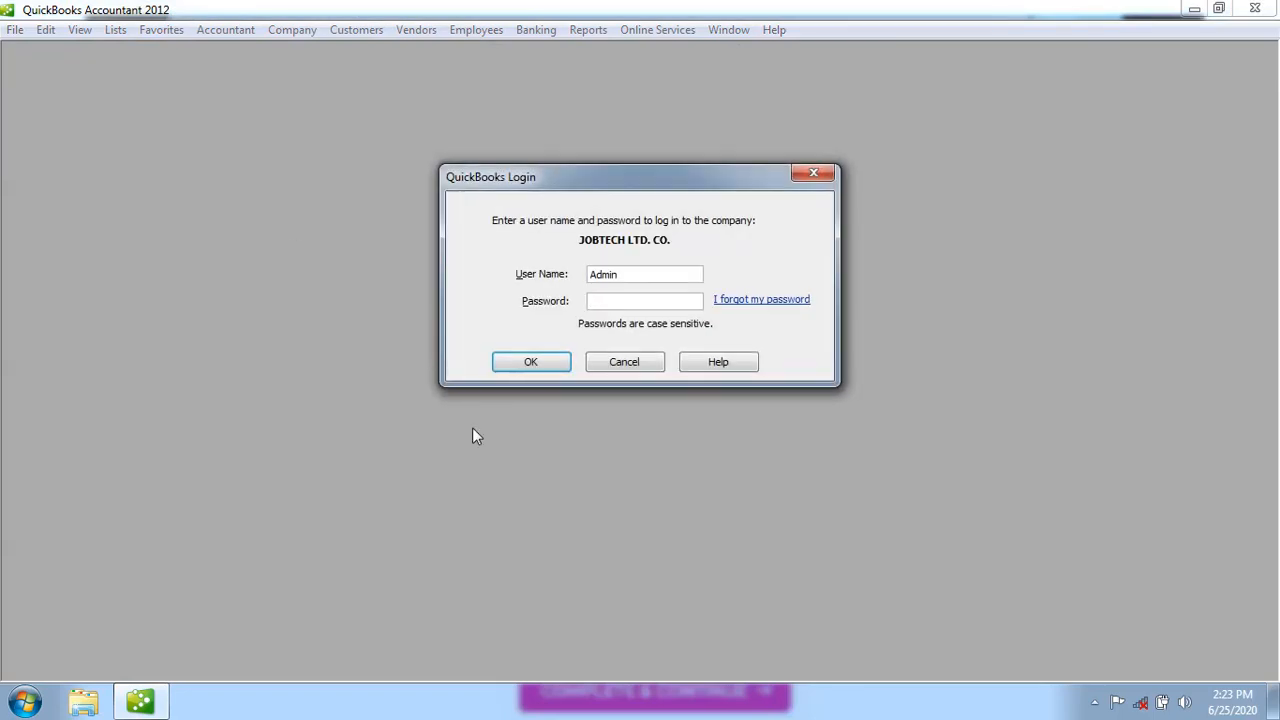
# Log into JOBTECH LTD. CO., close the Accountant Center and maximize the Home page
pyautogui.click(533, 362)
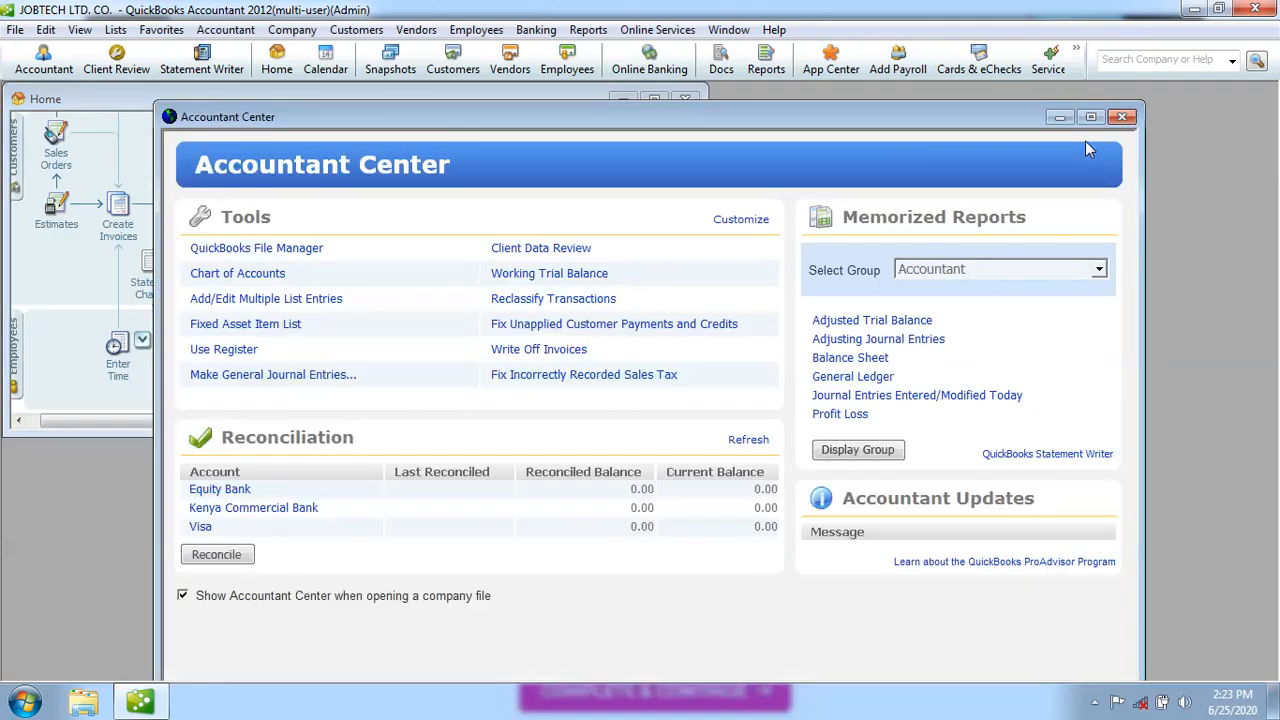
pyautogui.click(1123, 118)
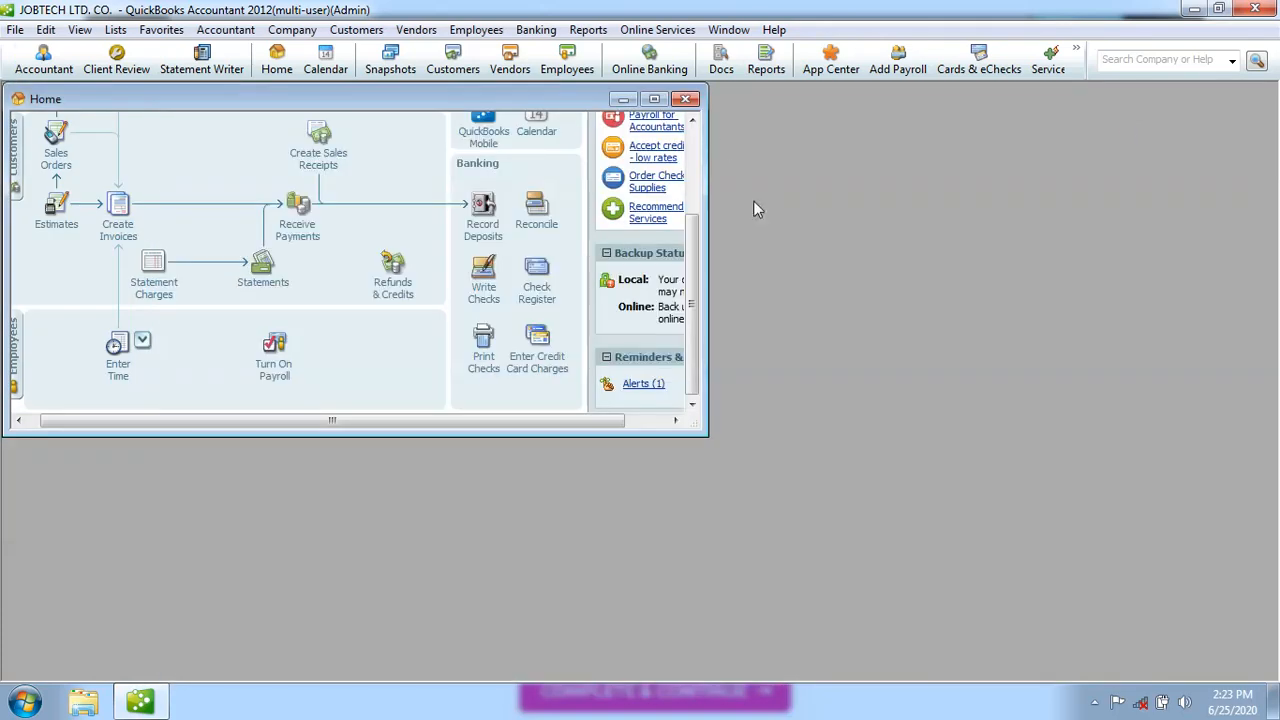
pyautogui.click(655, 99)
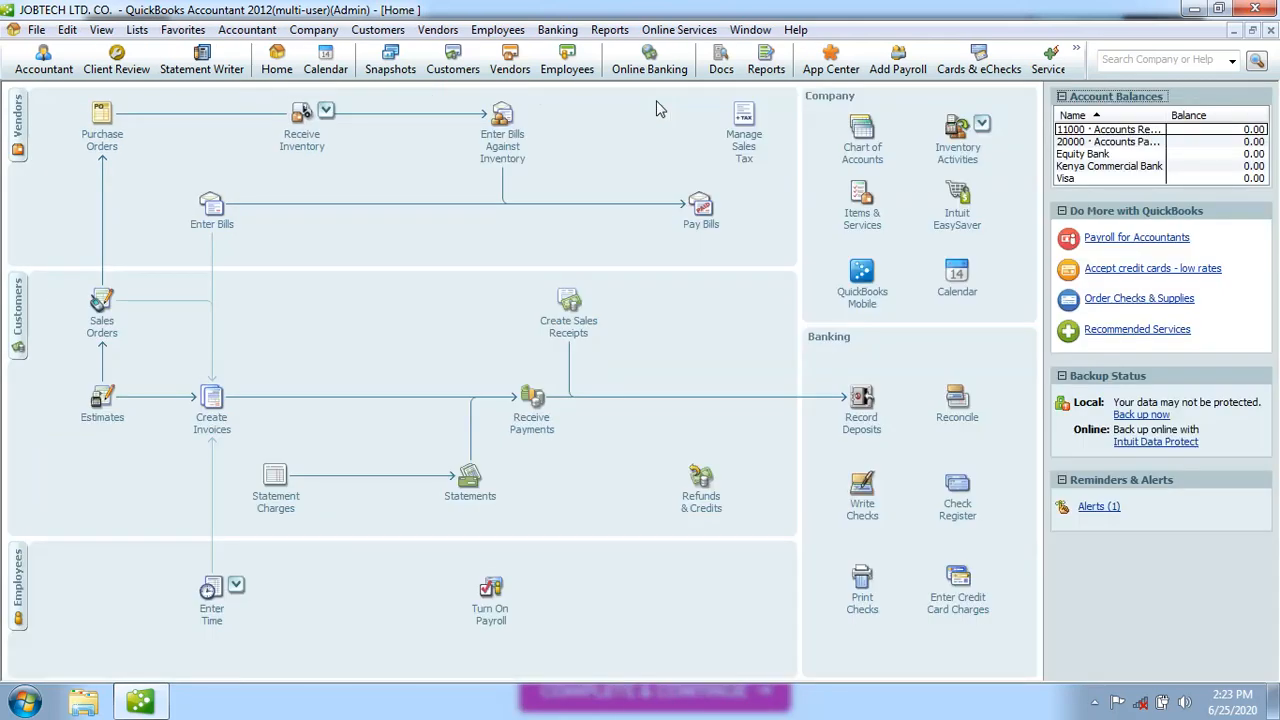
# Open the first customer's record in the Customer Center for editing
pyautogui.click(19, 305)
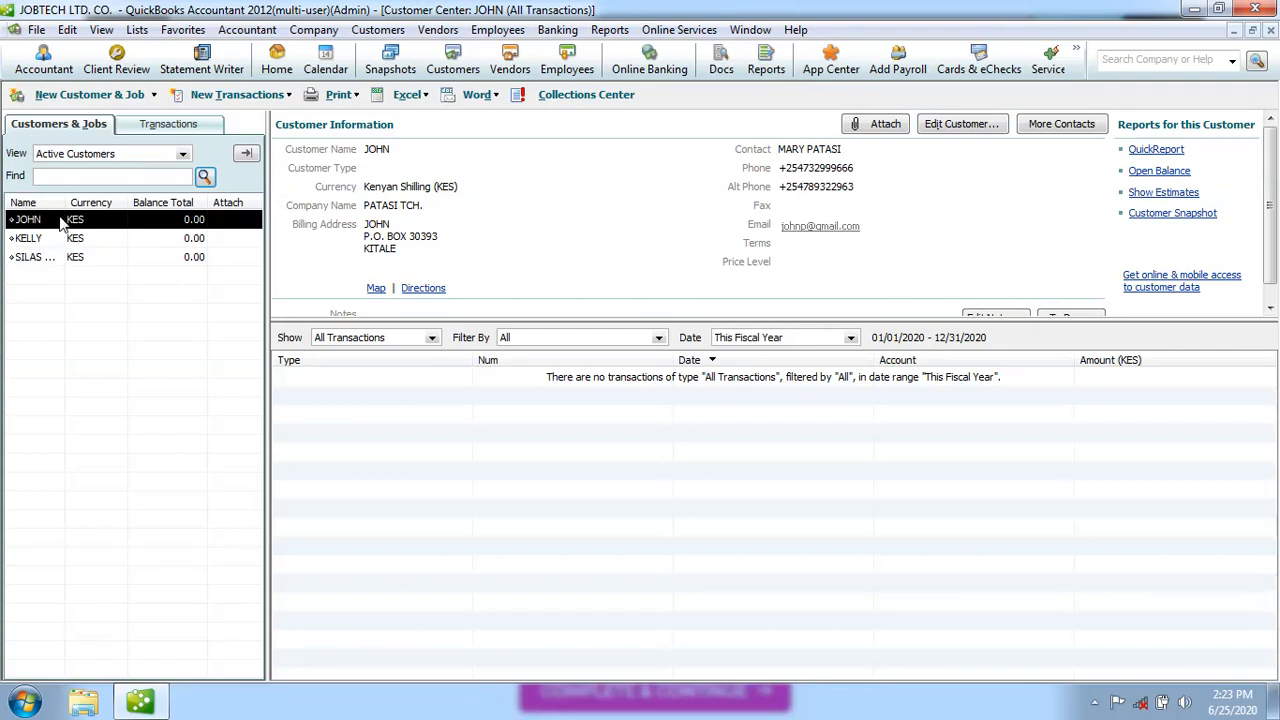
pyautogui.click(99, 96)
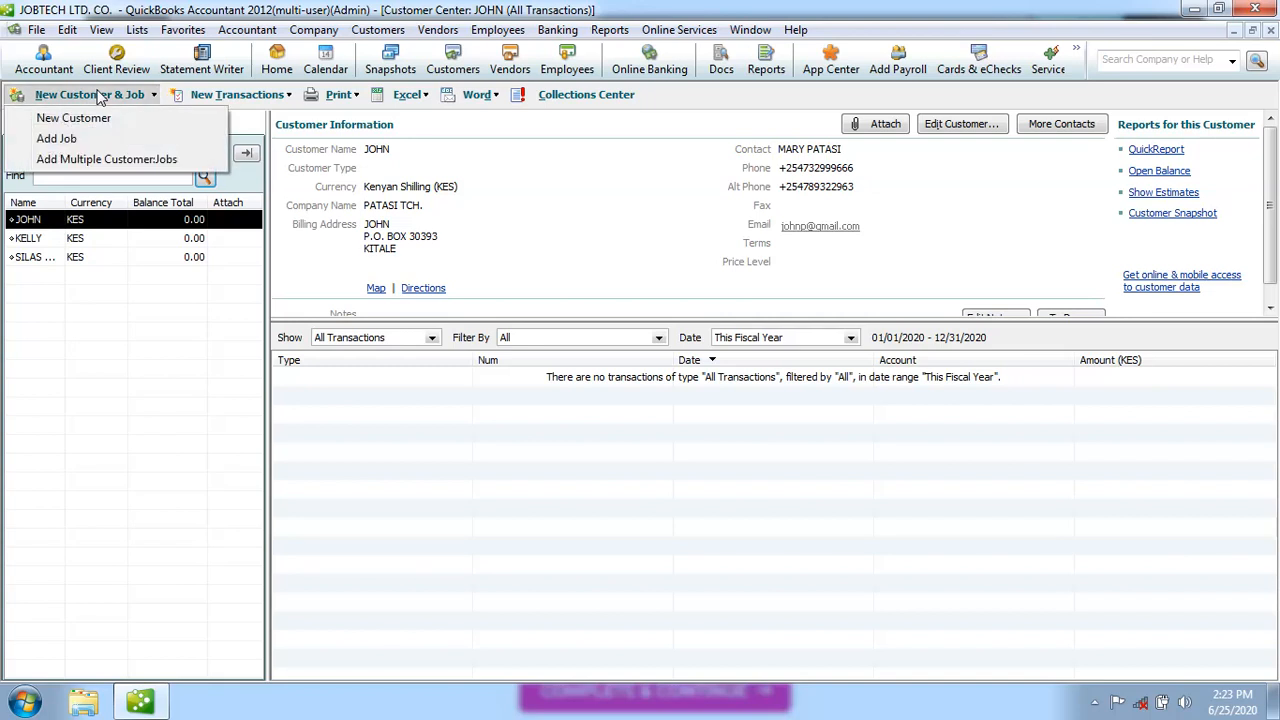
pyautogui.click(136, 260)
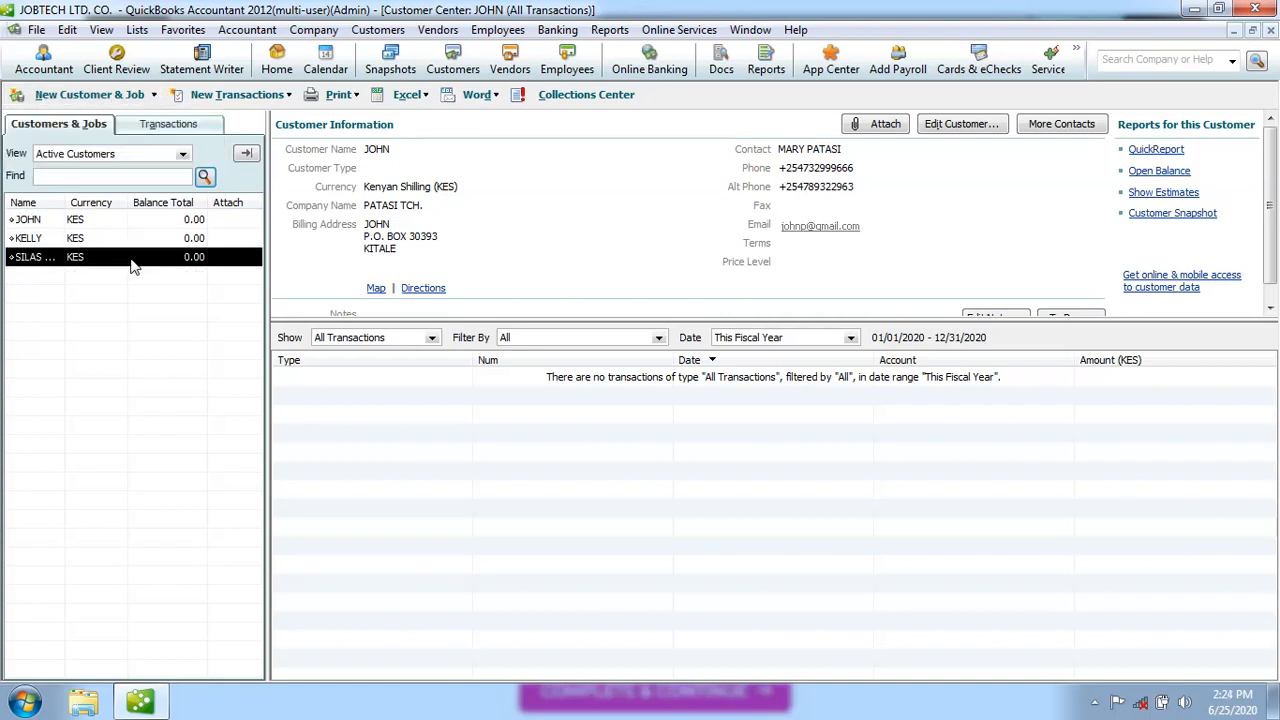
pyautogui.click(100, 221)
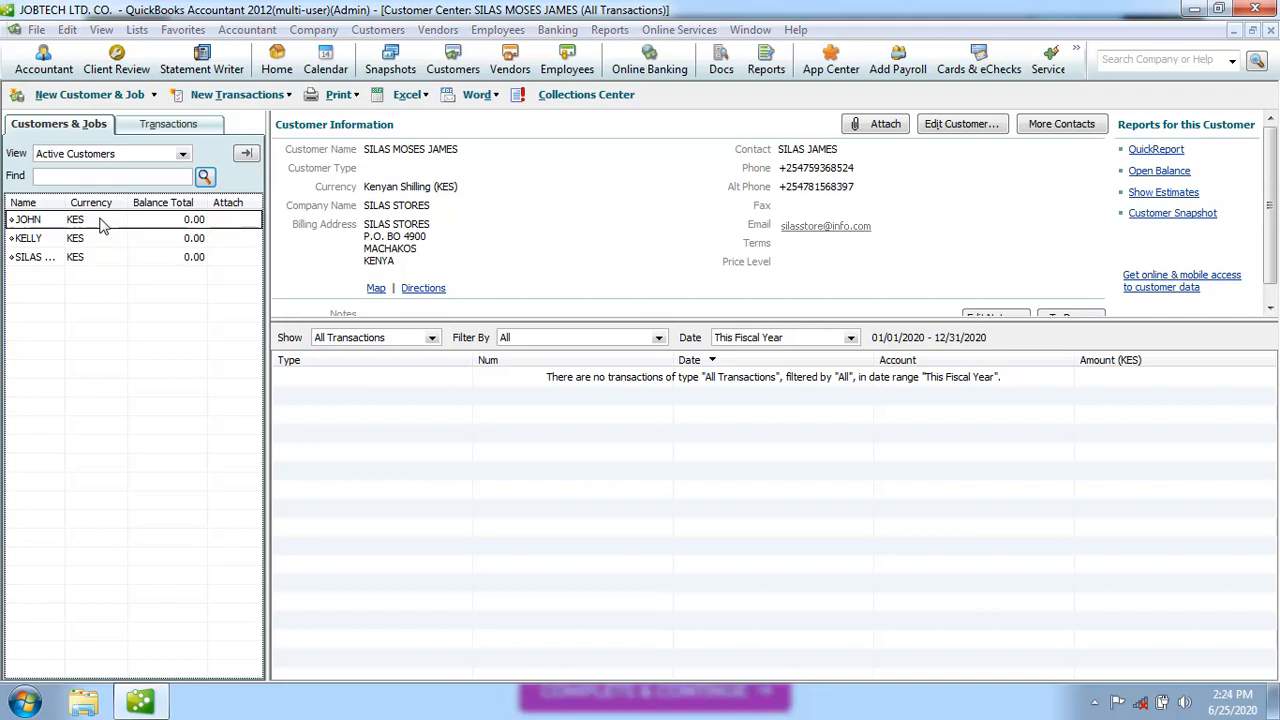
pyautogui.click(584, 535)
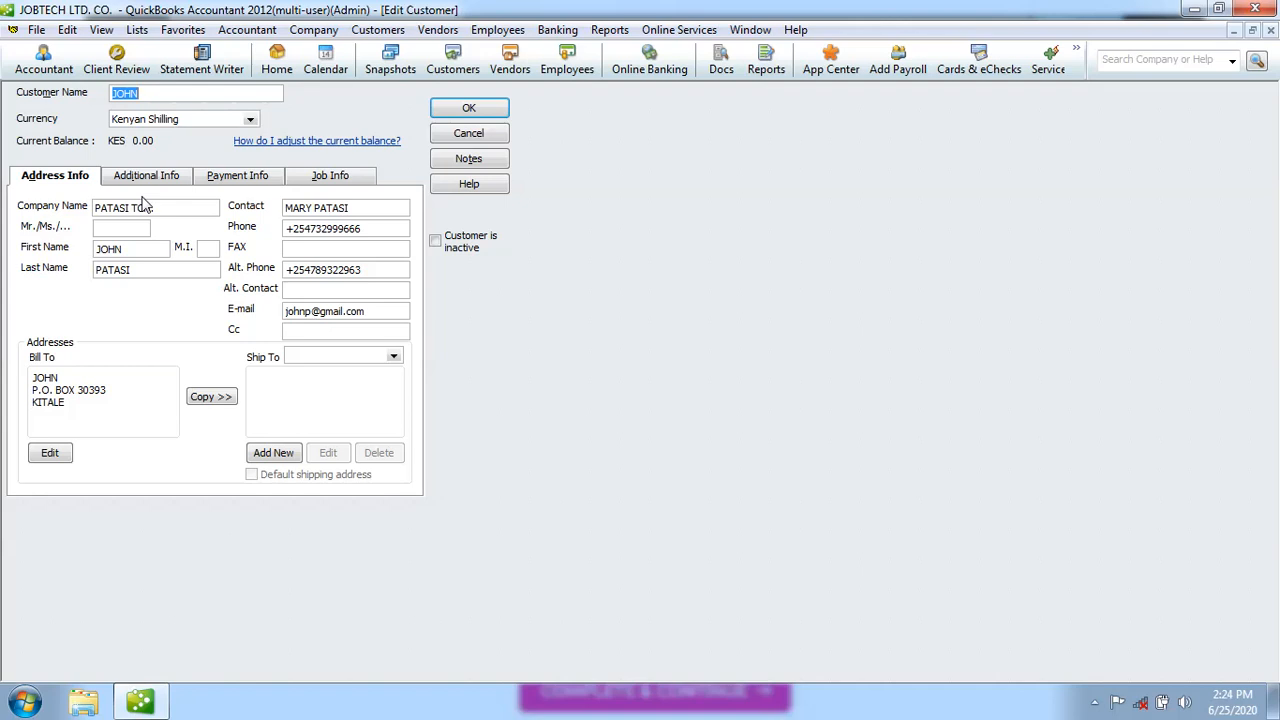
# Change the customer name and first name to 'John' in proper case
pyautogui.click(139, 93)
pyautogui.press('BackSpace')
pyautogui.press('BackSpace')
pyautogui.press('BackSpace')
pyautogui.press('BackSpace')
pyautogui.write('John')
pyautogui.click(123, 249)
pyautogui.press('BackSpace')
pyautogui.press('BackSpace')
pyautogui.press('BackSpace')
pyautogui.press('BackSpace')
pyautogui.write('John')
# Correct the company name to proper case as 'Patasi Tech.'
pyautogui.click(131, 208)
pyautogui.press('BackSpace')
pyautogui.press('BackSpace')
pyautogui.press('BackSpace')
pyautogui.press('BackSpace')
pyautogui.press('BackSpace')
pyautogui.press('BackSpace')
pyautogui.write('atasi')
pyautogui.click(131, 208)
pyautogui.press('Delete')
pyautogui.press('Delete')
pyautogui.write('ch.')
pyautogui.click(130, 209)
pyautogui.write('e')
pyautogui.click(140, 270)
pyautogui.press('BackSpace')
pyautogui.press('BackSpace')
pyautogui.press('BackSpace')
pyautogui.press('BackSpace')
pyautogui.press('BackSpace')
pyautogui.press('BackSpace')
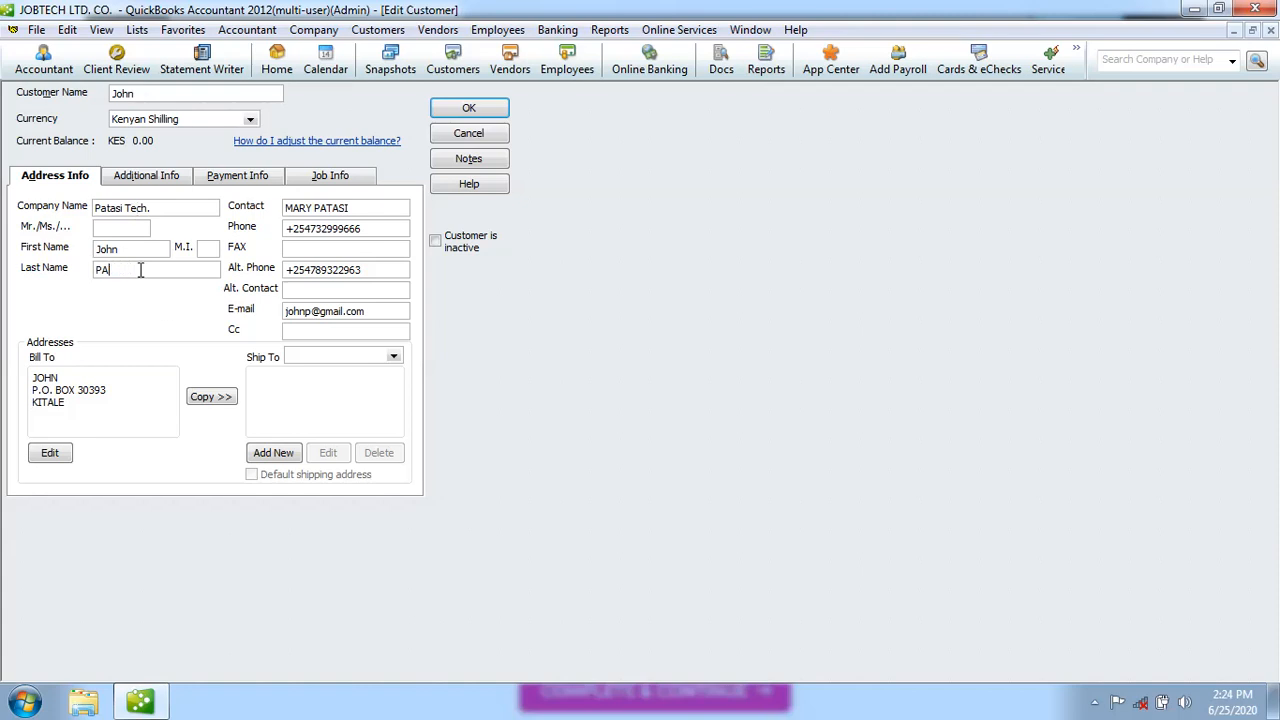
pyautogui.write('Patas')
pyautogui.press('BackSpace')
pyautogui.press('BackSpace')
pyautogui.press('BackSpace')
pyautogui.press('BackSpace')
pyautogui.press('BackSpace')
pyautogui.press('BackSpace')
pyautogui.press('BackSpace')
pyautogui.press('BackSpace')
pyautogui.press('BackSpace')
pyautogui.press('BackSpace')
pyautogui.click(67, 375)
pyautogui.press('BackSpace')
pyautogui.press('BackSpace')
pyautogui.press('BackSpace')
pyautogui.press('BackSpace')
pyautogui.write('jo')
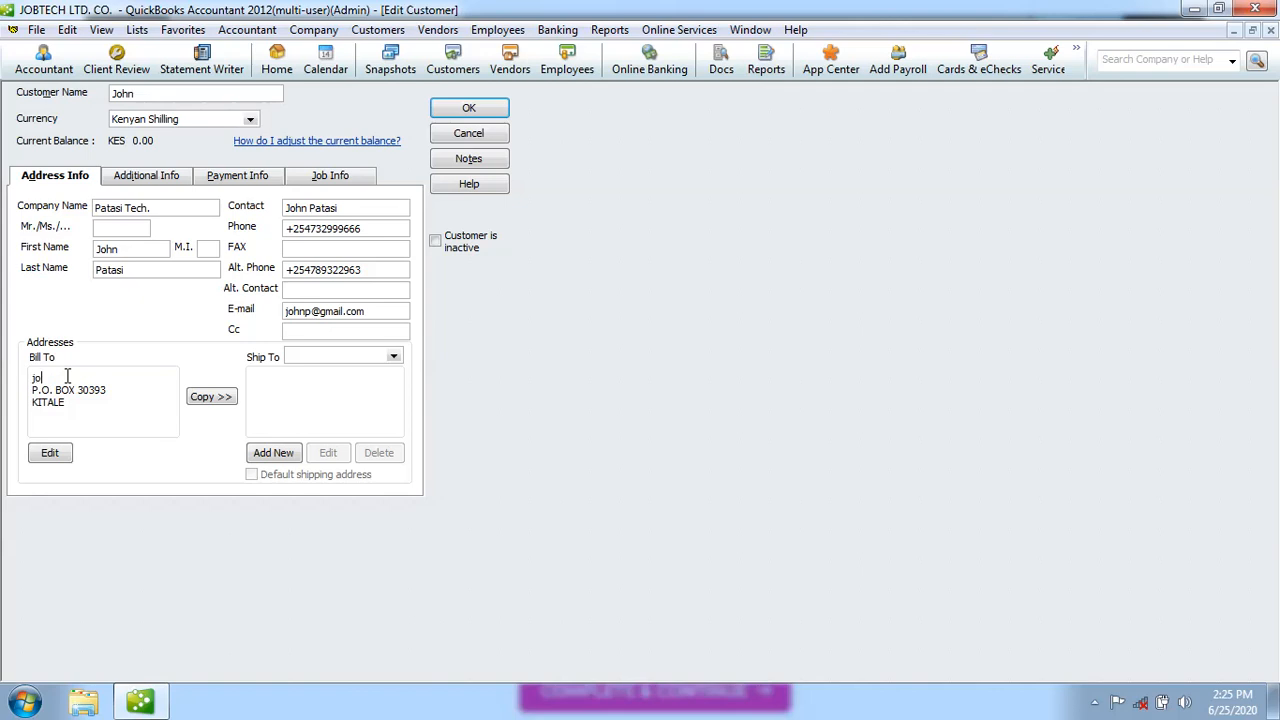
pyautogui.write('h')
pyautogui.press('BackSpace')
pyautogui.press('BackSpace')
pyautogui.press('BackSpace')
pyautogui.press('BackSpace')
# Put the P.O Box and town lines into proper case and accept the address breakdown
pyautogui.click(73, 391)
pyautogui.press('BackSpace')
pyautogui.press('BackSpace')
pyautogui.press('BackSpace')
pyautogui.press('BackSpace')
pyautogui.press('BackSpace')
pyautogui.press('BackSpace')
pyautogui.press('BackSpace')
pyautogui.write('o')
pyautogui.press('BackSpace')
pyautogui.write('O Box')
pyautogui.click(73, 405)
pyautogui.press('BackSpace')
pyautogui.press('BackSpace')
pyautogui.press('BackSpace')
pyautogui.press('BackSpace')
pyautogui.press('BackSpace')
pyautogui.write('itale')
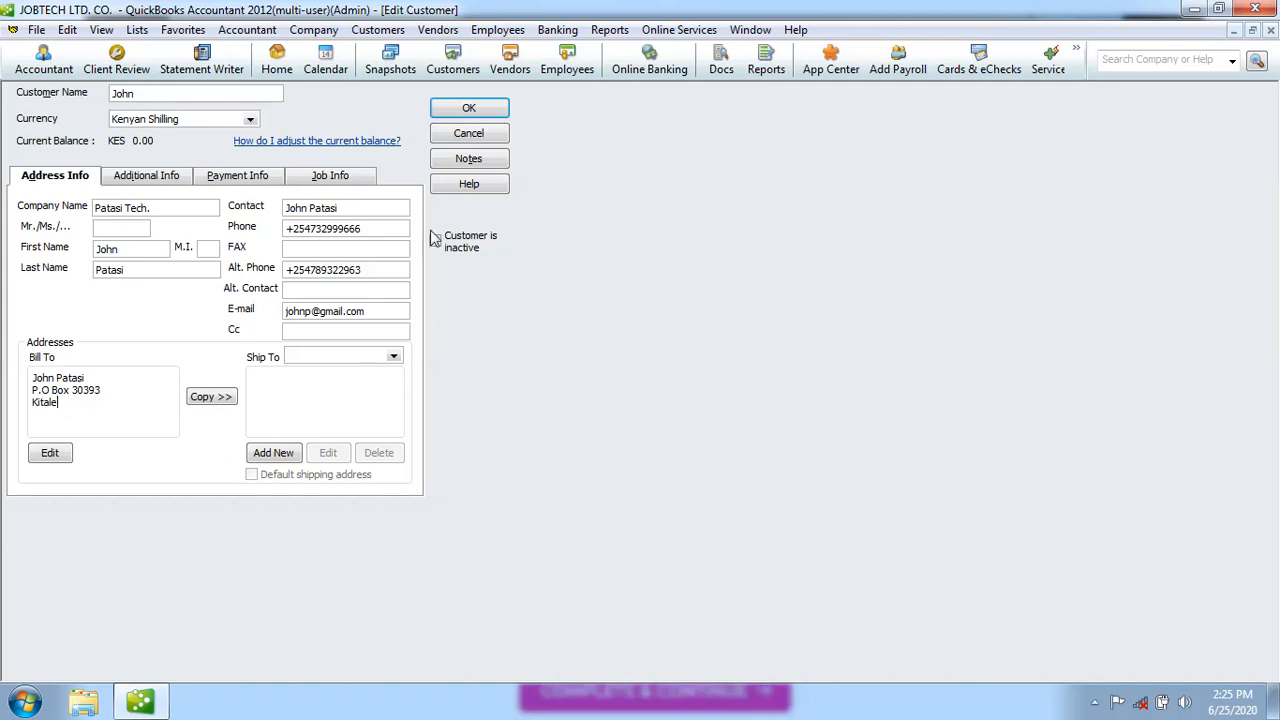
pyautogui.click(470, 110)
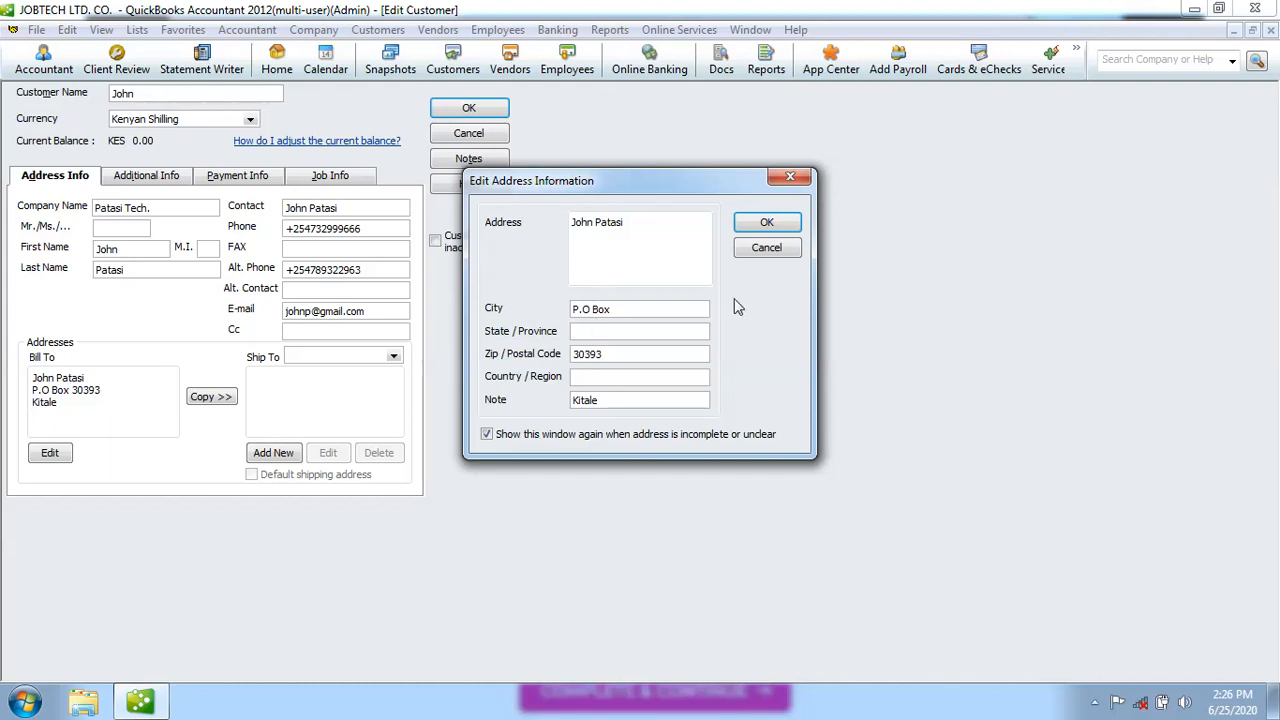
pyautogui.click(766, 227)
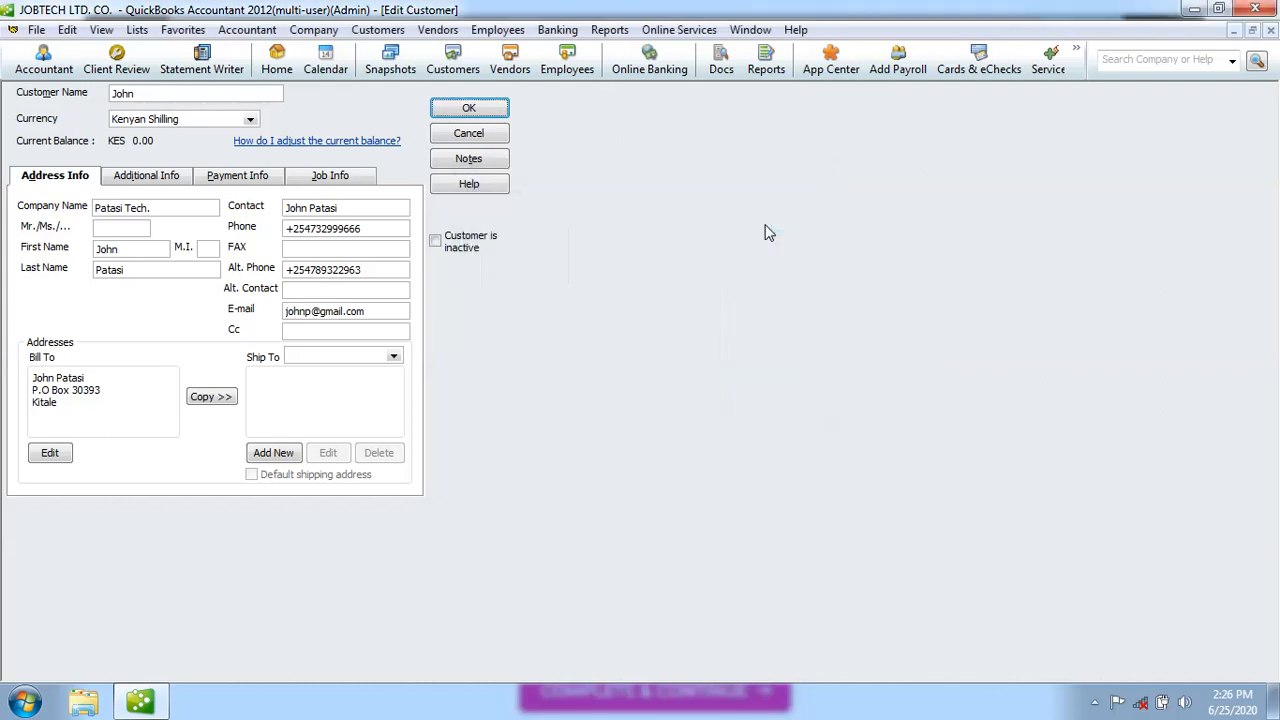
# Save the corrected customer and choose Add Multiple Customer:Jobs from New Customer & Job
pyautogui.click(478, 110)
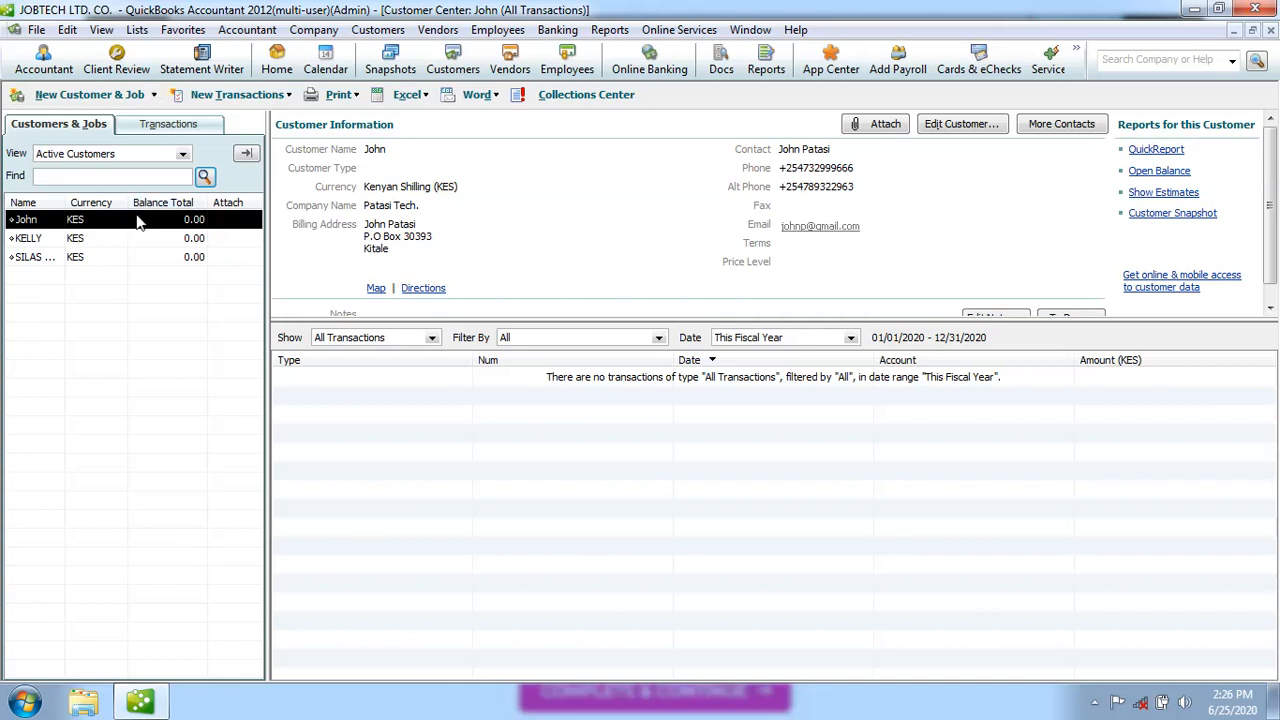
pyautogui.click(154, 95)
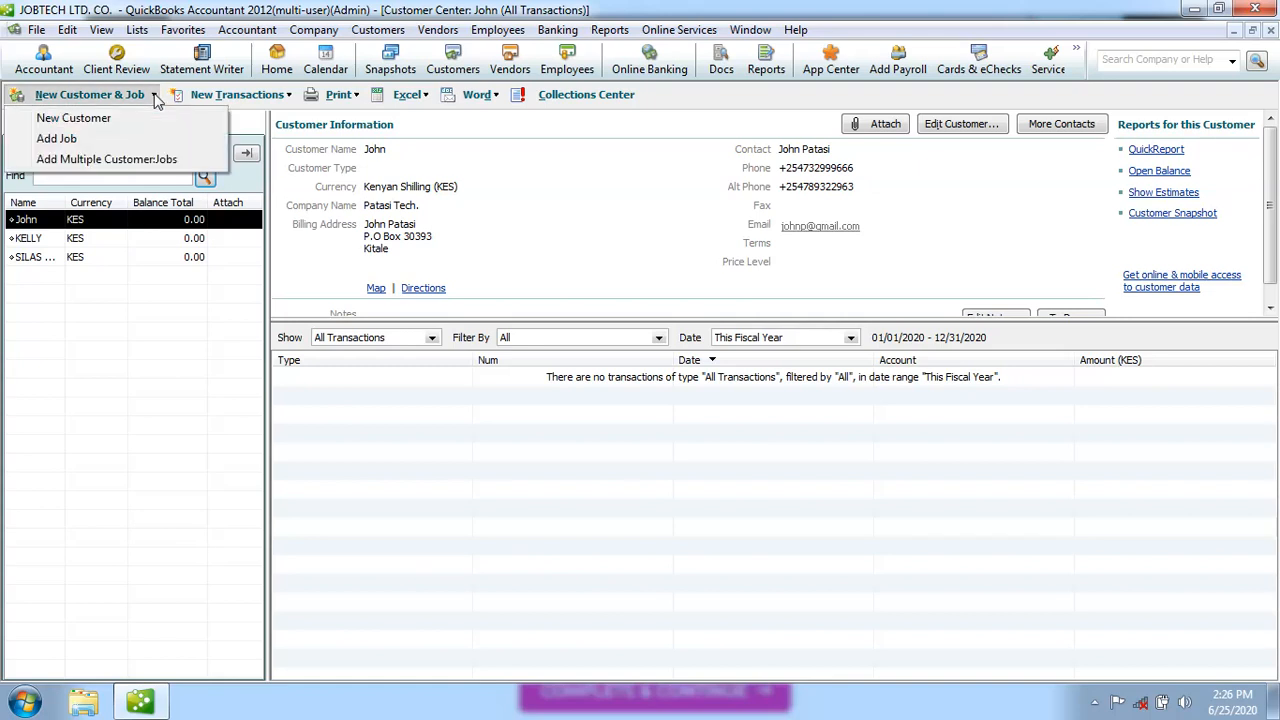
pyautogui.click(80, 148)
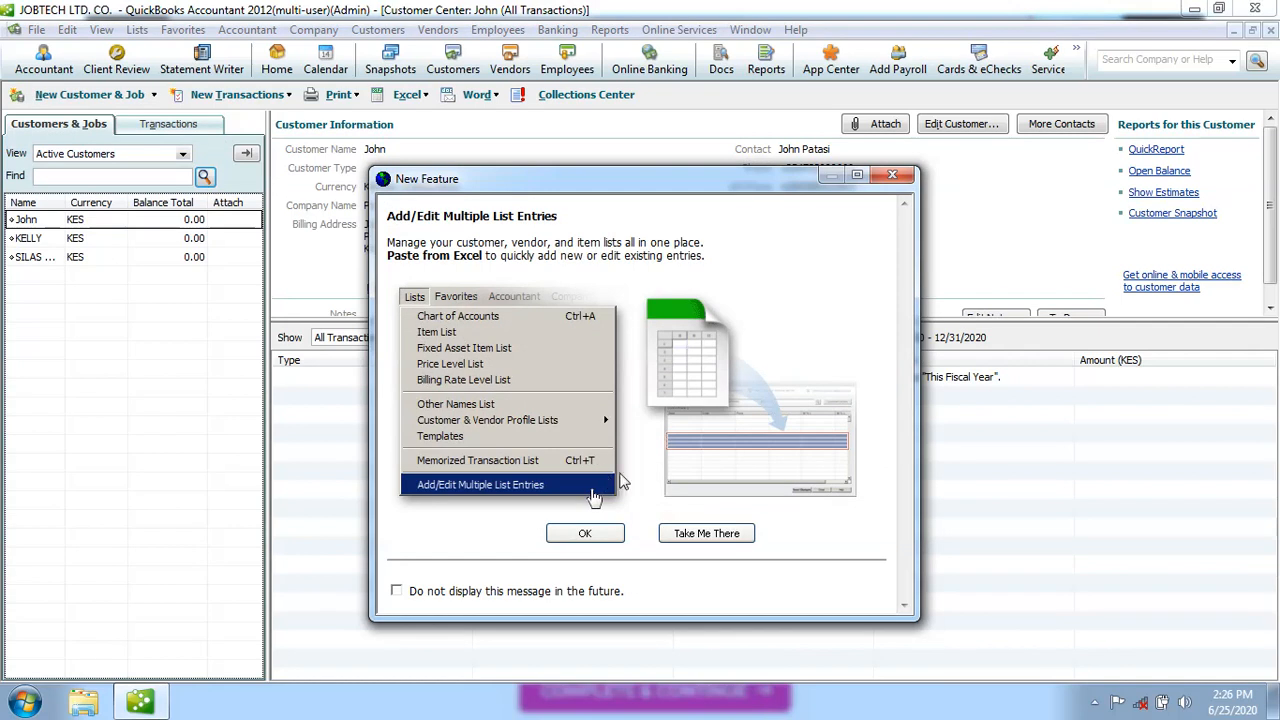
# Create and save a new job named 'Netwok Installation' under the first customer
pyautogui.click(600, 536)
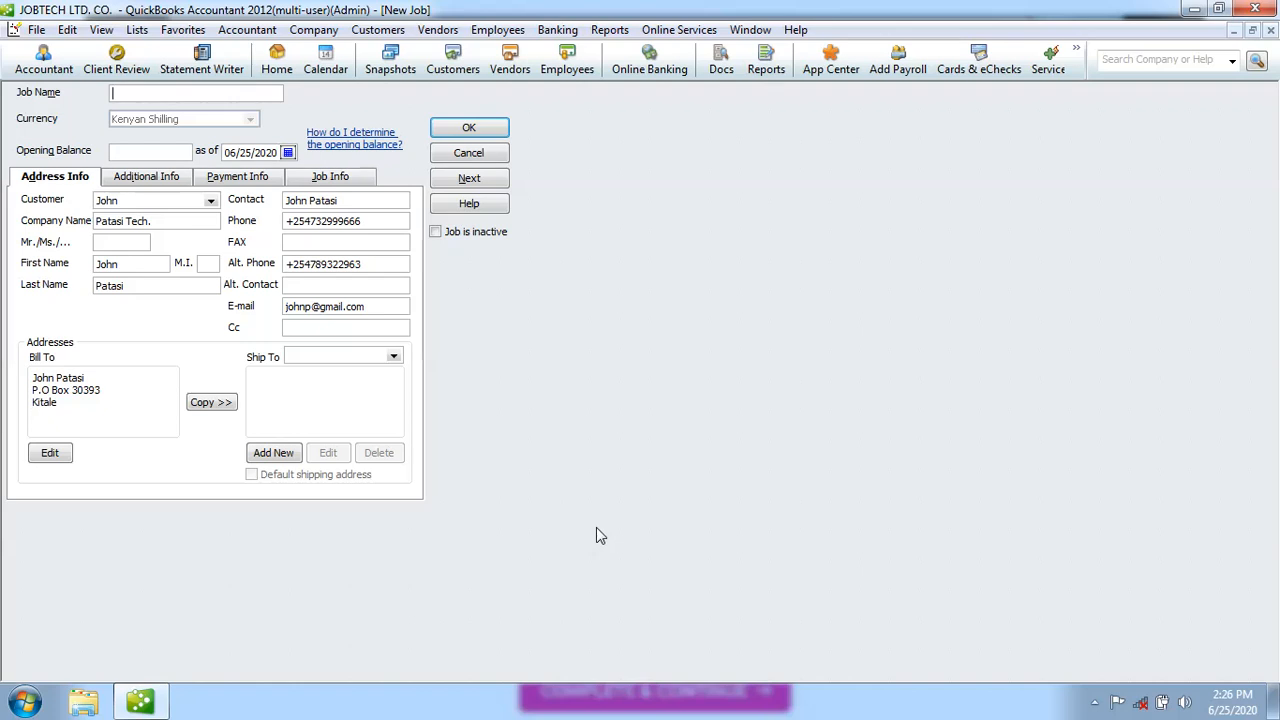
pyautogui.write('Int')
pyautogui.press('BackSpace')
pyautogui.press('BackSpace')
pyautogui.write('Network Installationg')
pyautogui.press('BackSpace')
pyautogui.press('BackSpace')
pyautogui.write('n')
pyautogui.click(470, 129)
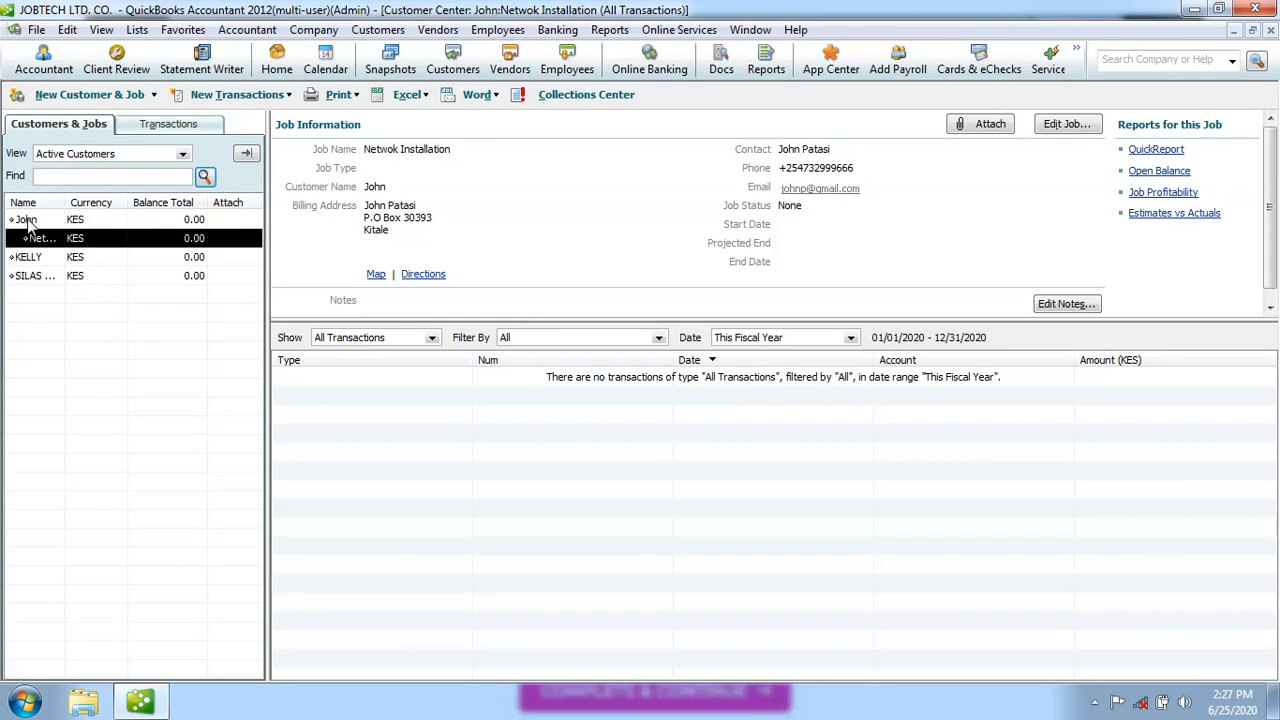
# Open the Kelly Suppliers customer and change its customer name to 'Kelly' in proper case
pyautogui.click(101, 258)
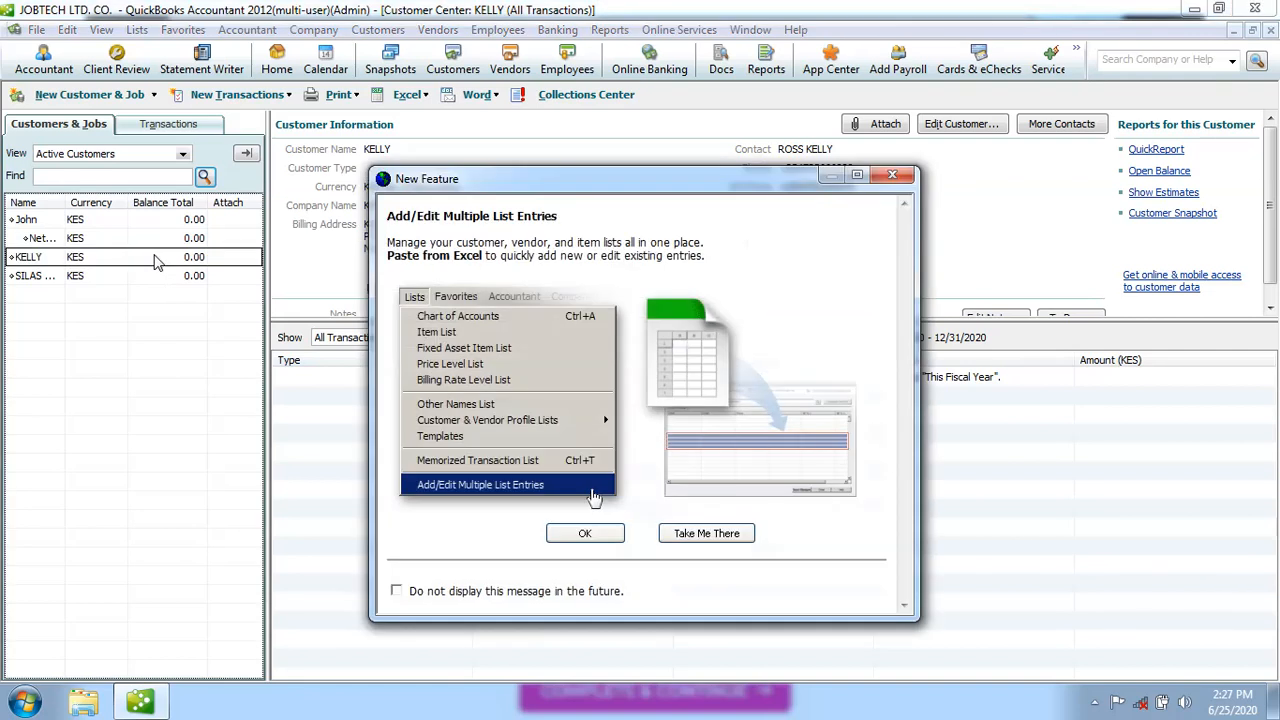
pyautogui.click(580, 535)
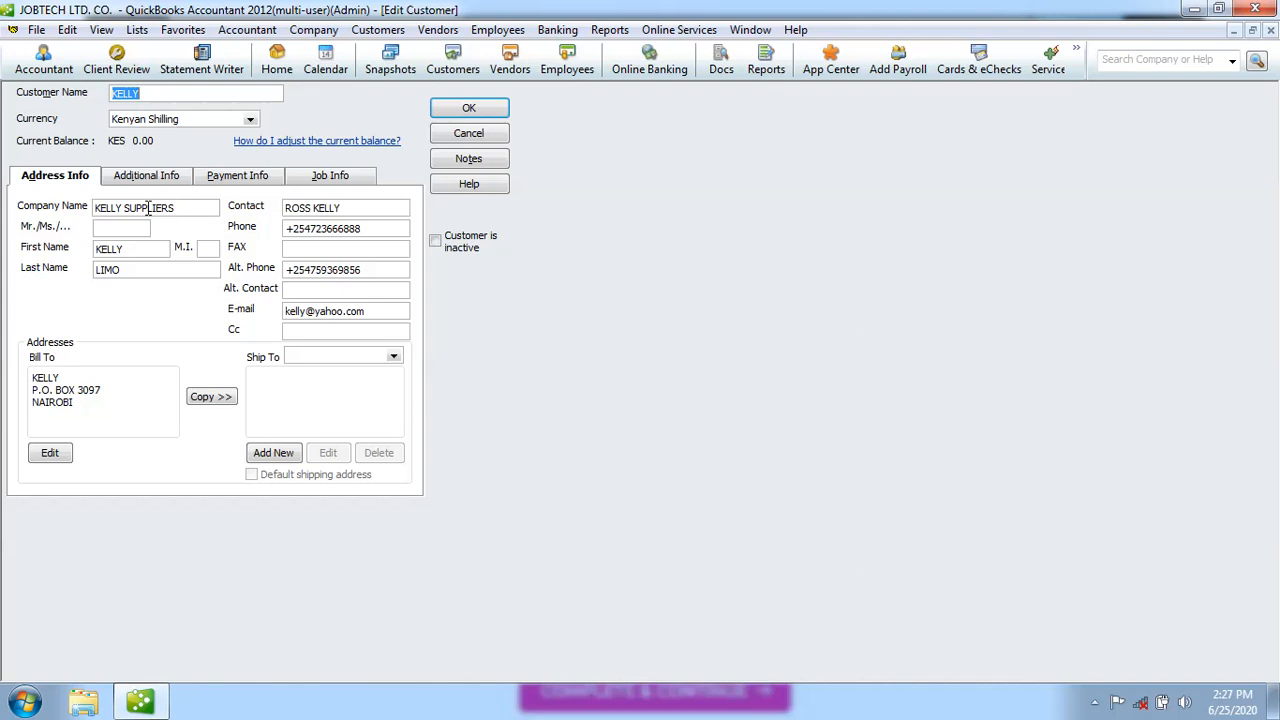
pyautogui.click(144, 92)
pyautogui.press('BackSpace')
pyautogui.press('BackSpace')
pyautogui.press('BackSpace')
pyautogui.press('BackSpace')
pyautogui.write('elly')
# Set the company name to 'Kelly Suppliers' and the title to 'Mr'
pyautogui.click(122, 208)
pyautogui.press('BackSpace')
pyautogui.press('BackSpace')
pyautogui.press('BackSpace')
pyautogui.press('BackSpace')
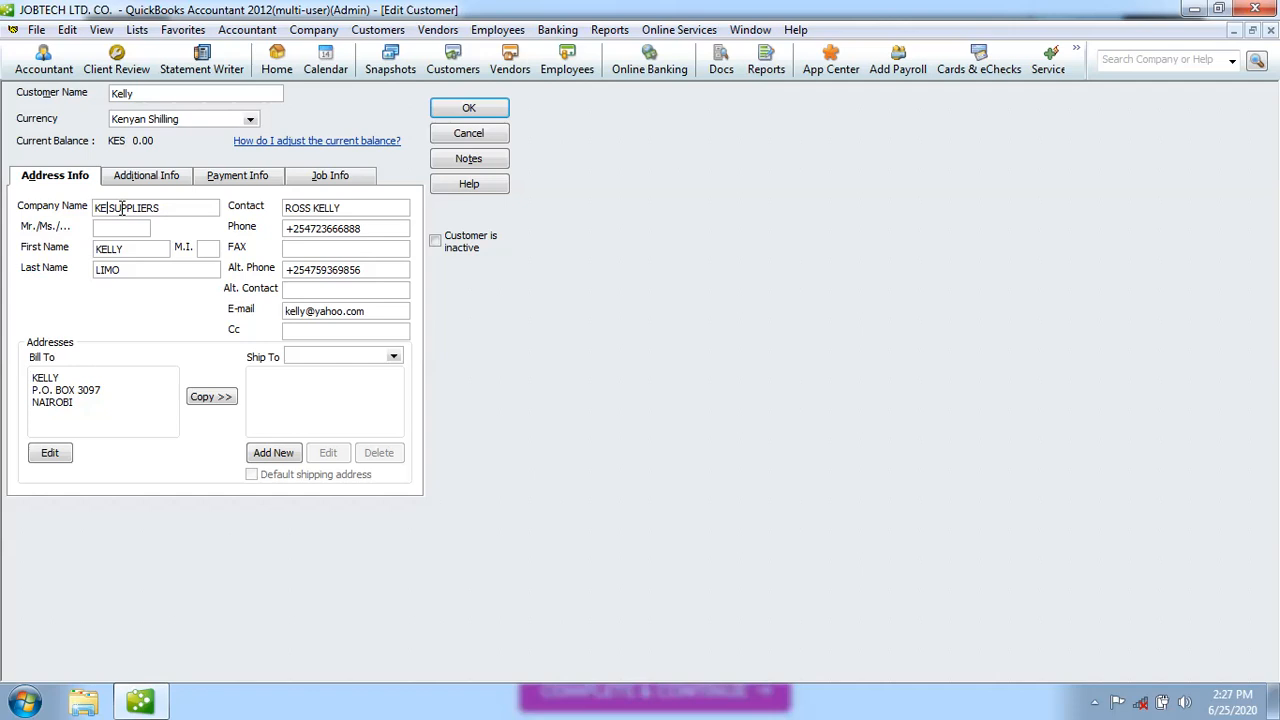
pyautogui.press('BackSpace')
pyautogui.write('elly')
pyautogui.press('BackSpace')
pyautogui.press('BackSpace')
pyautogui.press('BackSpace')
pyautogui.press('BackSpace')
pyautogui.press('BackSpace')
pyautogui.press('BackSpace')
pyautogui.press('BackSpace')
pyautogui.write('upplier')
pyautogui.write('s')
pyautogui.write('Mr')
pyautogui.click(127, 249)
pyautogui.press('BackSpace')
pyautogui.press('BackSpace')
pyautogui.press('BackSpace')
pyautogui.press('BackSpace')
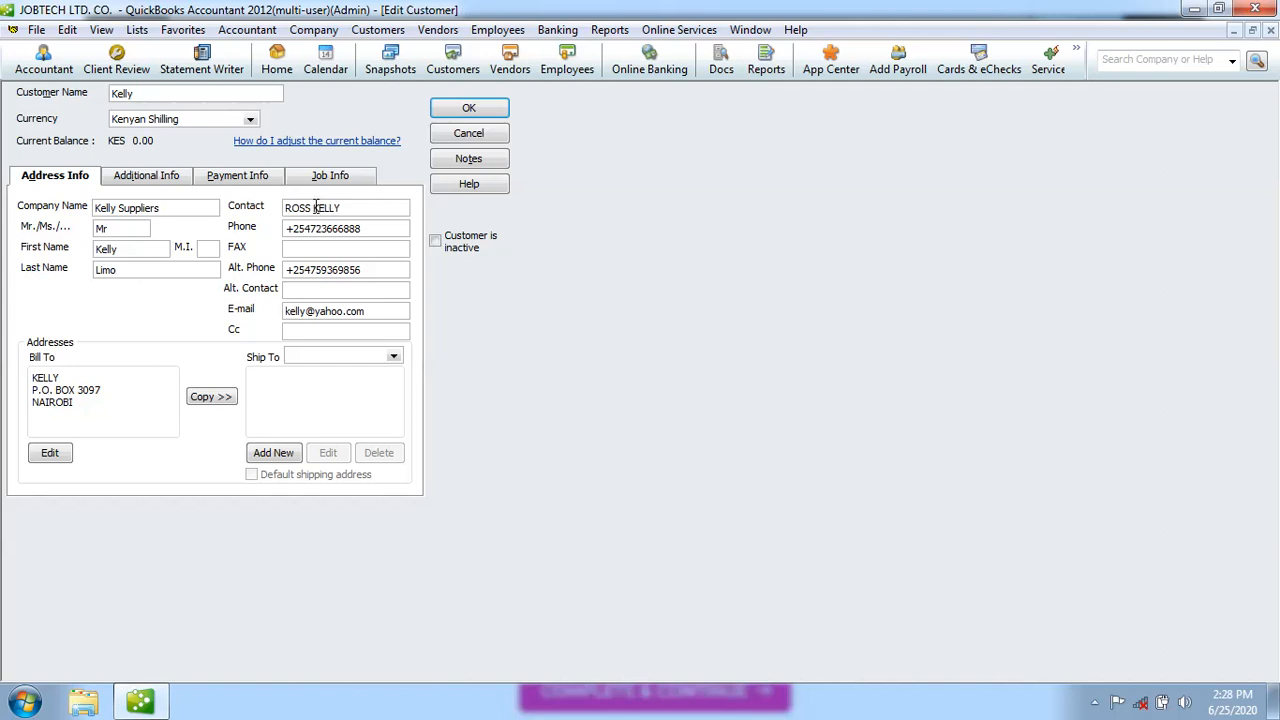
pyautogui.click(315, 207)
pyautogui.press('BackSpace')
pyautogui.press('BackSpace')
pyautogui.press('BackSpace')
pyautogui.press('BackSpace')
pyautogui.press('BackSpace')
pyautogui.press('BackSpace')
pyautogui.press('BackSpace')
pyautogui.press('BackSpace')
pyautogui.press('BackSpace')
# Rewrite the Bill To lines as 'Kelly Suppliers' and 'Nairobi'
pyautogui.press('BackSpace')
pyautogui.press('BackSpace')
pyautogui.press('BackSpace')
pyautogui.press('BackSpace')
pyautogui.write('elly')
pyautogui.press('BackSpace')
pyautogui.press('BackSpace')
pyautogui.press('BackSpace')
pyautogui.press('BackSpace')
pyautogui.press('BackSpace')
pyautogui.write('Kelly Suppliers')
pyautogui.press('Return')
pyautogui.press('BackSpace')
pyautogui.press('BackSpace')
pyautogui.press('BackSpace')
pyautogui.press('BackSpace')
pyautogui.press('BackSpace')
pyautogui.press('BackSpace')
pyautogui.press('BackSpace')
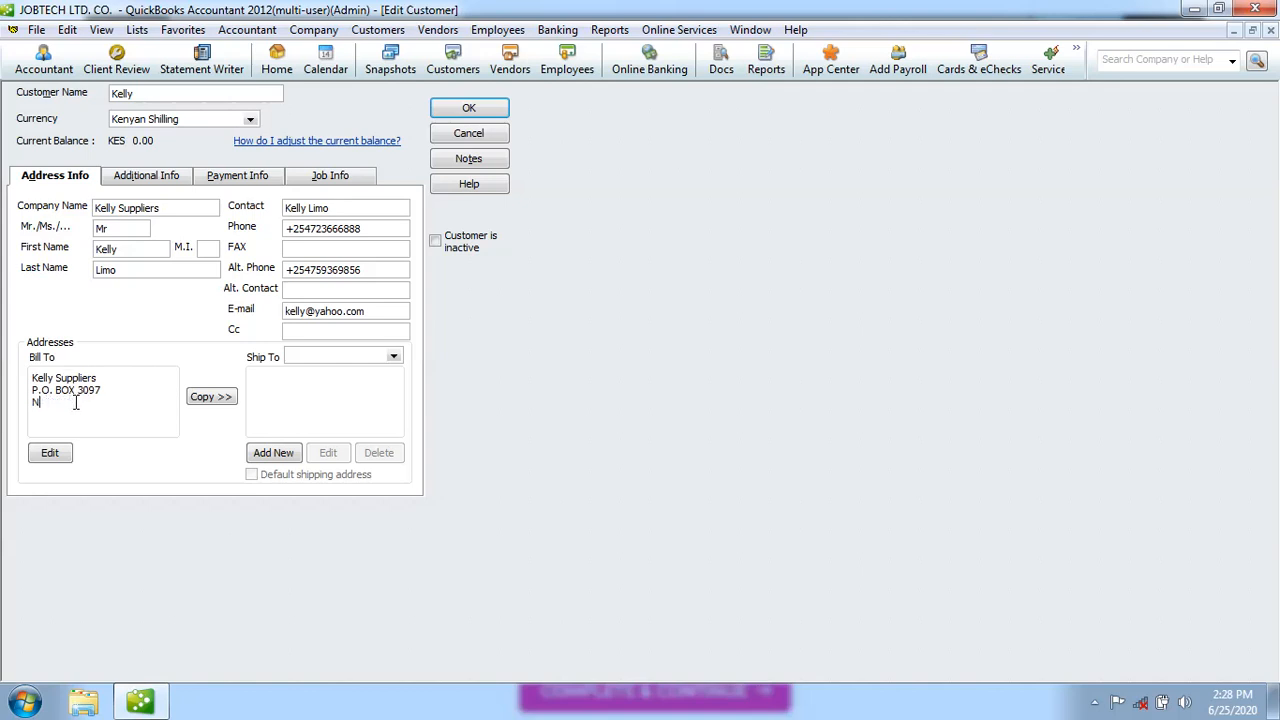
pyautogui.write('airobi')
pyautogui.click(172, 95)
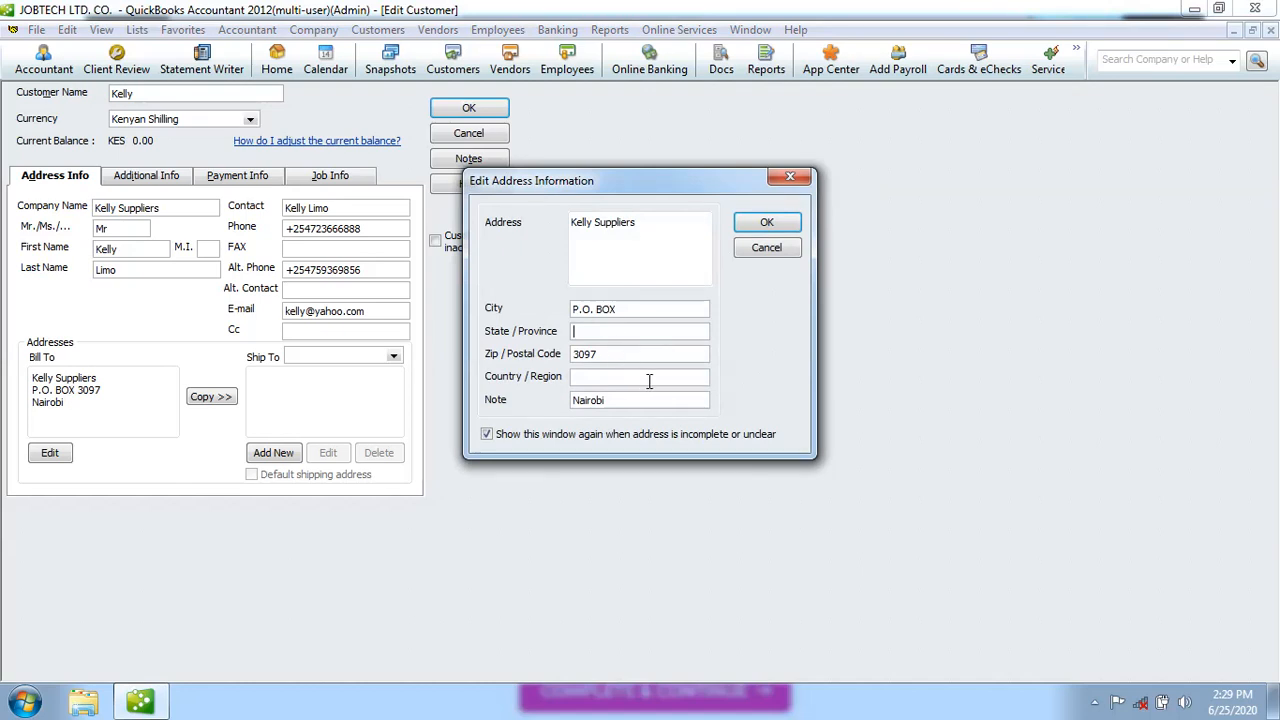
pyautogui.click(766, 222)
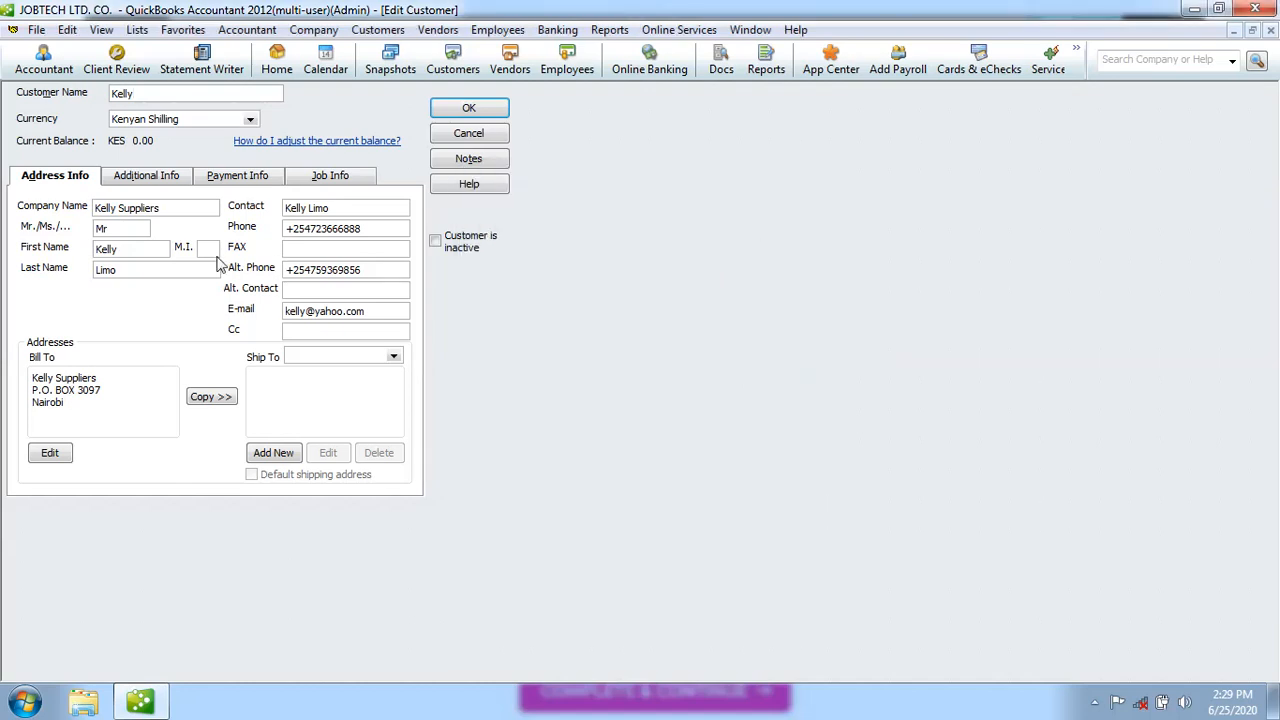
pyautogui.doubleClick(159, 94)
pyautogui.write('Limo')
pyautogui.press('BackSpace')
pyautogui.press('BackSpace')
pyautogui.press('BackSpace')
pyautogui.press('BackSpace')
pyautogui.click(490, 111)
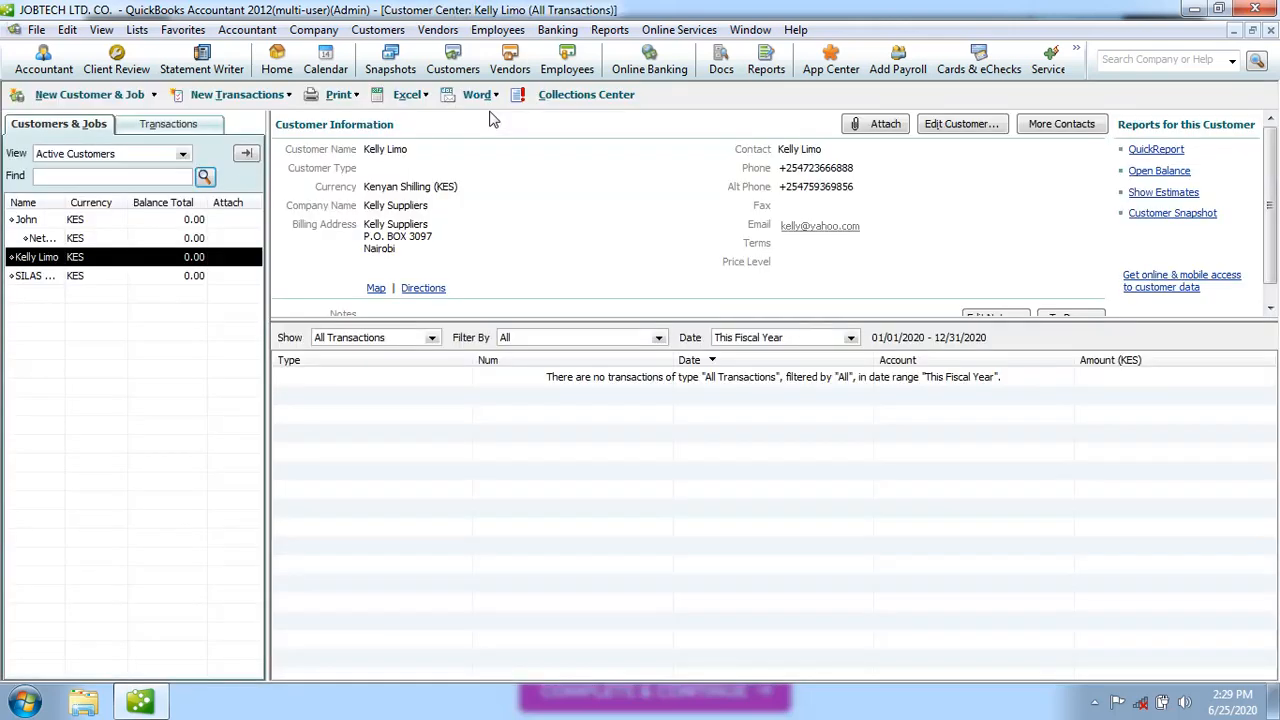
pyautogui.click(33, 221)
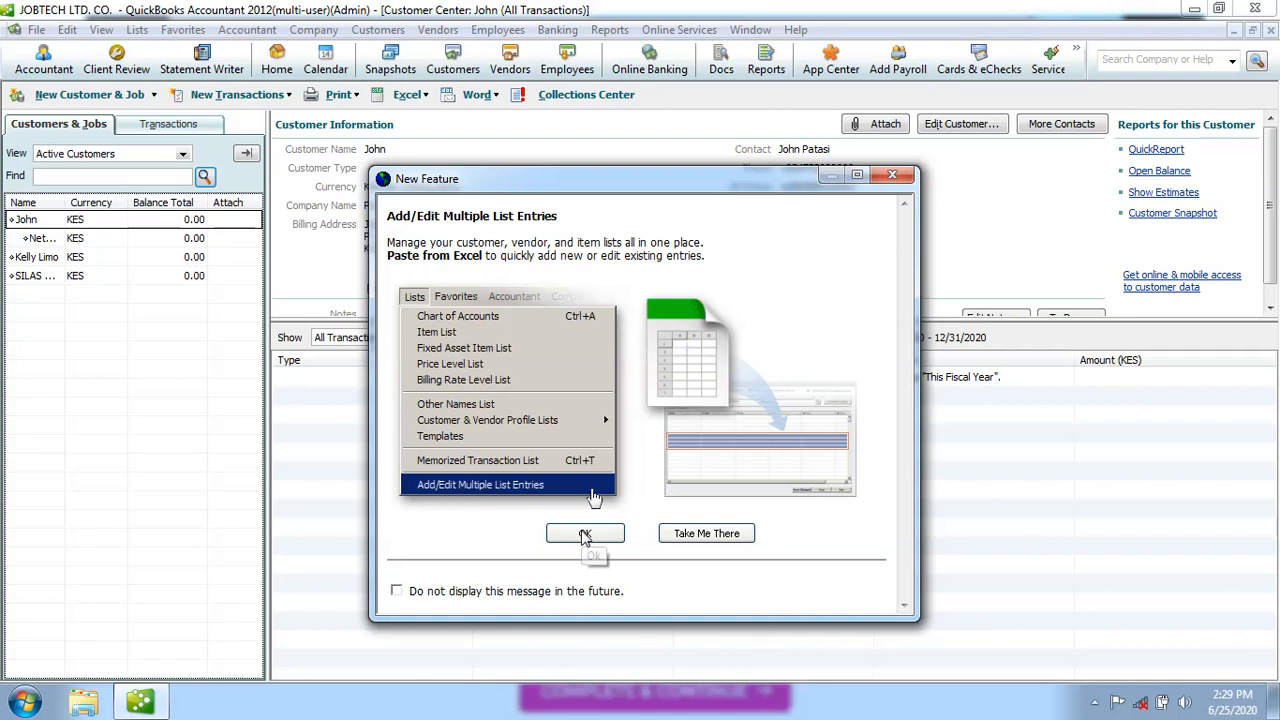
pyautogui.click(588, 534)
pyautogui.click(157, 94)
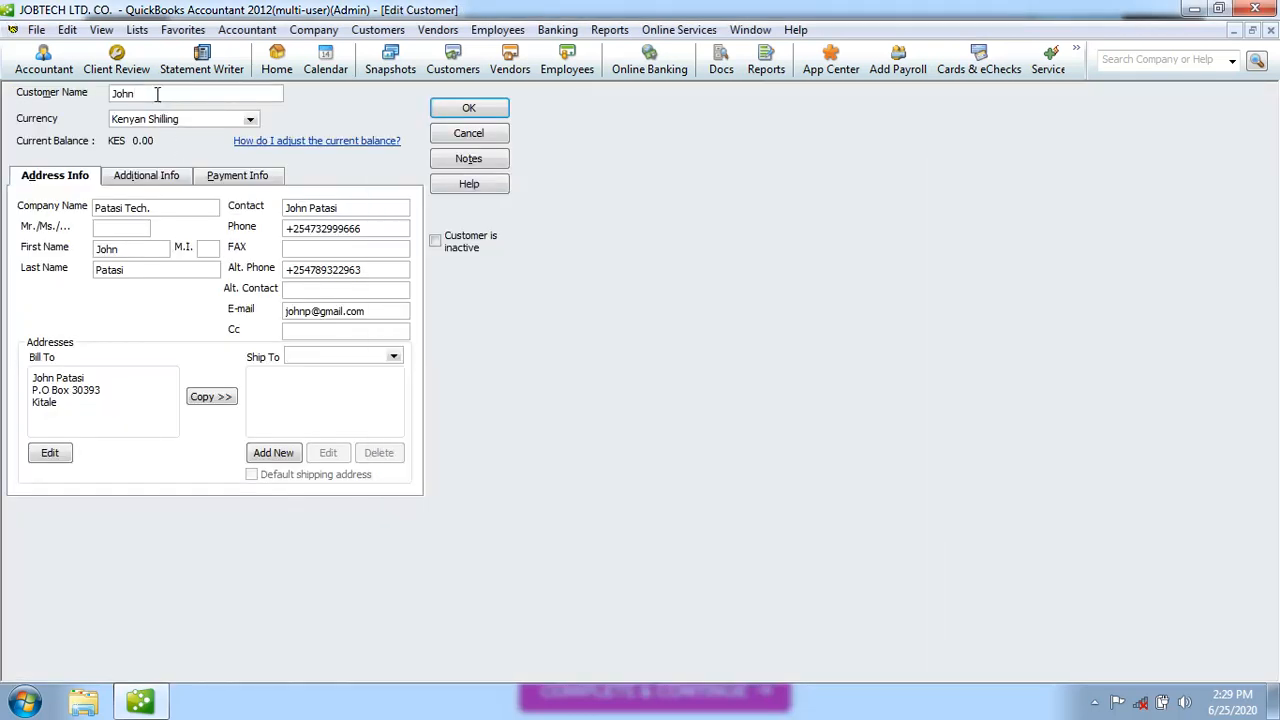
pyautogui.write('Patasi')
pyautogui.click(469, 108)
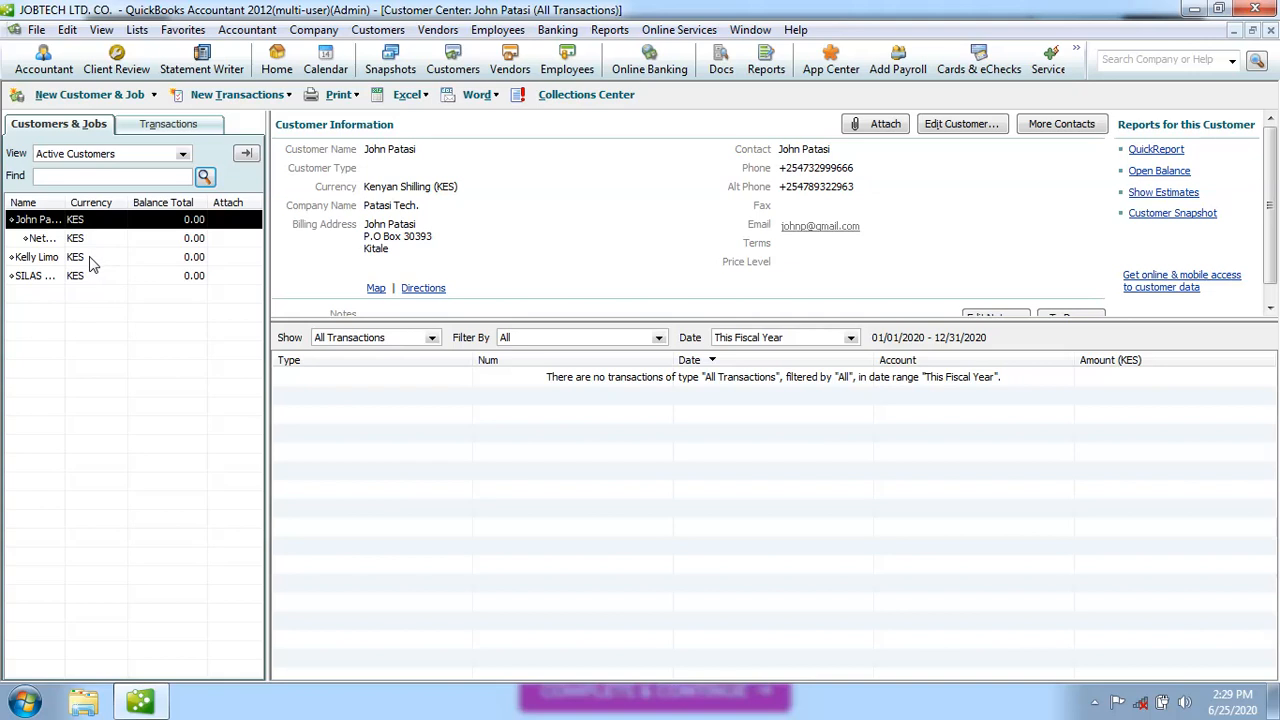
pyautogui.click(90, 262)
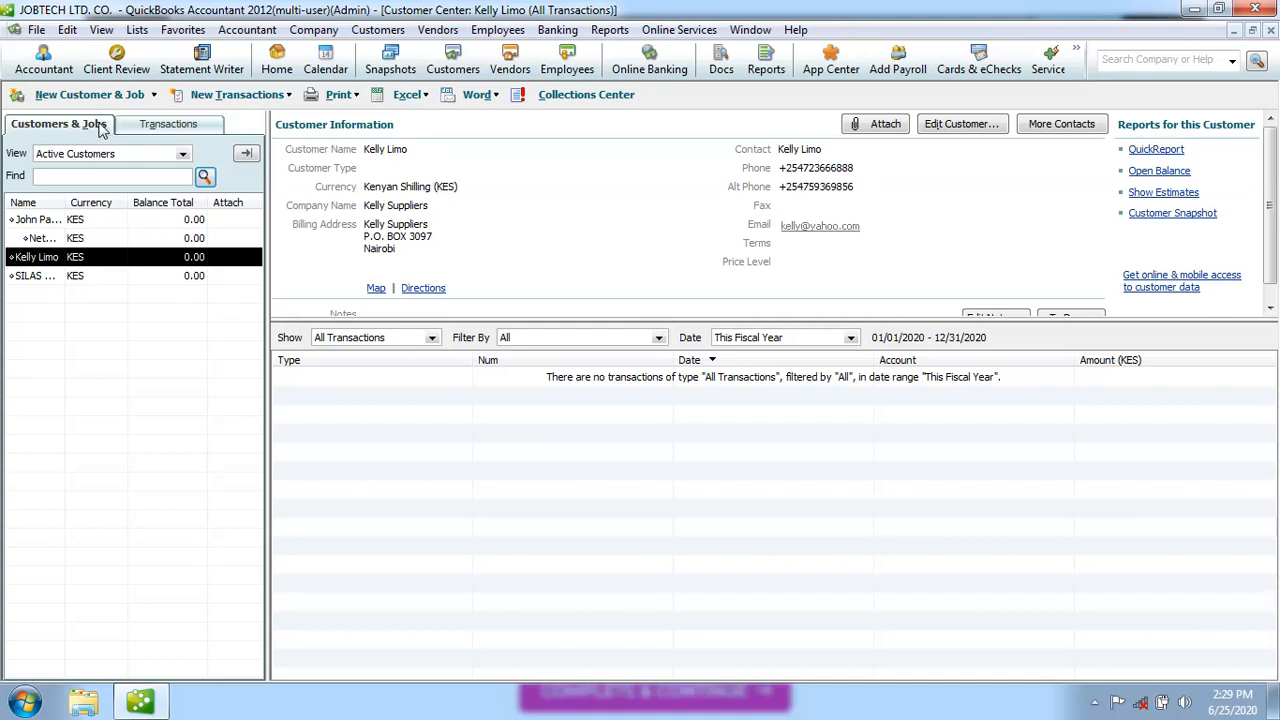
# Add and save a job named 'Wifi Installation' under Kelly Suppliers
pyautogui.click(154, 95)
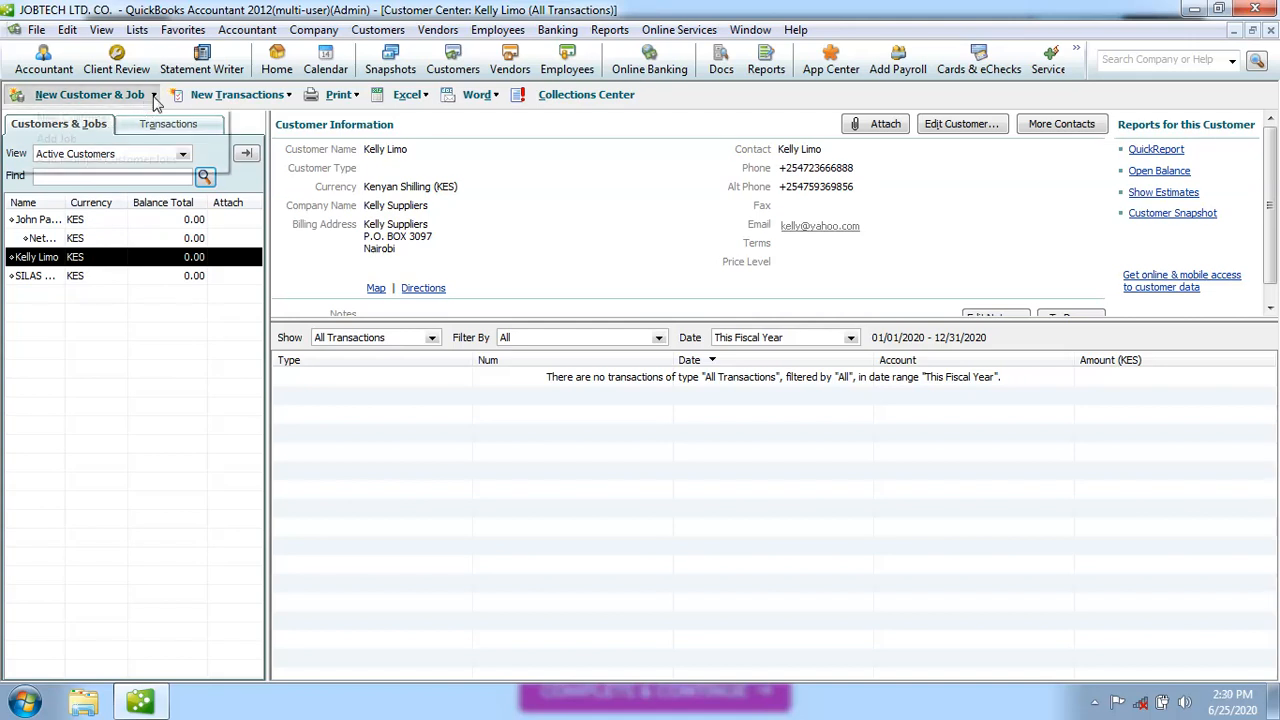
pyautogui.click(106, 159)
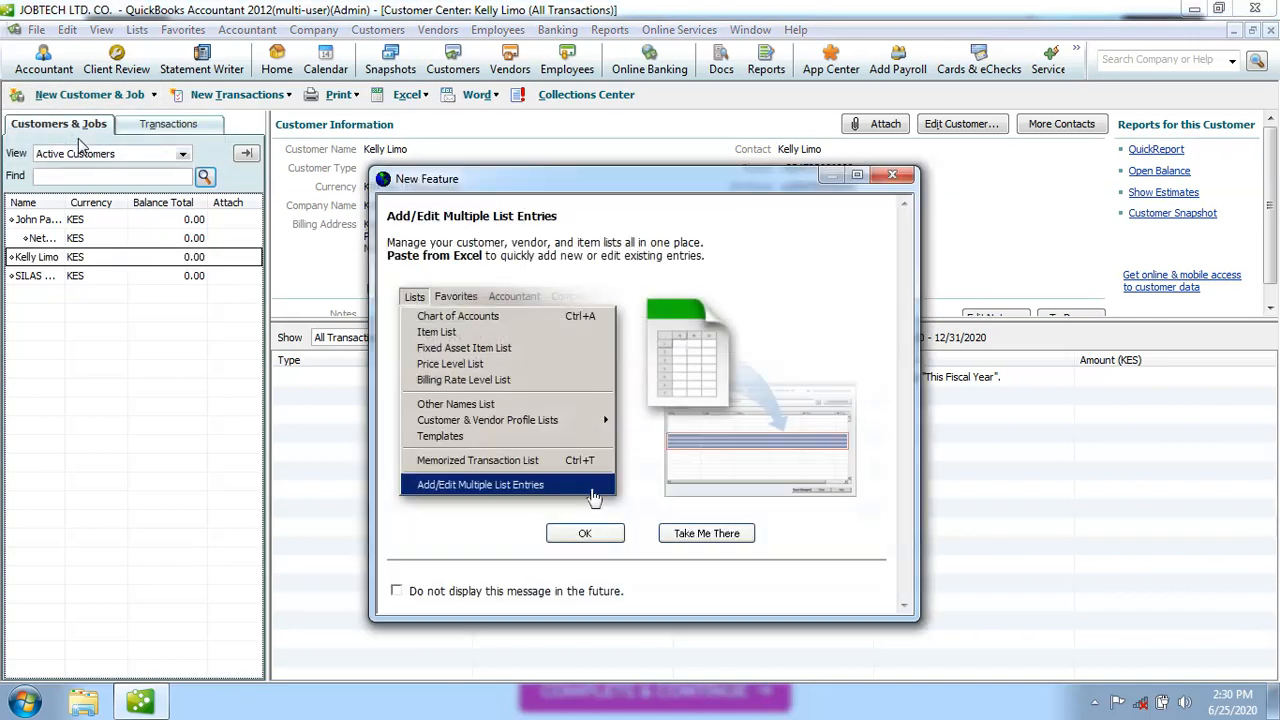
pyautogui.click(585, 533)
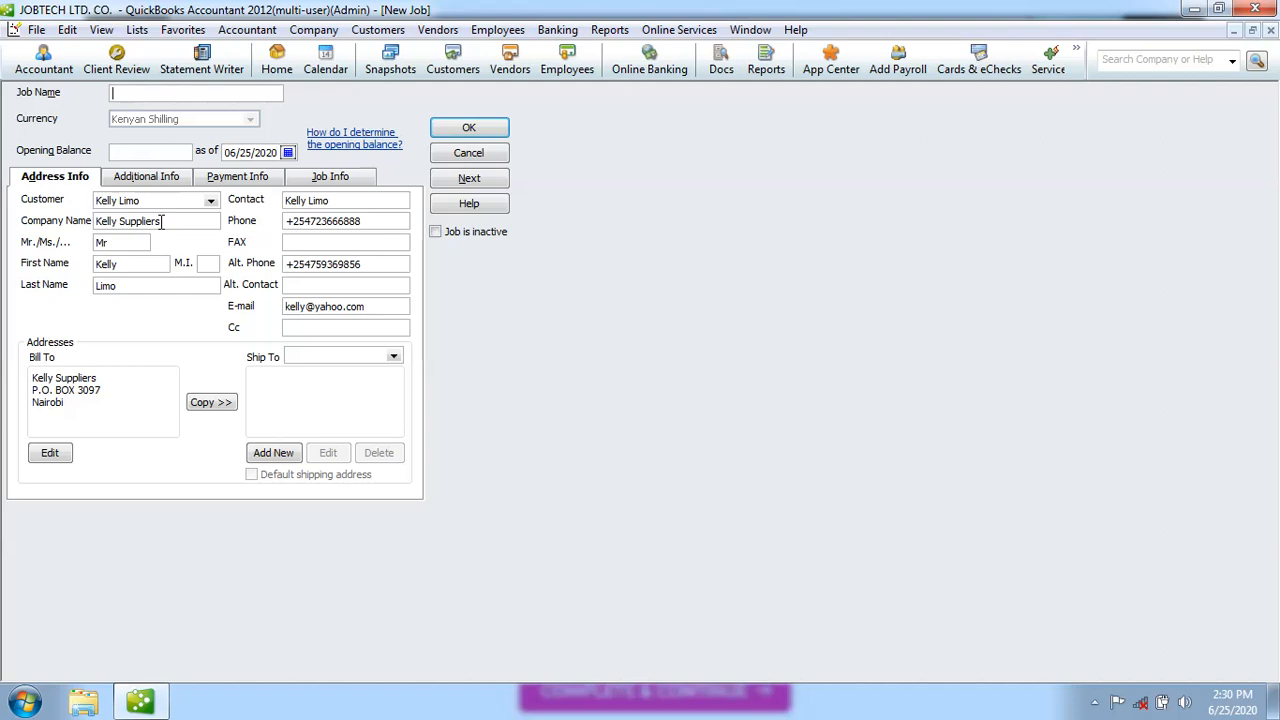
pyautogui.click(122, 391)
pyautogui.write('Wifi Installation')
pyautogui.click(474, 132)
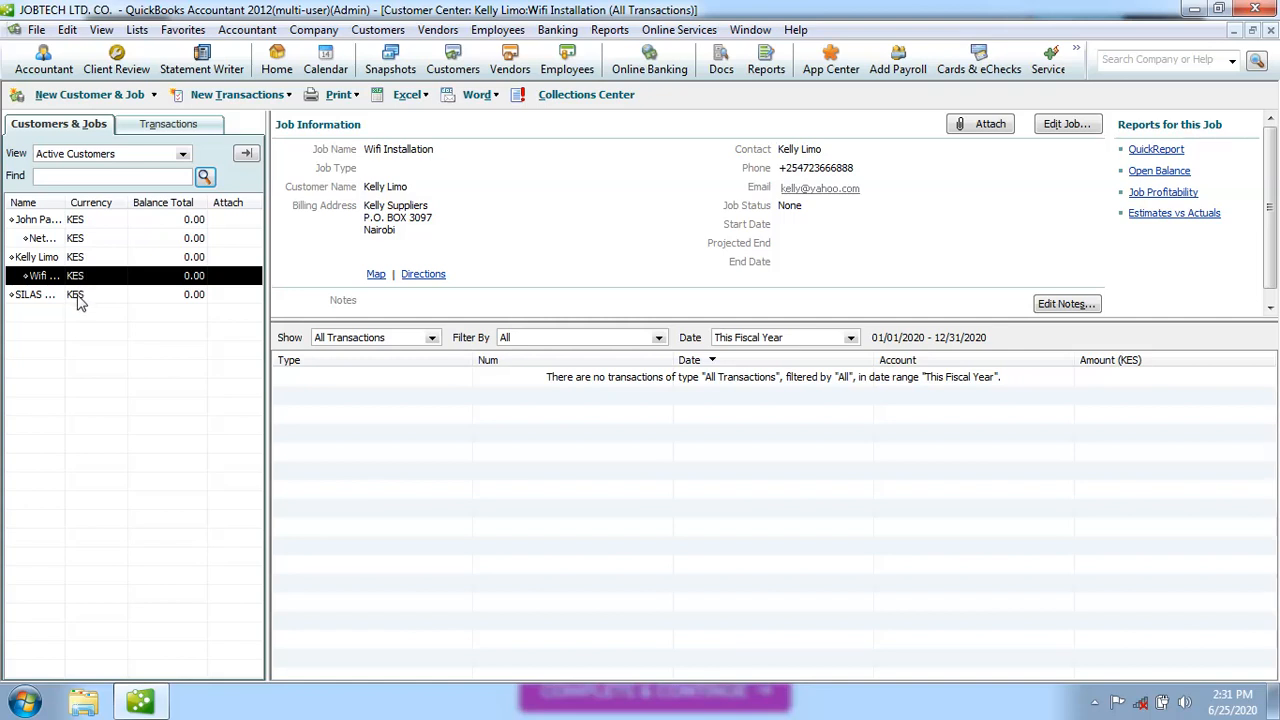
pyautogui.click(80, 304)
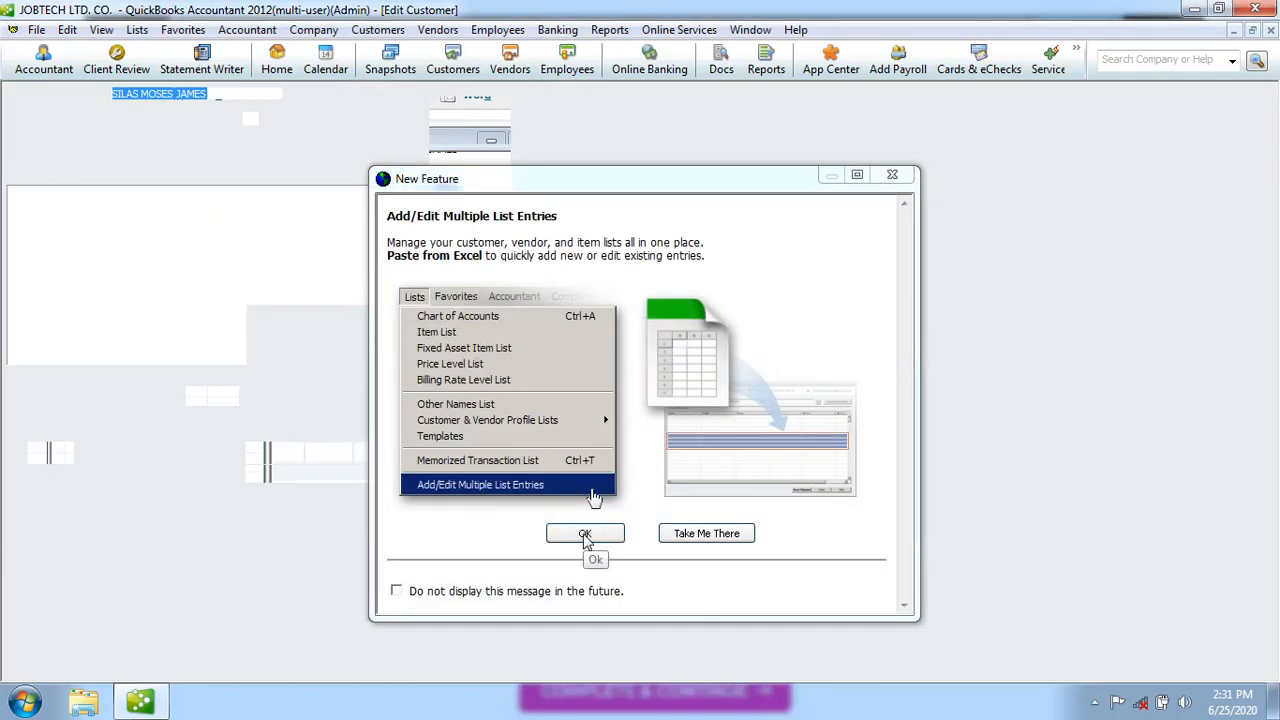
pyautogui.click(585, 535)
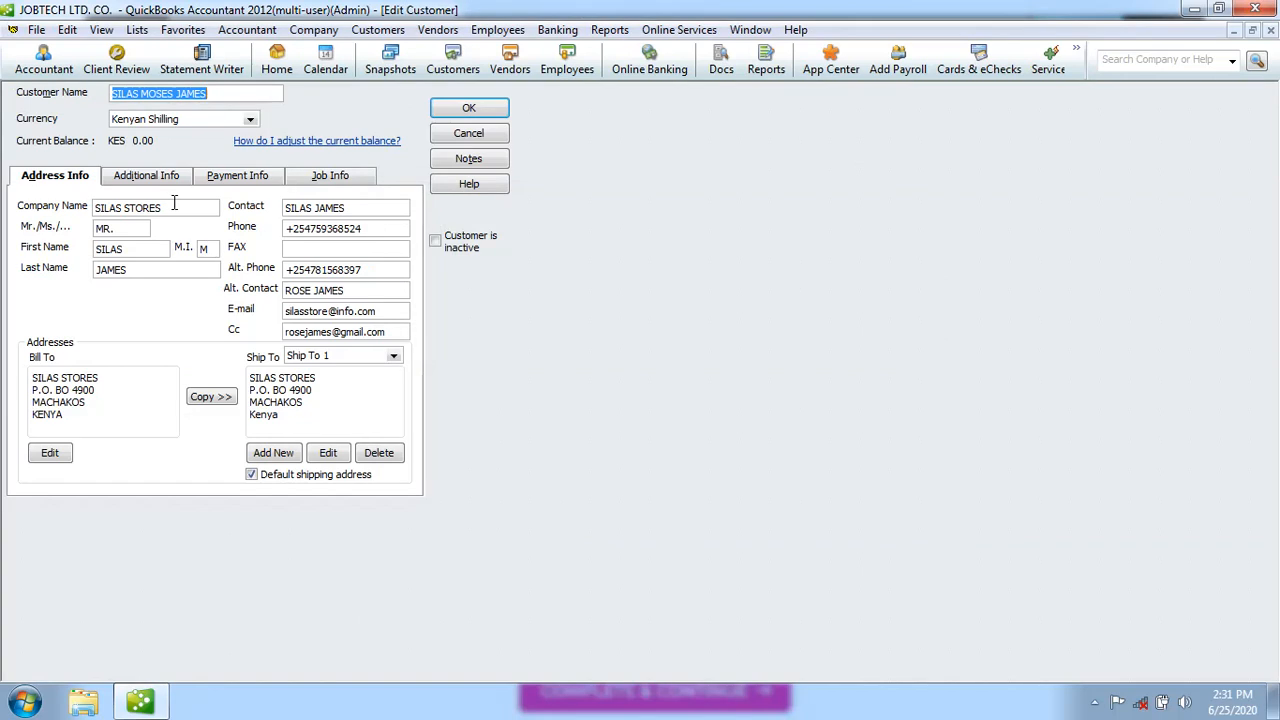
pyautogui.click(139, 93)
pyautogui.press('BackSpace')
pyautogui.press('BackSpace')
pyautogui.press('BackSpace')
pyautogui.press('BackSpace')
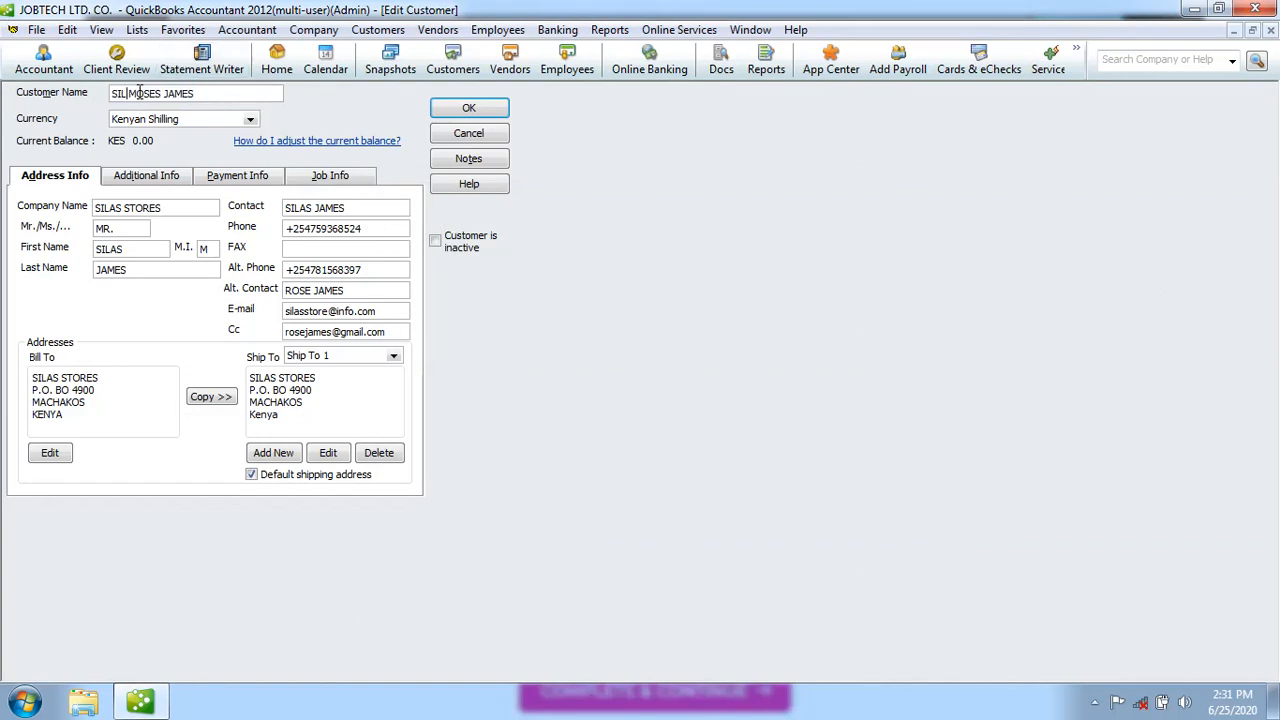
pyautogui.press('BackSpace')
pyautogui.click(166, 93)
pyautogui.press('BackSpace')
pyautogui.press('BackSpace')
pyautogui.press('BackSpace')
pyautogui.press('BackSpace')
pyautogui.click(198, 93)
pyautogui.press('BackSpace')
pyautogui.press('BackSpace')
pyautogui.press('BackSpace')
pyautogui.press('BackSpace')
pyautogui.press('BackSpace')
pyautogui.press('BackSpace')
pyautogui.press('BackSpace')
pyautogui.press('BackSpace')
pyautogui.press('BackSpace')
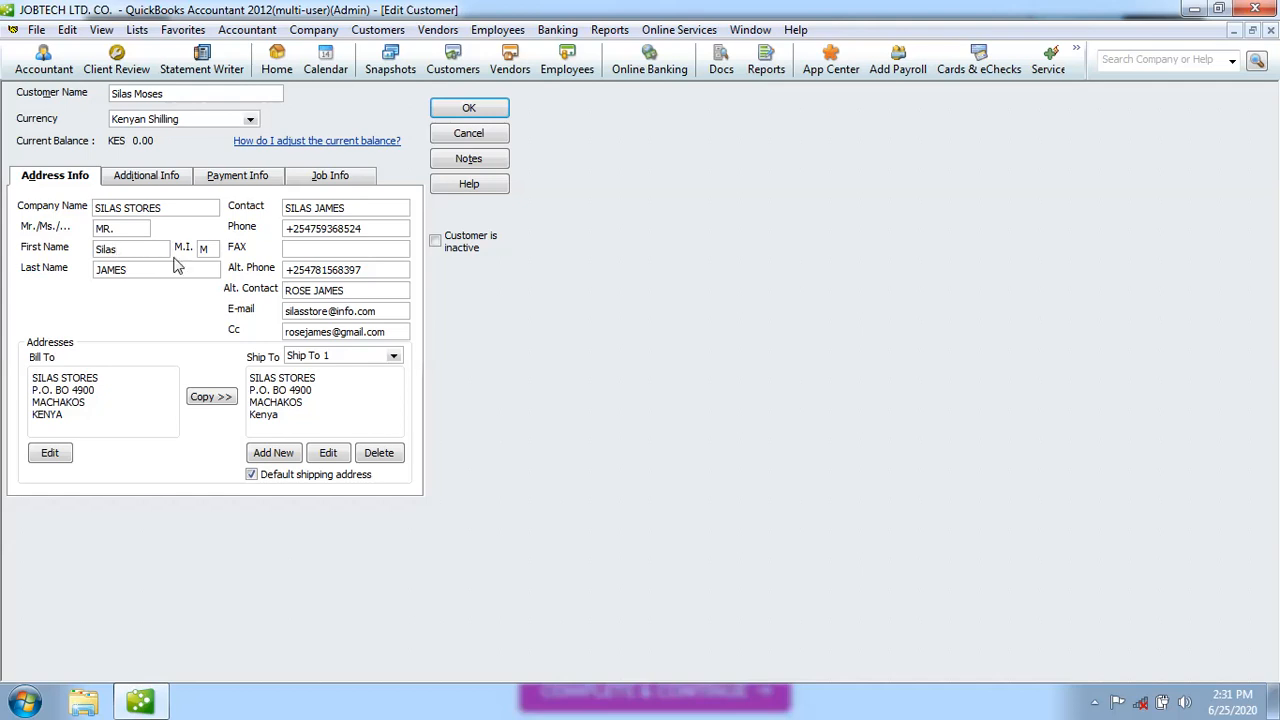
pyautogui.click(130, 271)
pyautogui.press('BackSpace')
pyautogui.press('BackSpace')
pyautogui.press('BackSpace')
pyautogui.click(349, 208)
pyautogui.press('BackSpace')
pyautogui.press('BackSpace')
pyautogui.press('BackSpace')
pyautogui.press('BackSpace')
pyautogui.press('BackSpace')
pyautogui.press('BackSpace')
pyautogui.press('BackSpace')
pyautogui.press('BackSpace')
pyautogui.press('BackSpace')
pyautogui.press('BackSpace')
pyautogui.click(314, 208)
pyautogui.press('BackSpace')
pyautogui.write('M')
# Rewrite the Bill To address as Silas Stores, P.O. Box, Machakos, Kenya
pyautogui.click(102, 377)
pyautogui.press('BackSpace')
pyautogui.press('BackSpace')
pyautogui.press('BackSpace')
pyautogui.press('BackSpace')
pyautogui.press('BackSpace')
pyautogui.press('BackSpace')
pyautogui.press('BackSpace')
pyautogui.press('BackSpace')
pyautogui.press('BackSpace')
pyautogui.press('BackSpace')
pyautogui.press('BackSpace')
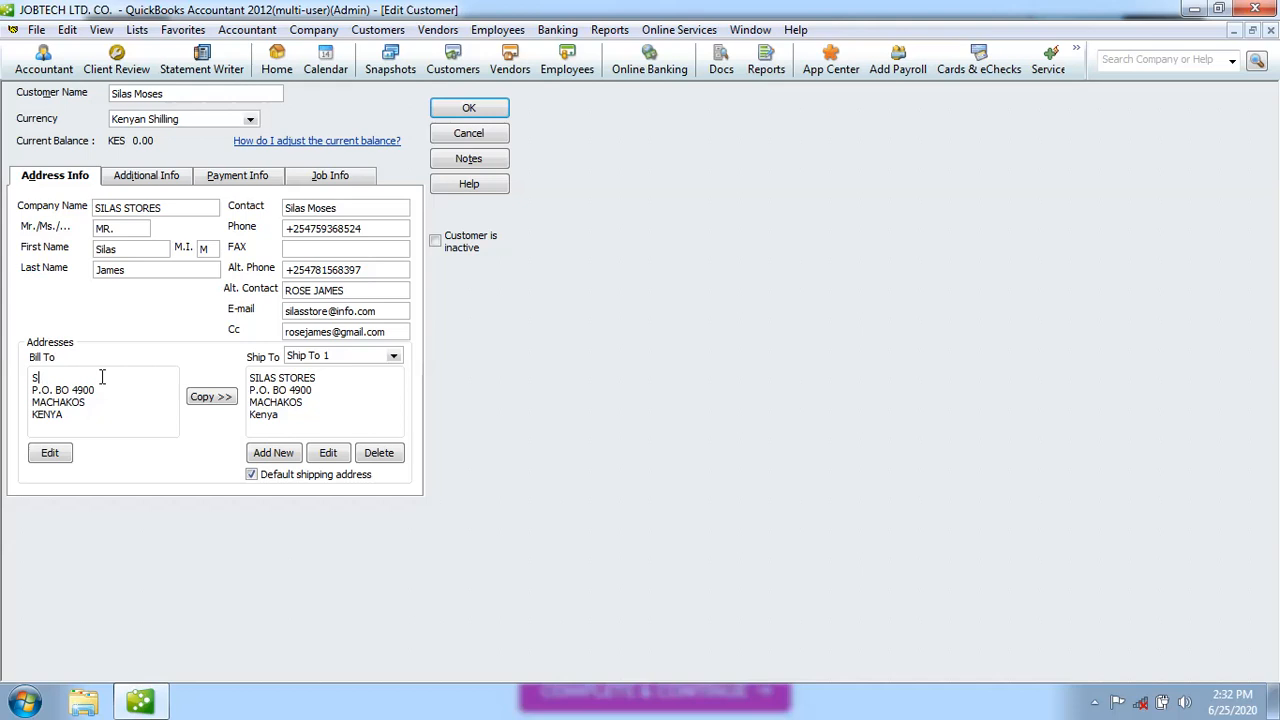
pyautogui.write('ilas Stores')
pyautogui.click(48, 390)
pyautogui.write('.')
pyautogui.click(70, 390)
pyautogui.write('x')
pyautogui.click(86, 402)
pyautogui.press('BackSpace')
pyautogui.press('BackSpace')
pyautogui.press('BackSpace')
pyautogui.press('BackSpace')
pyautogui.press('BackSpace')
pyautogui.press('BackSpace')
pyautogui.press('BackSpace')
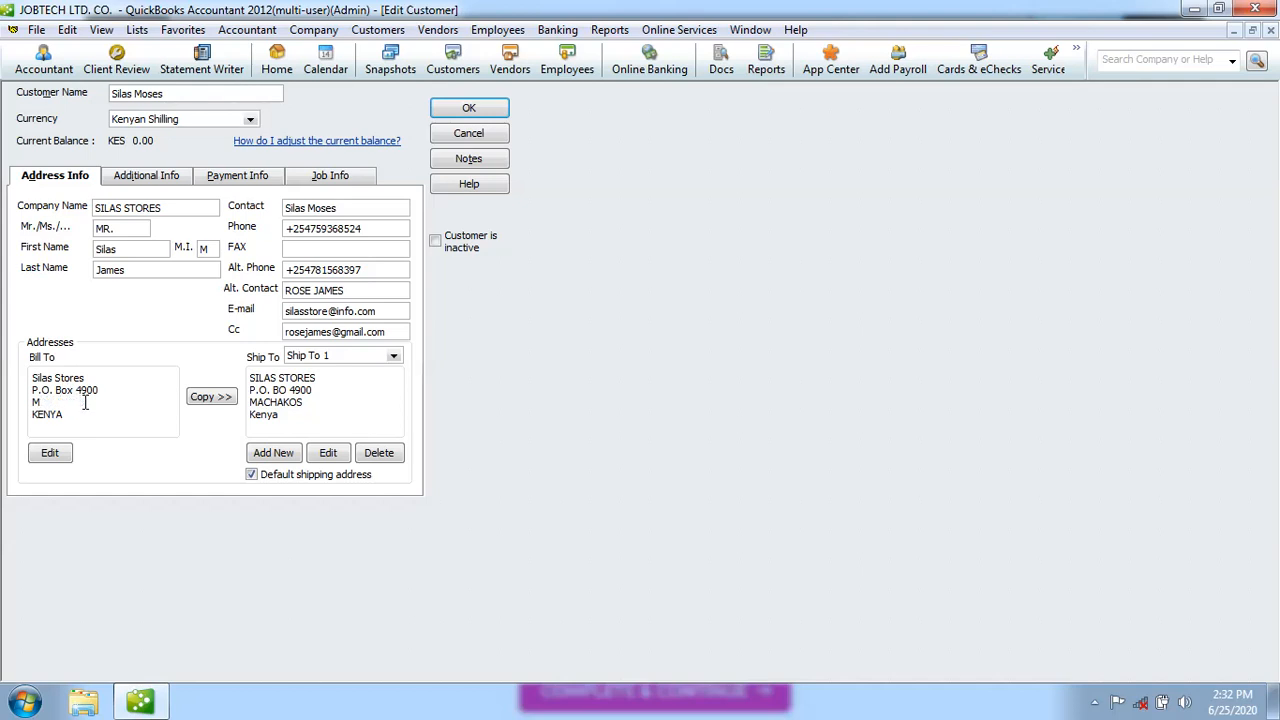
pyautogui.write('achakos')
pyautogui.press('BackSpace')
pyautogui.press('BackSpace')
pyautogui.press('BackSpace')
pyautogui.press('BackSpace')
pyautogui.write('enya')
# Clear the alternate contact, copy the billing address to Ship To, and save the customer
pyautogui.click(348, 290)
pyautogui.press('BackSpace')
pyautogui.press('BackSpace')
pyautogui.press('BackSpace')
pyautogui.press('BackSpace')
pyautogui.press('BackSpace')
pyautogui.press('BackSpace')
pyautogui.press('BackSpace')
pyautogui.press('BackSpace')
pyautogui.press('BackSpace')
pyautogui.press('BackSpace')
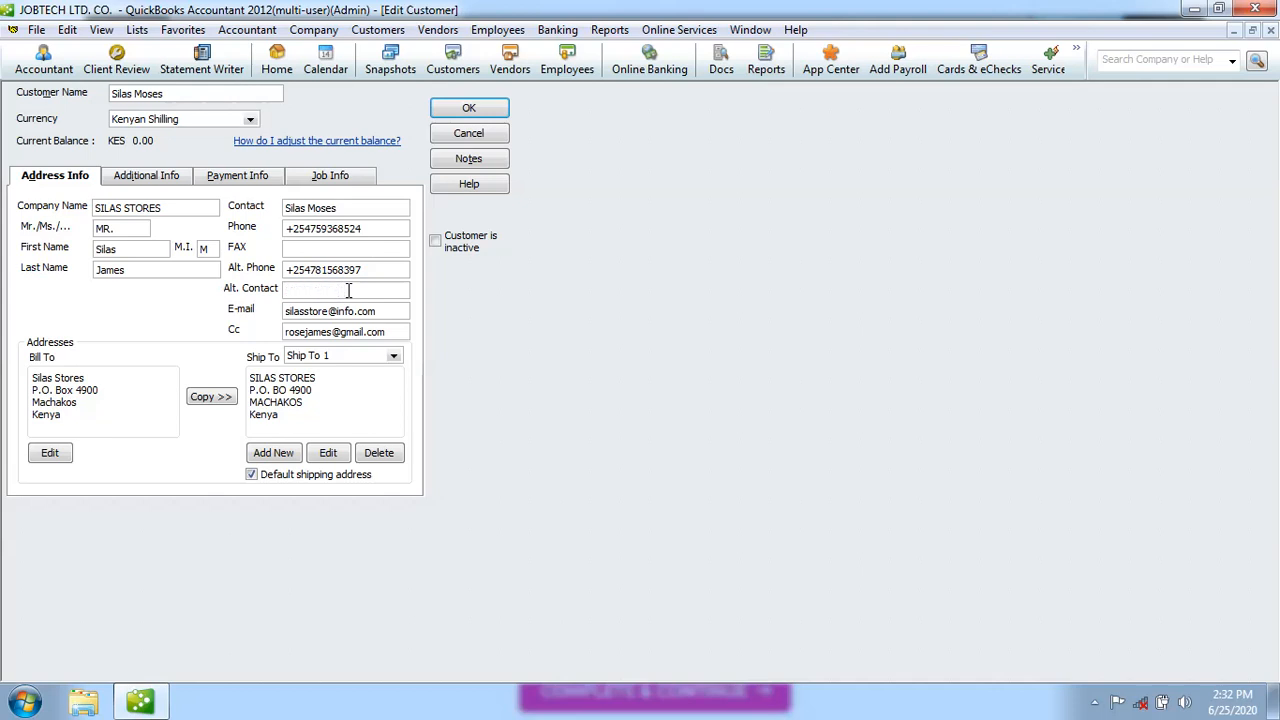
pyautogui.click(322, 379)
pyautogui.press('BackSpace')
pyautogui.press('BackSpace')
pyautogui.press('BackSpace')
pyautogui.press('BackSpace')
pyautogui.press('BackSpace')
pyautogui.press('BackSpace')
pyautogui.press('BackSpace')
pyautogui.press('BackSpace')
pyautogui.press('BackSpace')
pyautogui.press('BackSpace')
pyautogui.press('BackSpace')
pyautogui.write('i')
pyautogui.click(296, 424)
pyautogui.press('BackSpace')
pyautogui.press('BackSpace')
pyautogui.press('BackSpace')
pyautogui.press('BackSpace')
pyautogui.press('BackSpace')
pyautogui.press('BackSpace')
pyautogui.press('BackSpace')
pyautogui.press('BackSpace')
pyautogui.press('BackSpace')
pyautogui.press('BackSpace')
pyautogui.press('BackSpace')
pyautogui.press('BackSpace')
pyautogui.press('BackSpace')
pyautogui.press('BackSpace')
pyautogui.press('BackSpace')
pyautogui.press('BackSpace')
pyautogui.press('BackSpace')
pyautogui.press('BackSpace')
pyautogui.press('BackSpace')
pyautogui.press('BackSpace')
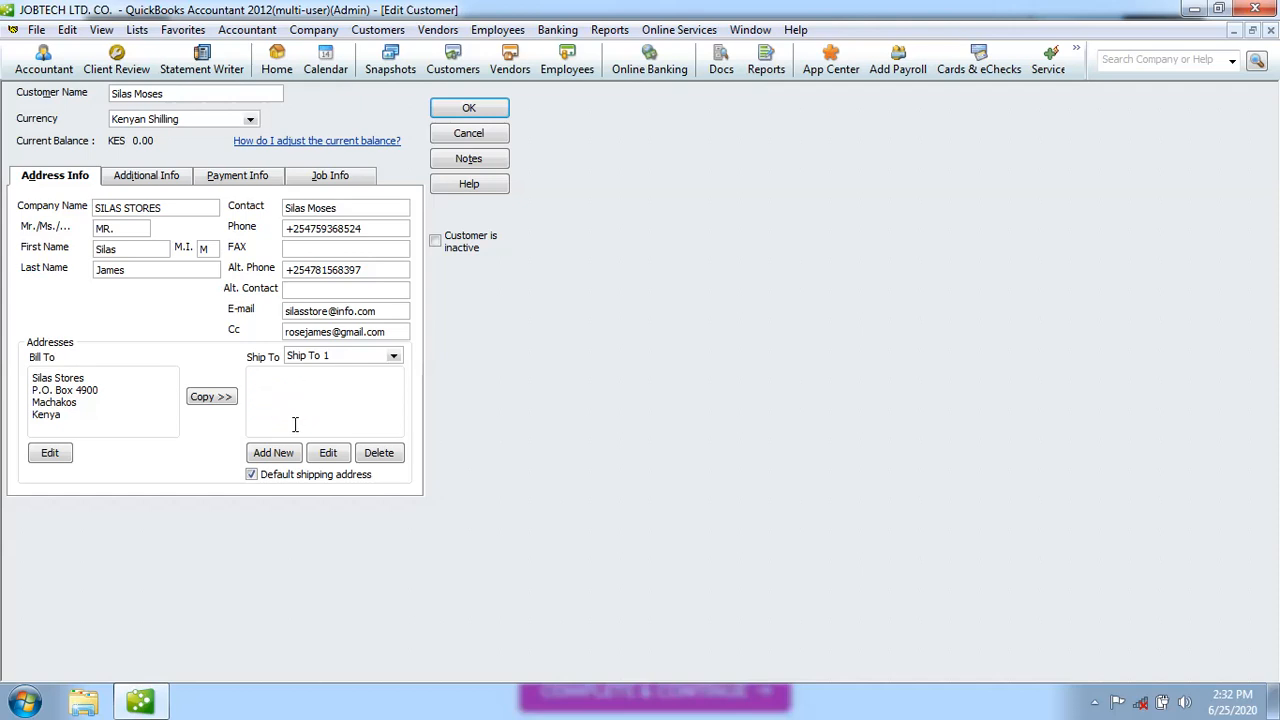
pyautogui.click(216, 404)
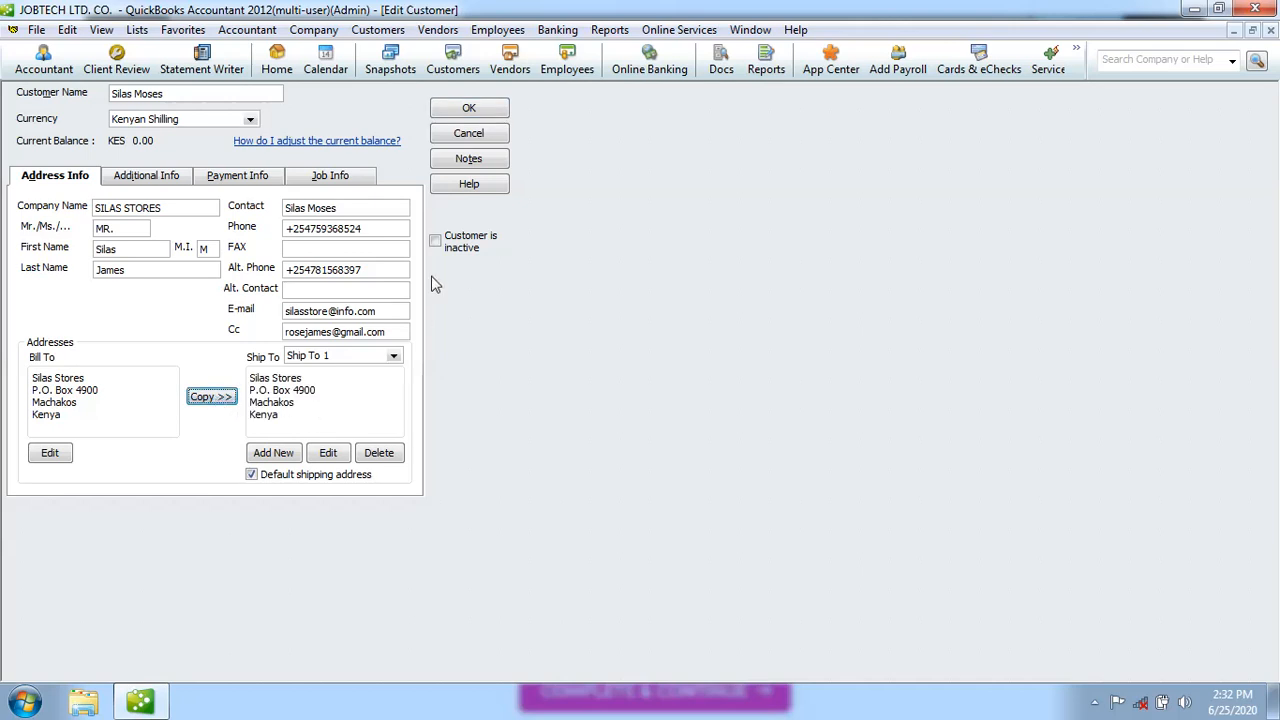
pyautogui.click(478, 108)
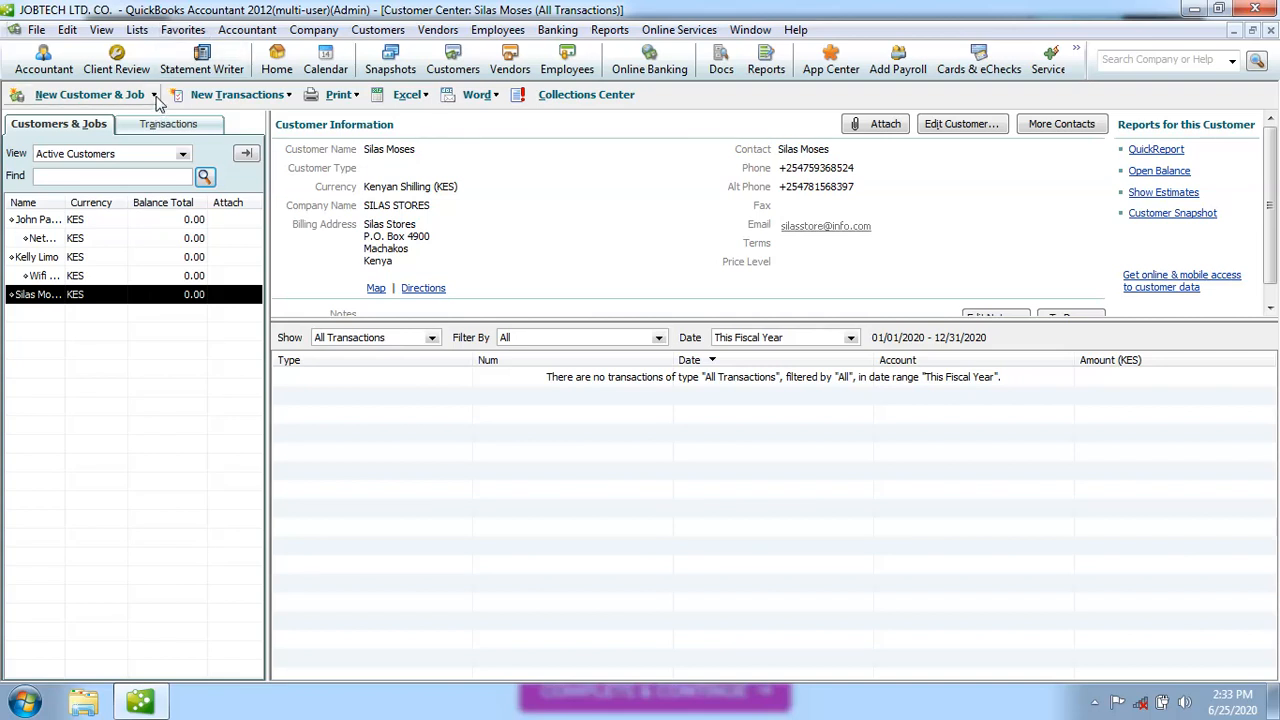
pyautogui.click(153, 95)
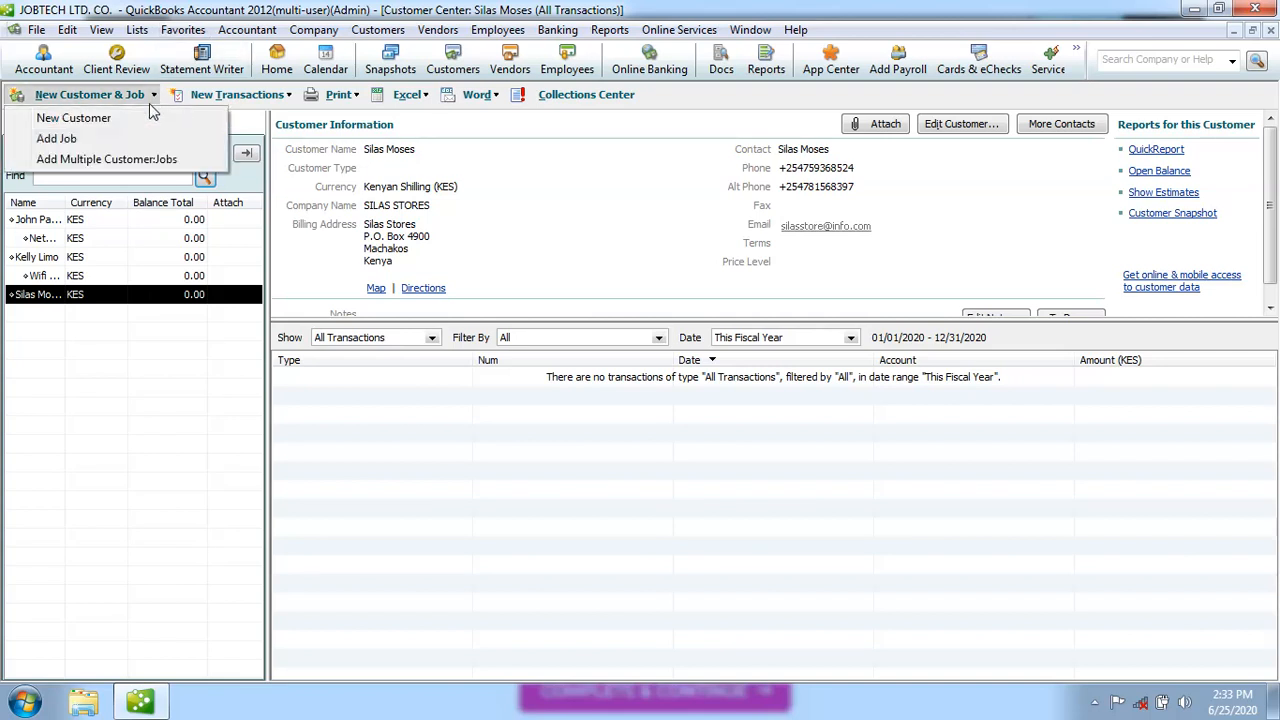
pyautogui.click(72, 159)
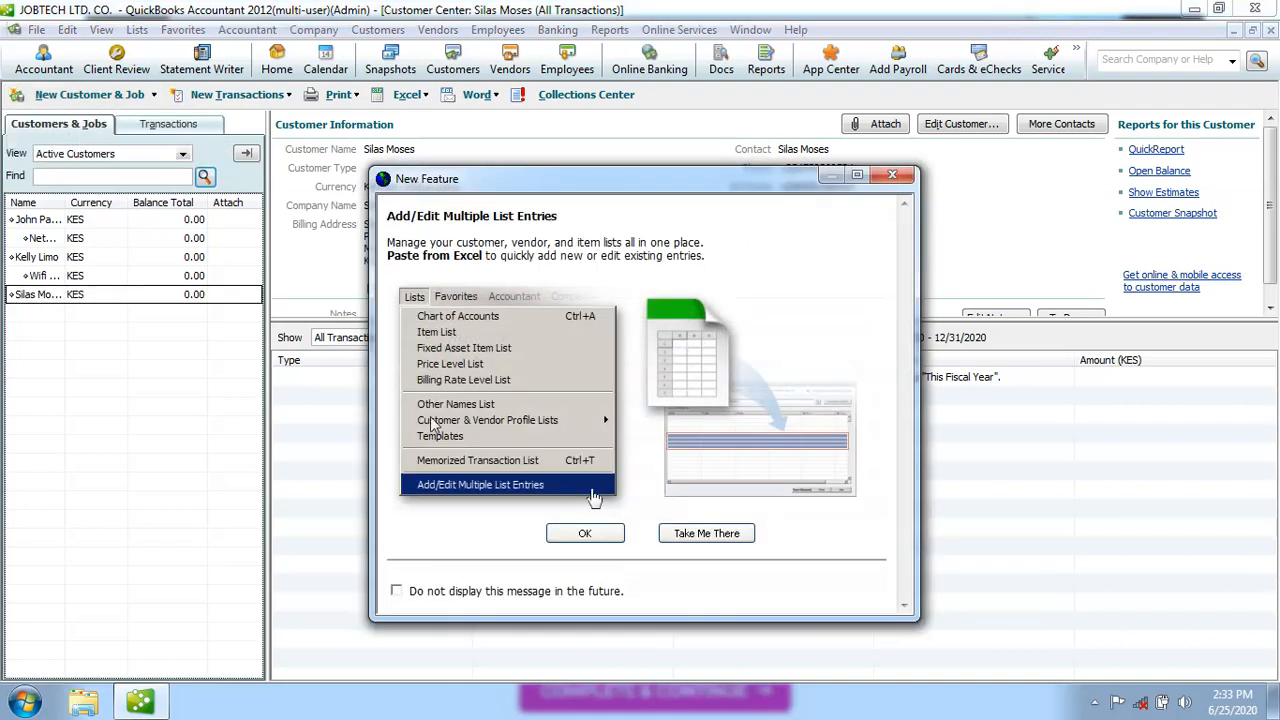
pyautogui.click(585, 533)
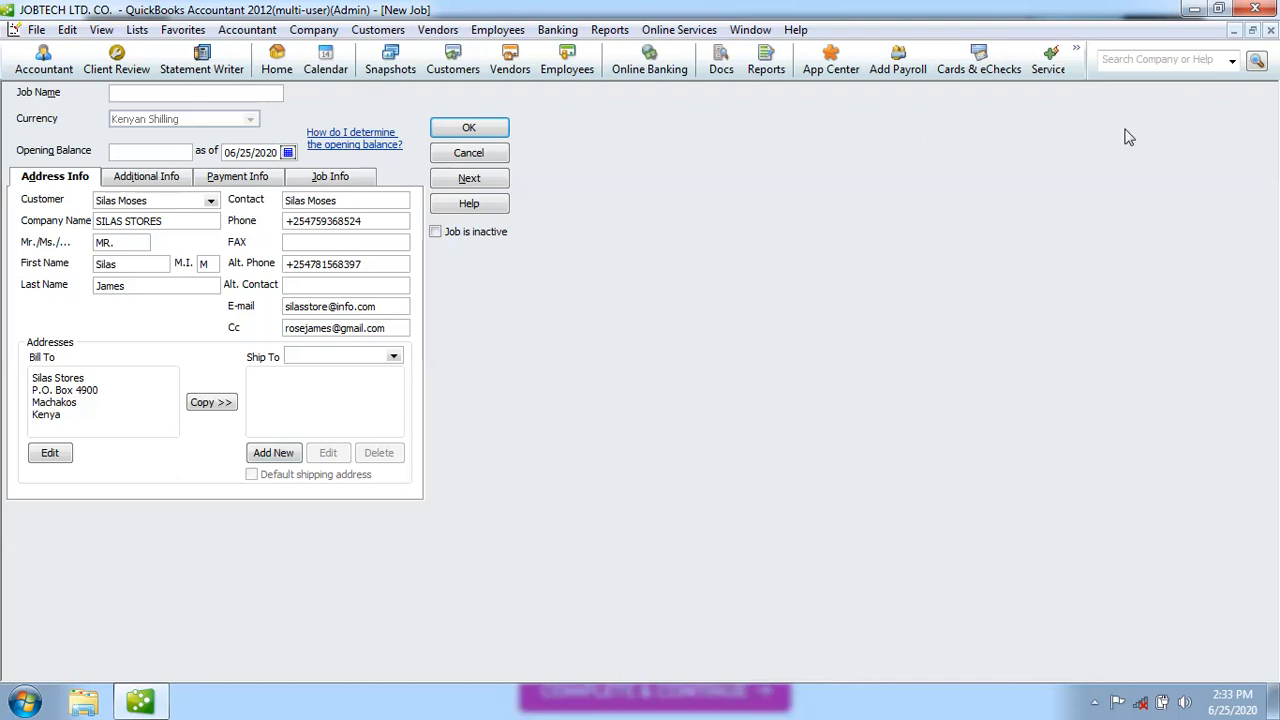
pyautogui.click(1271, 32)
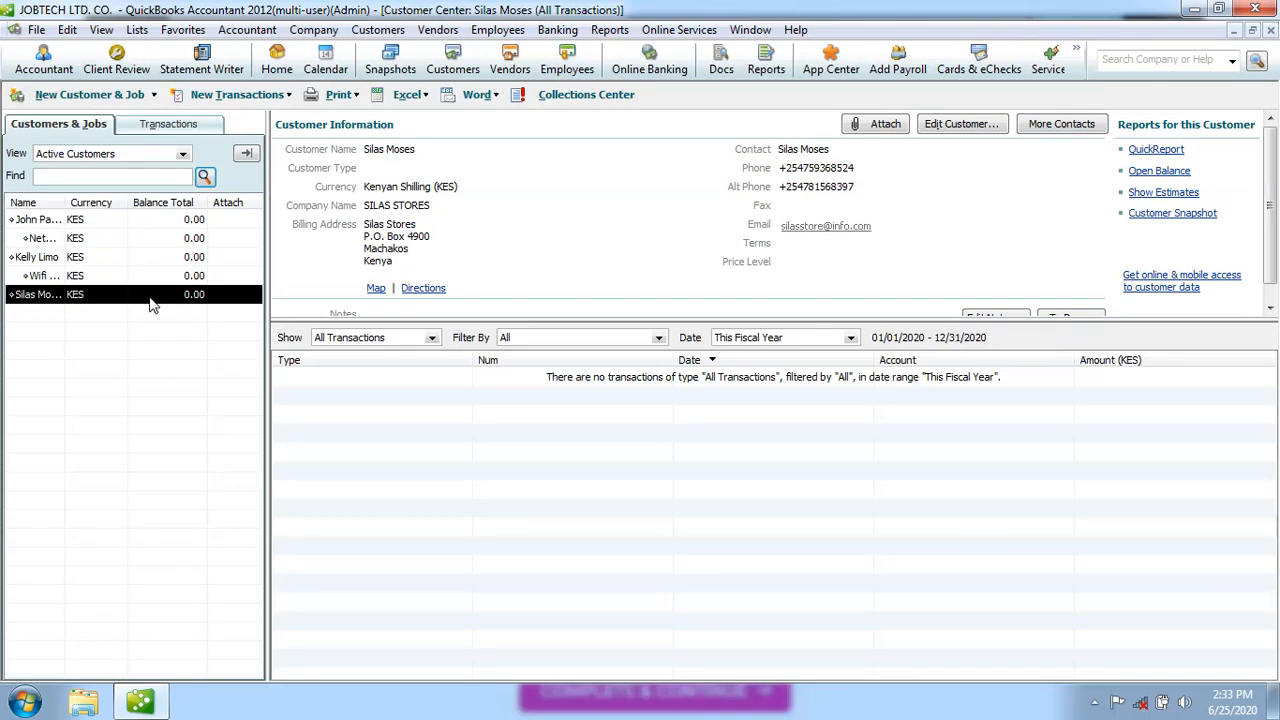
pyautogui.click(150, 98)
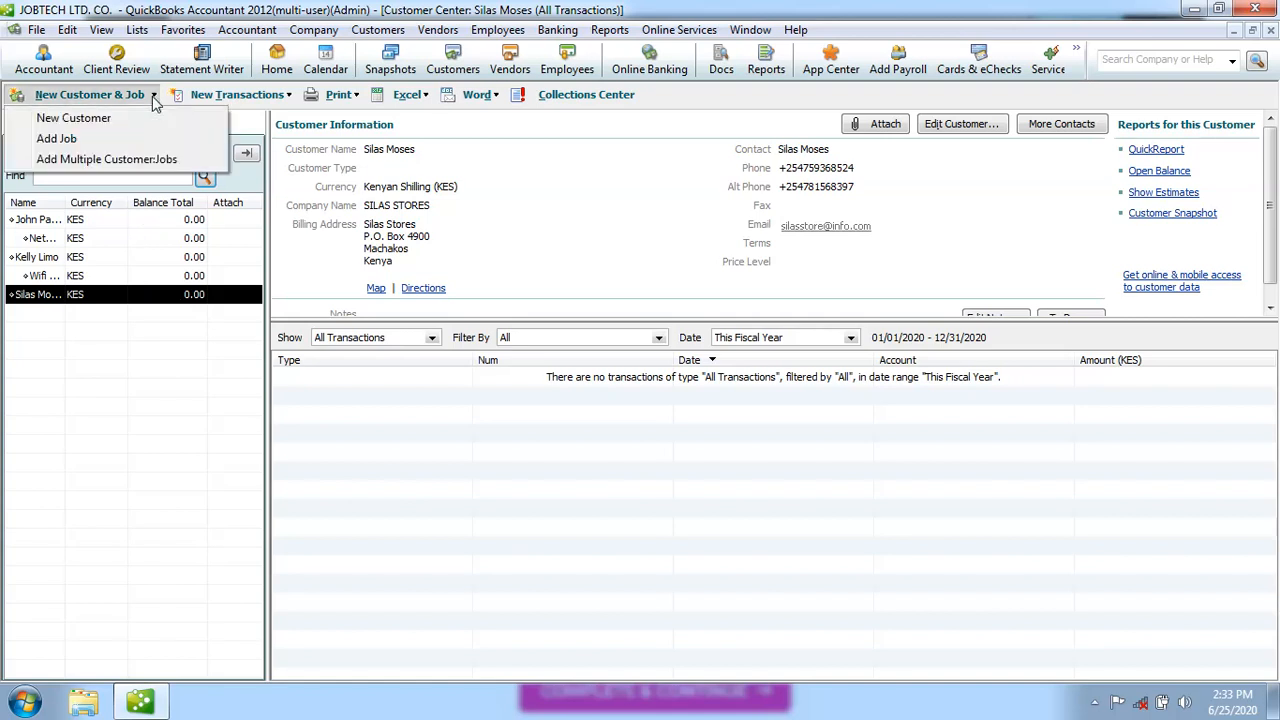
pyautogui.click(145, 163)
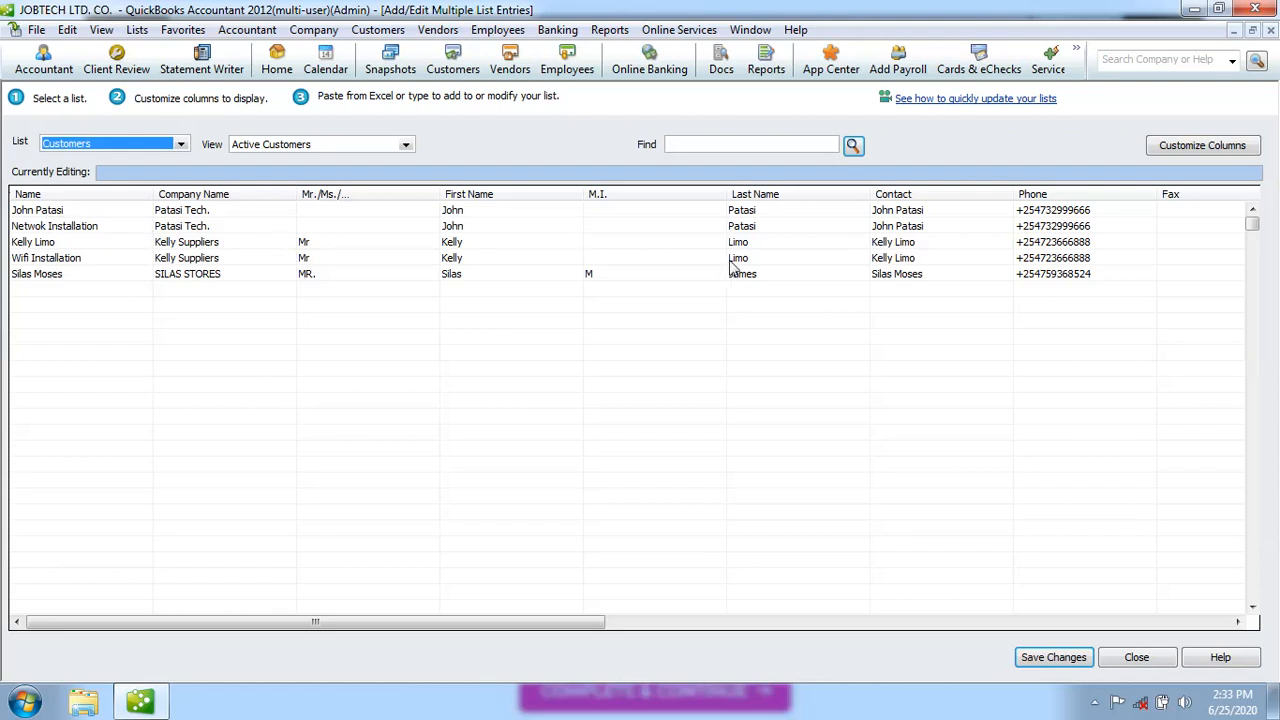
pyautogui.click(1238, 622)
pyautogui.click(1238, 622)
pyautogui.click(1238, 622)
pyautogui.click(1238, 622)
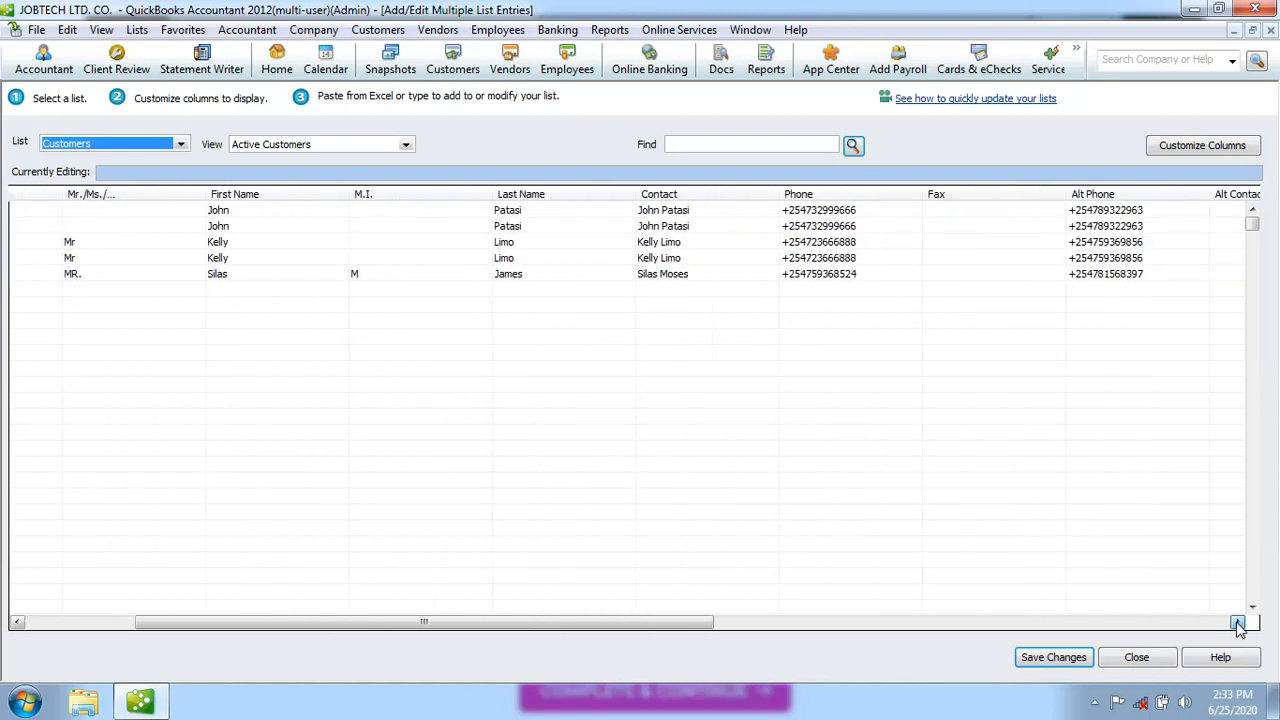
pyautogui.click(1238, 622)
pyautogui.click(1238, 622)
pyautogui.click(1238, 622)
pyautogui.click(1238, 622)
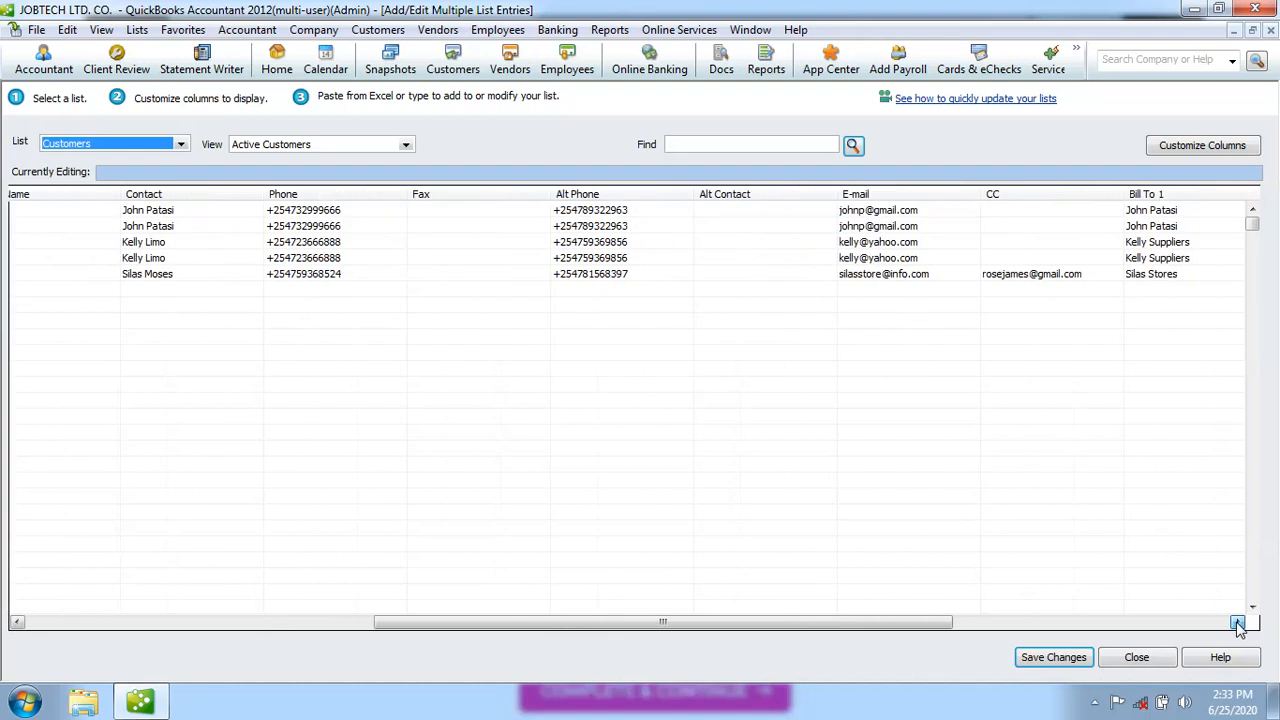
pyautogui.click(1238, 622)
pyautogui.click(1238, 622)
pyautogui.click(1238, 622)
pyautogui.click(1238, 622)
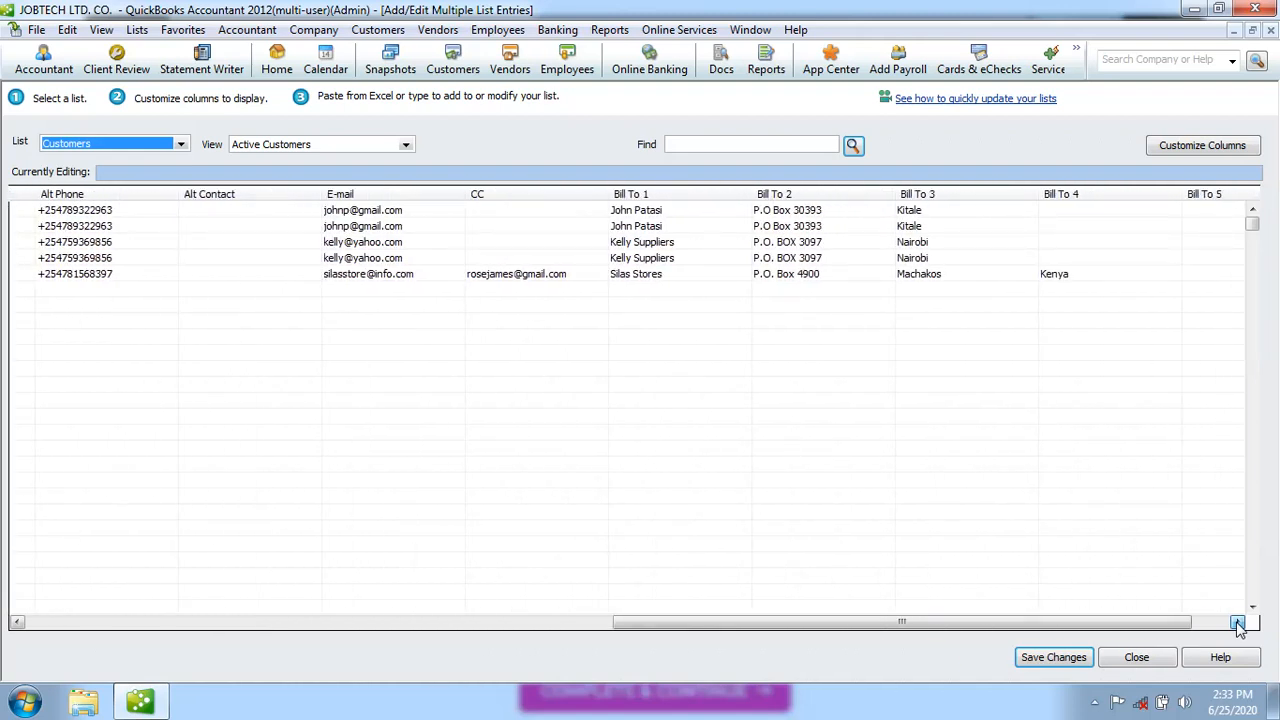
pyautogui.click(1238, 622)
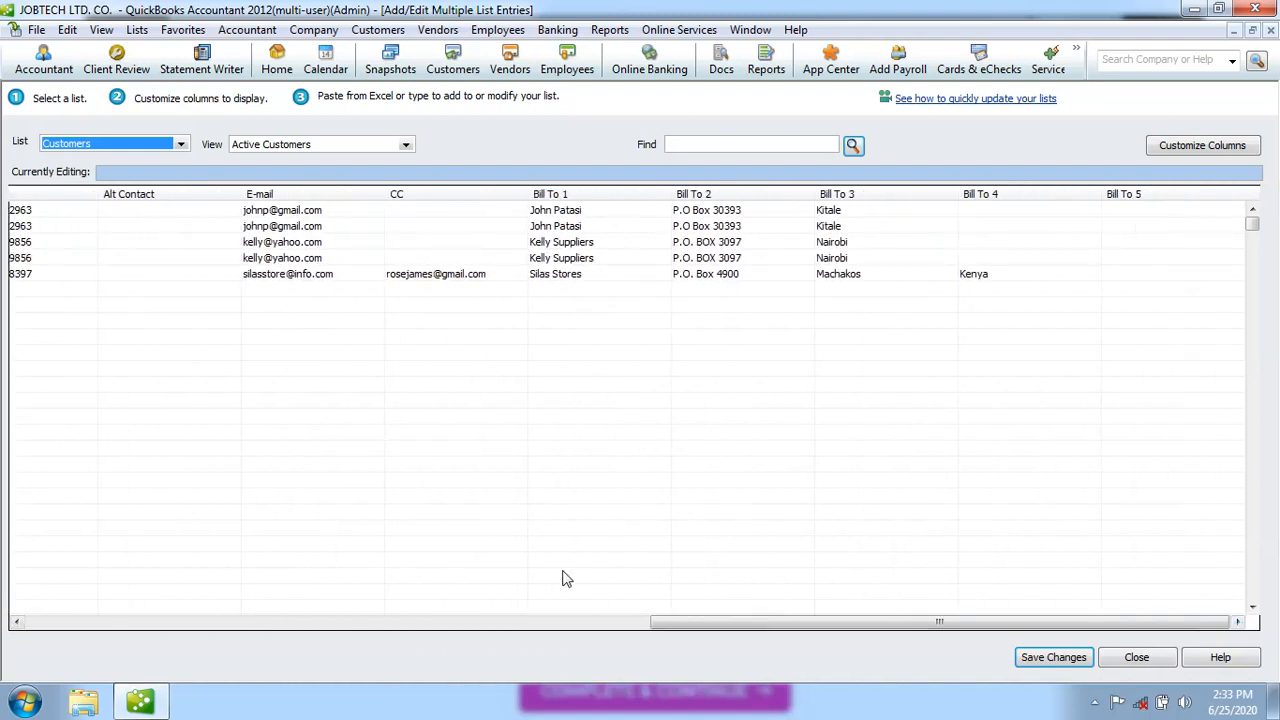
pyautogui.click(16, 622)
pyautogui.click(16, 622)
pyautogui.click(16, 622)
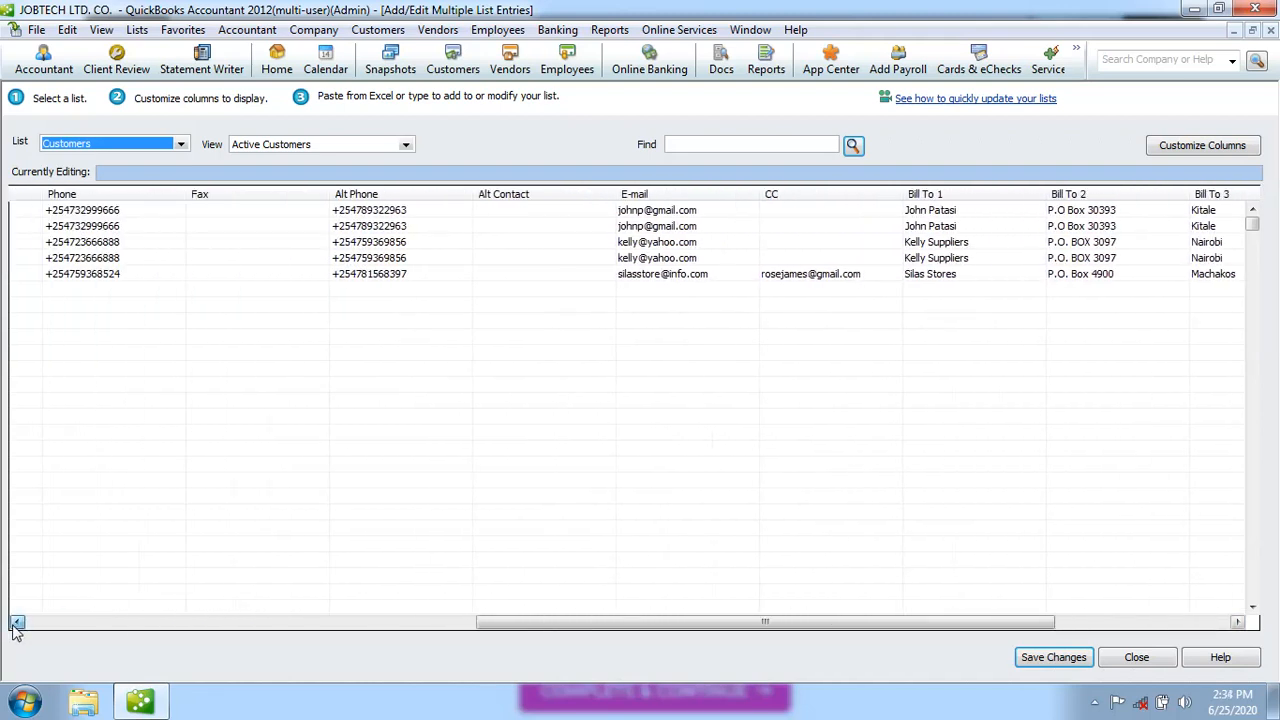
pyautogui.click(16, 622)
pyautogui.click(16, 622)
pyautogui.click(16, 622)
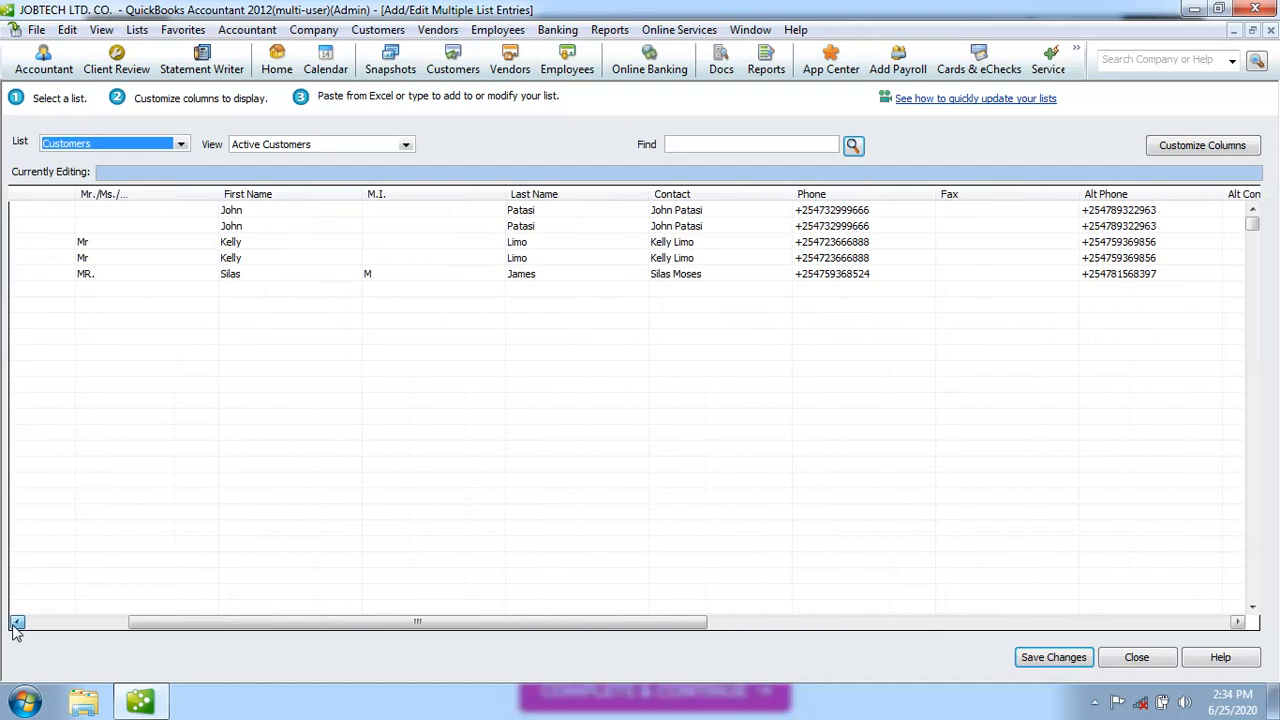
pyautogui.click(16, 622)
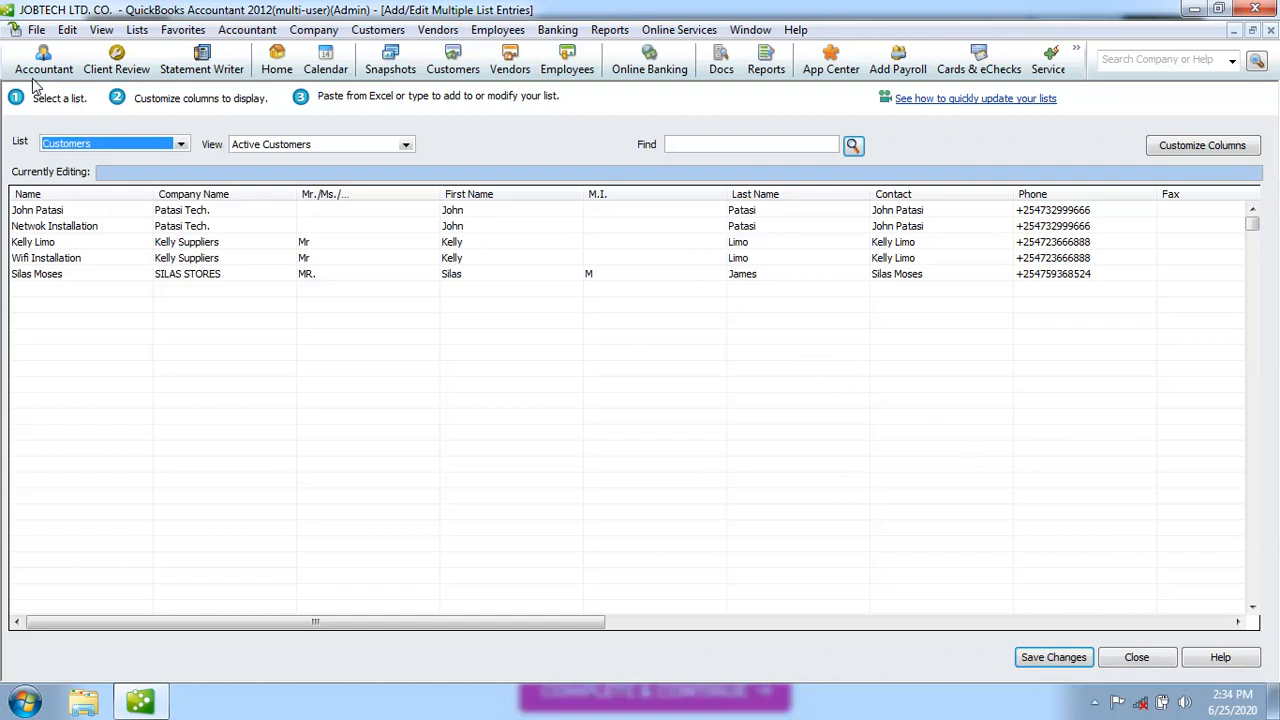
pyautogui.click(1270, 31)
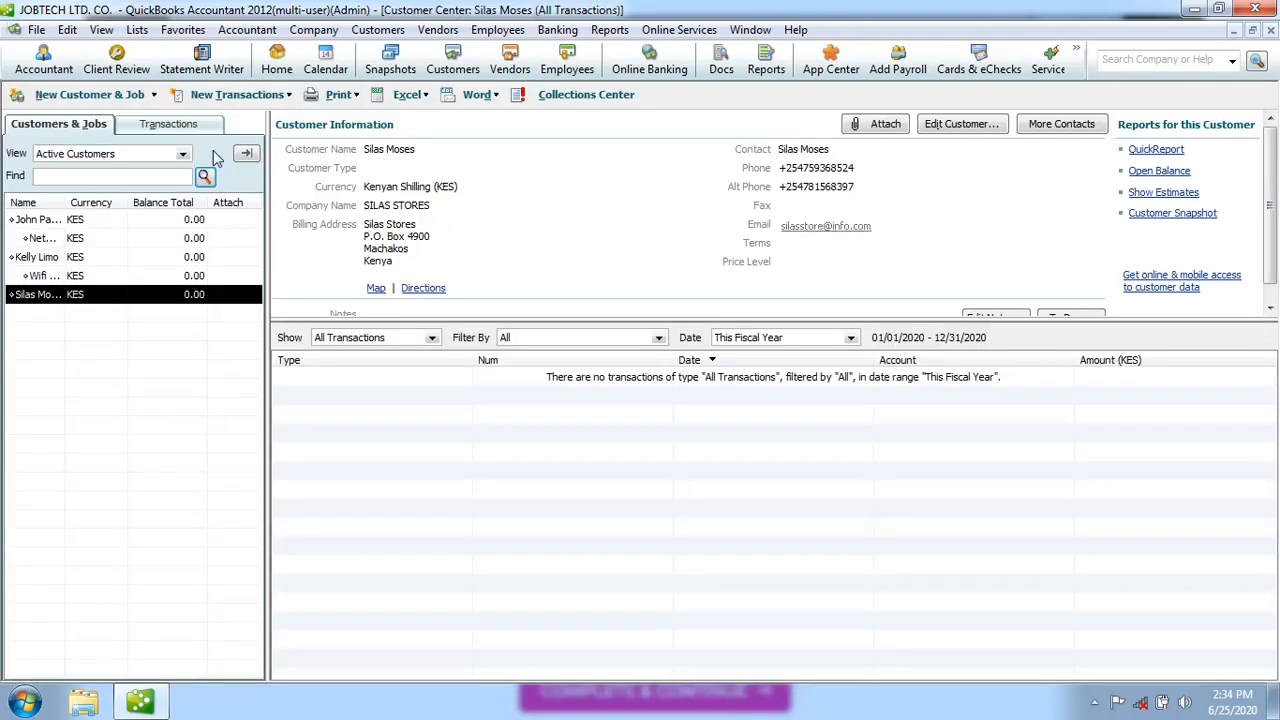
# Open Add Multiple Customer:Jobs and select the SILAS STORES Company Name cell for editing
pyautogui.click(154, 96)
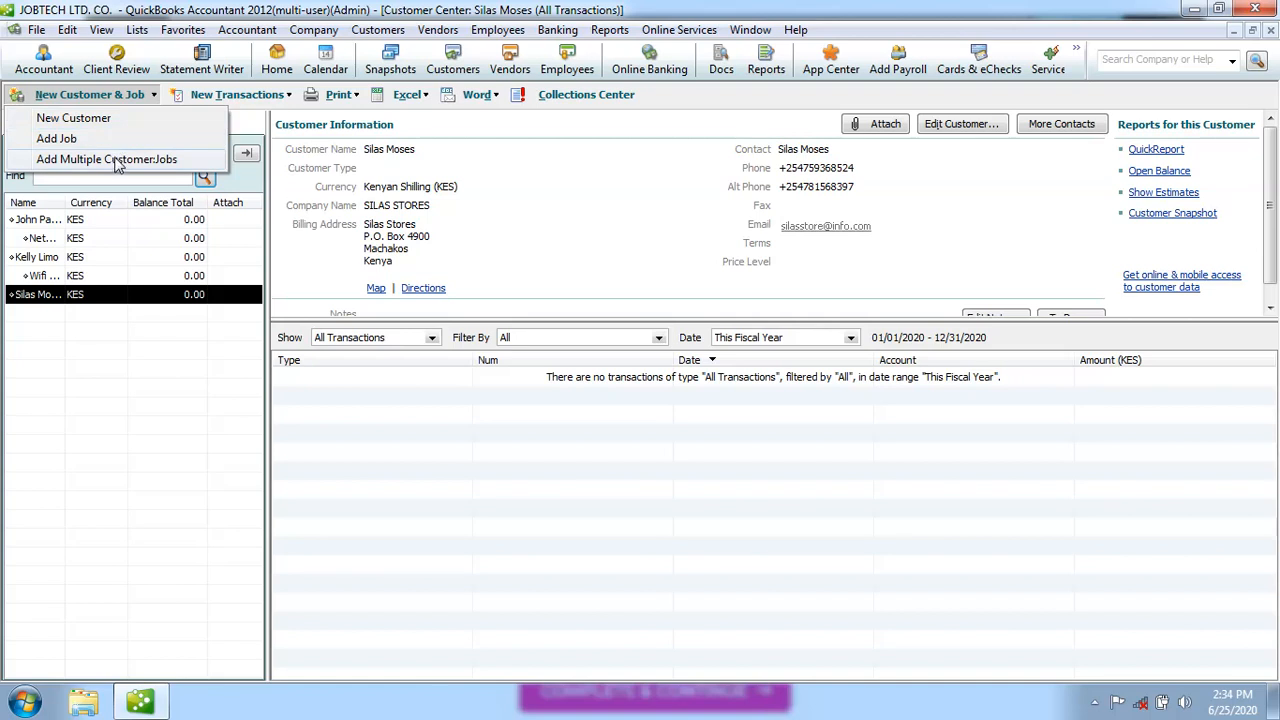
pyautogui.click(112, 160)
pyautogui.click(37, 290)
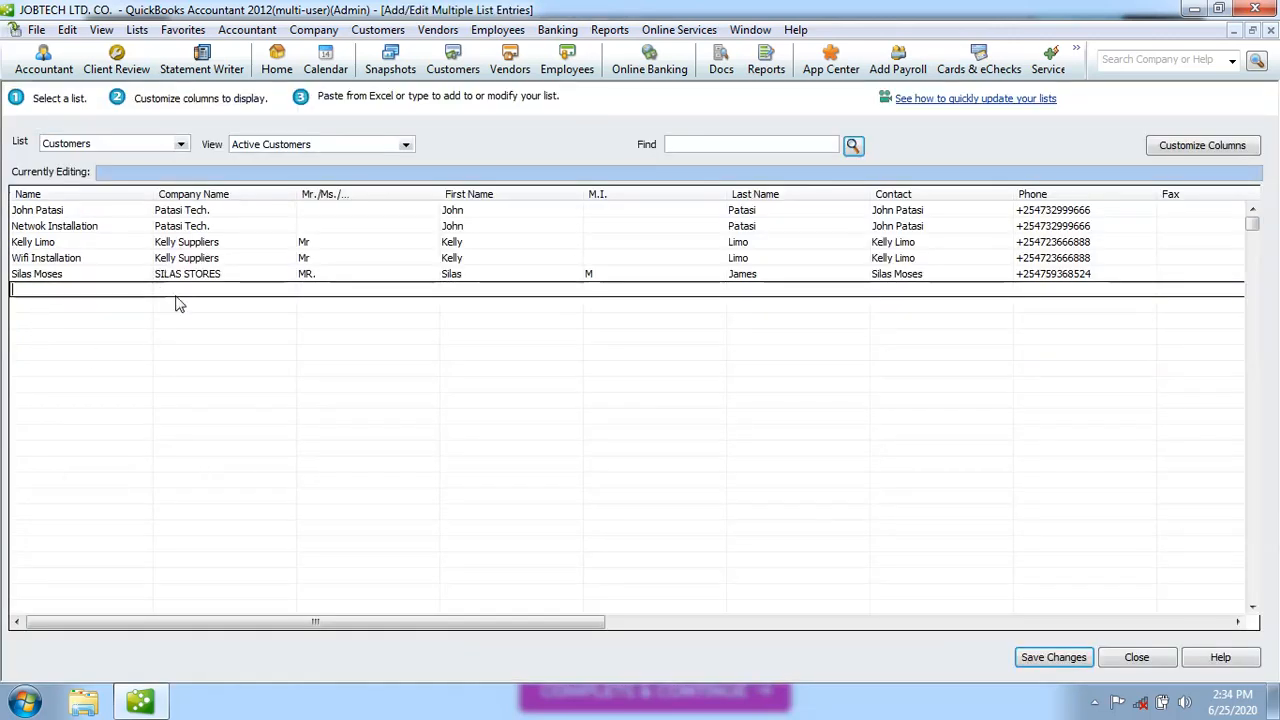
pyautogui.click(223, 277)
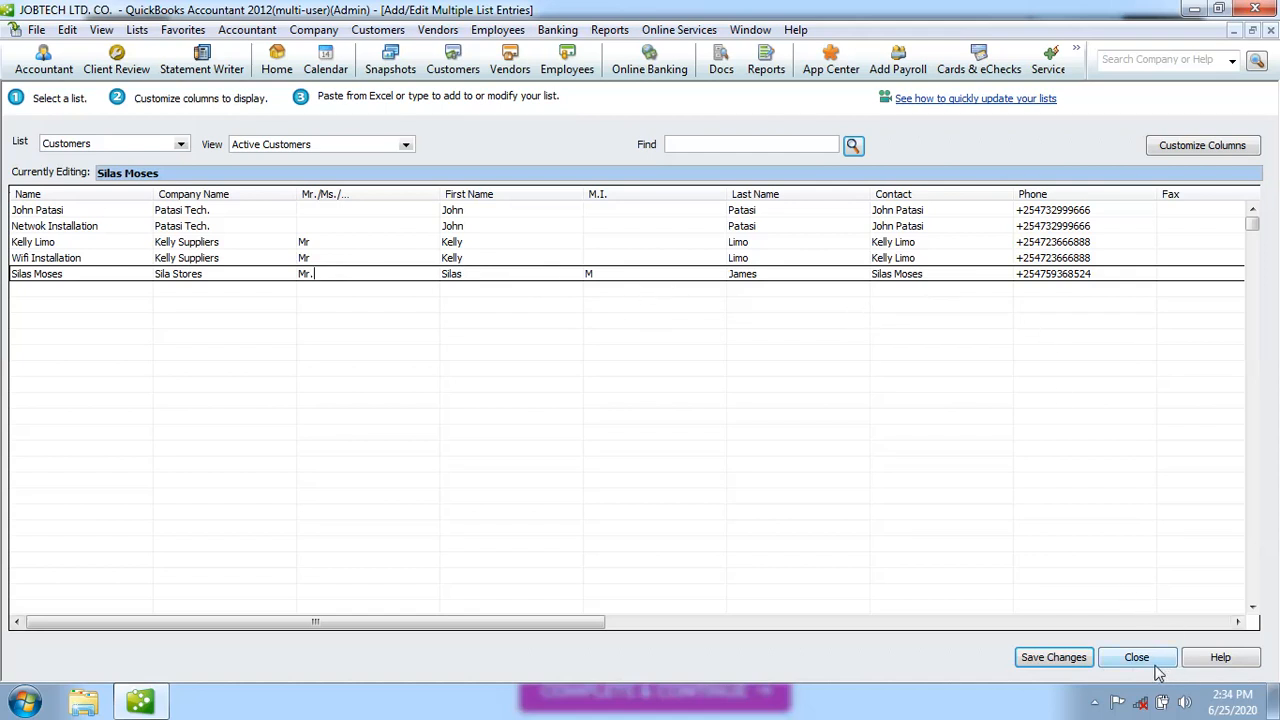
# Save the edited Silas Stores record in the multiple-entries list and confirm the saved message
pyautogui.click(1075, 666)
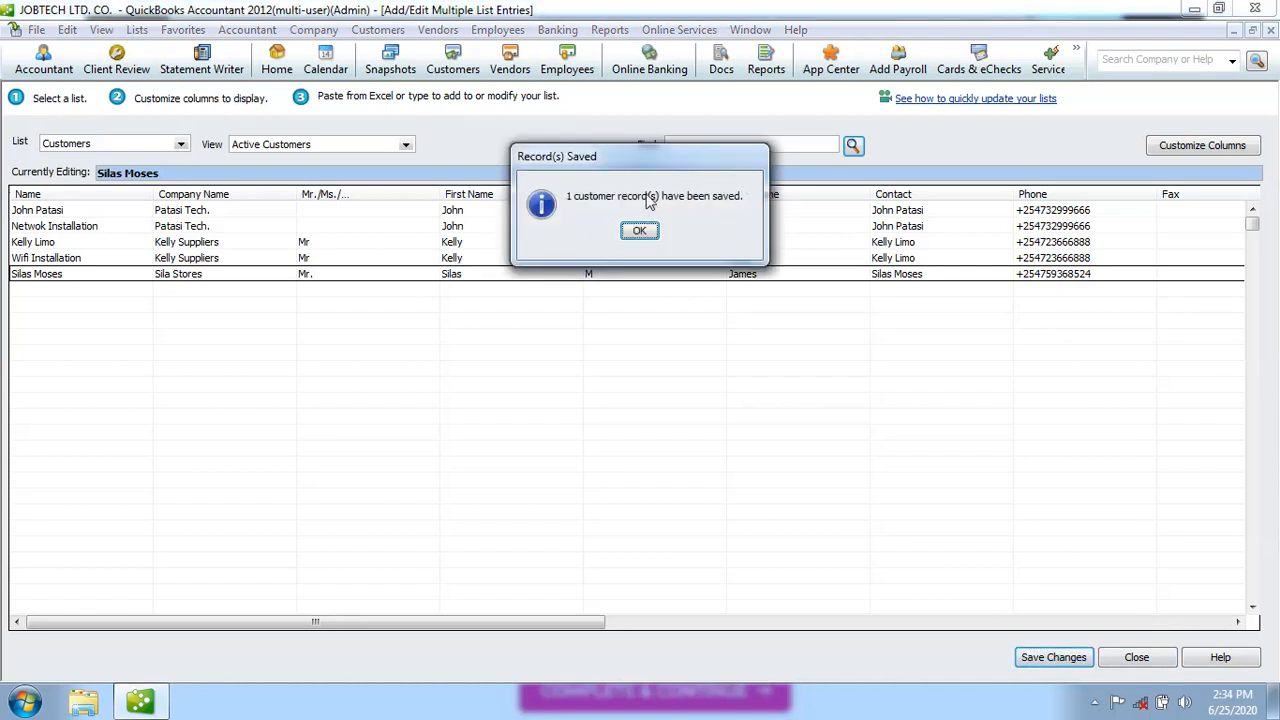
pyautogui.click(640, 232)
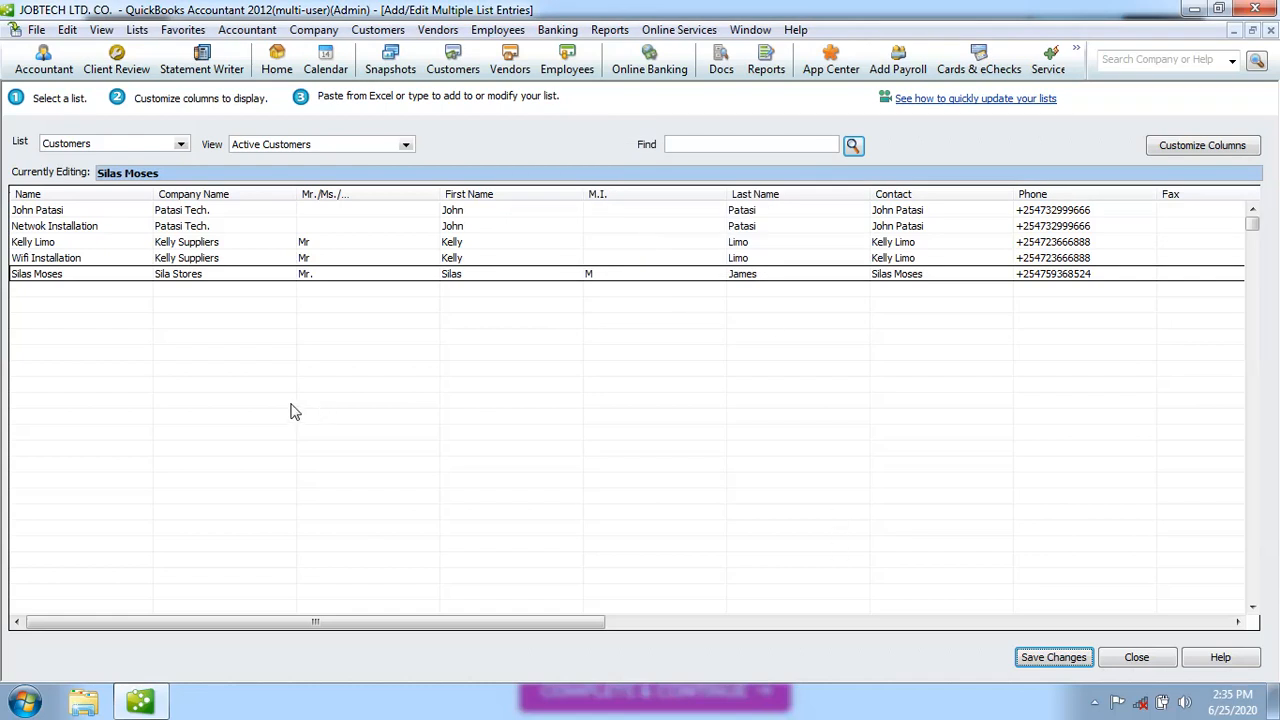
pyautogui.click(57, 291)
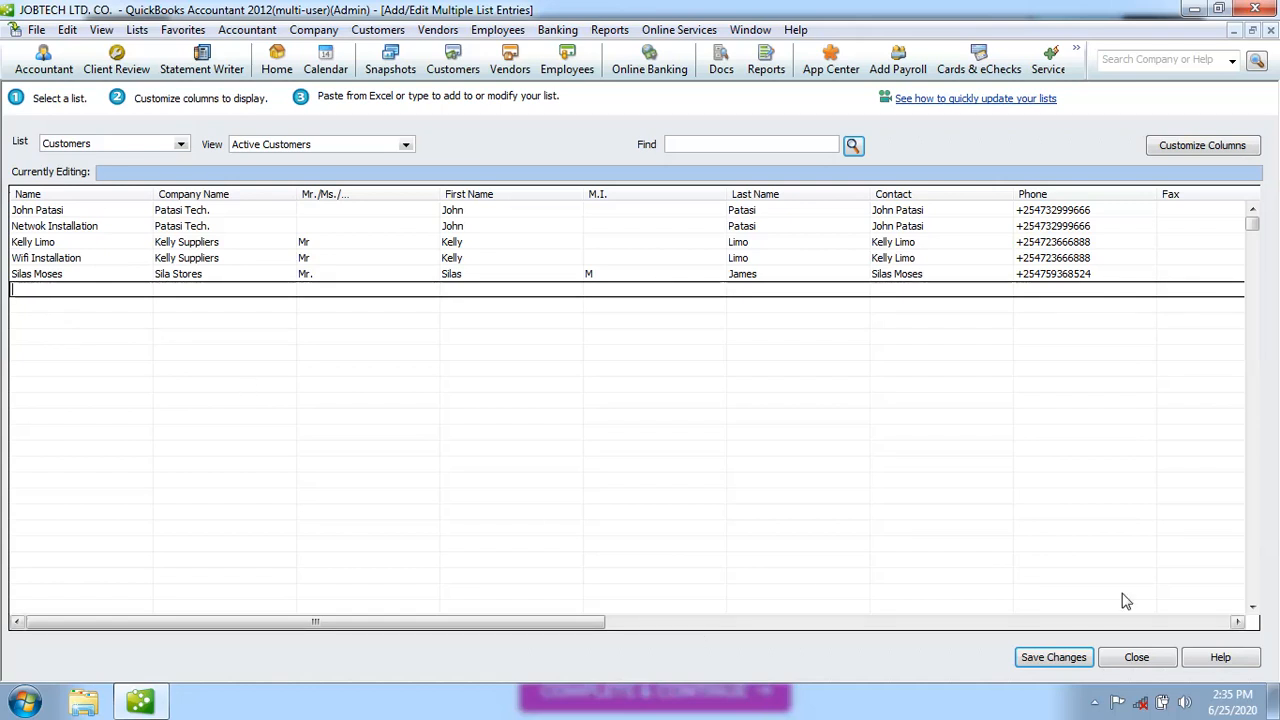
# Close the multiple-entries editor and start a new job for the Silas Stores customer
pyautogui.click(1152, 664)
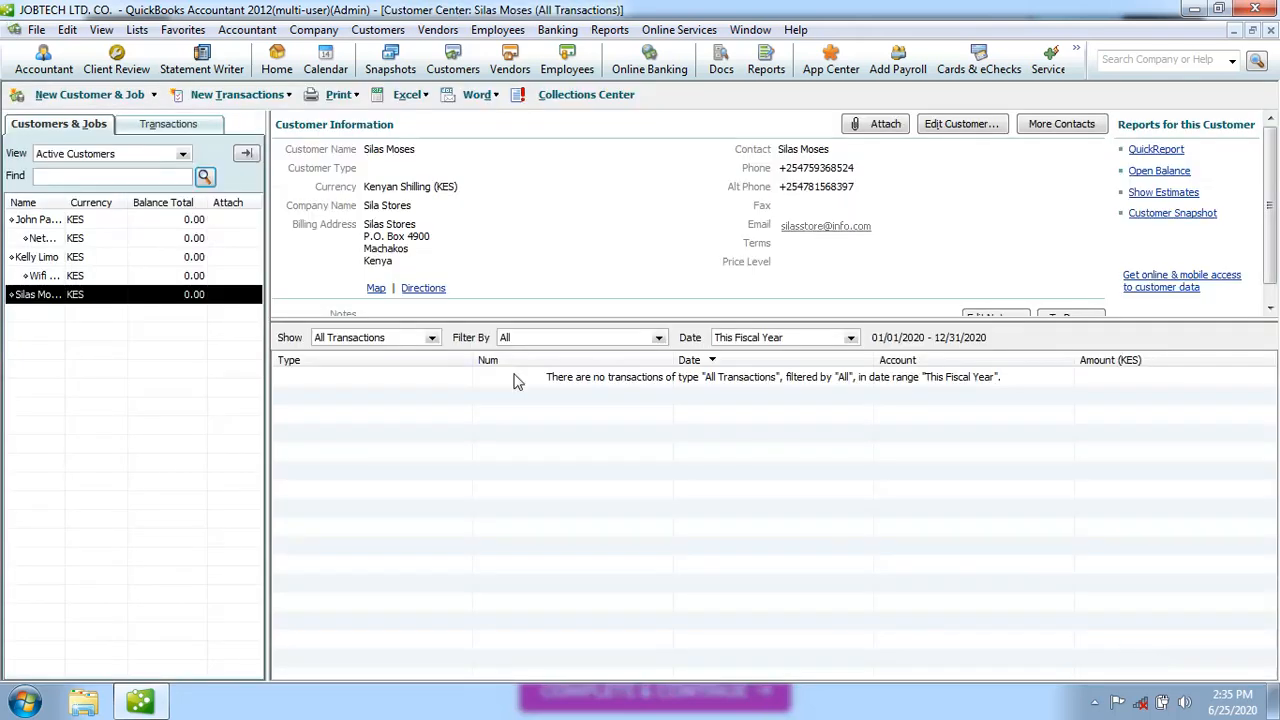
pyautogui.click(154, 96)
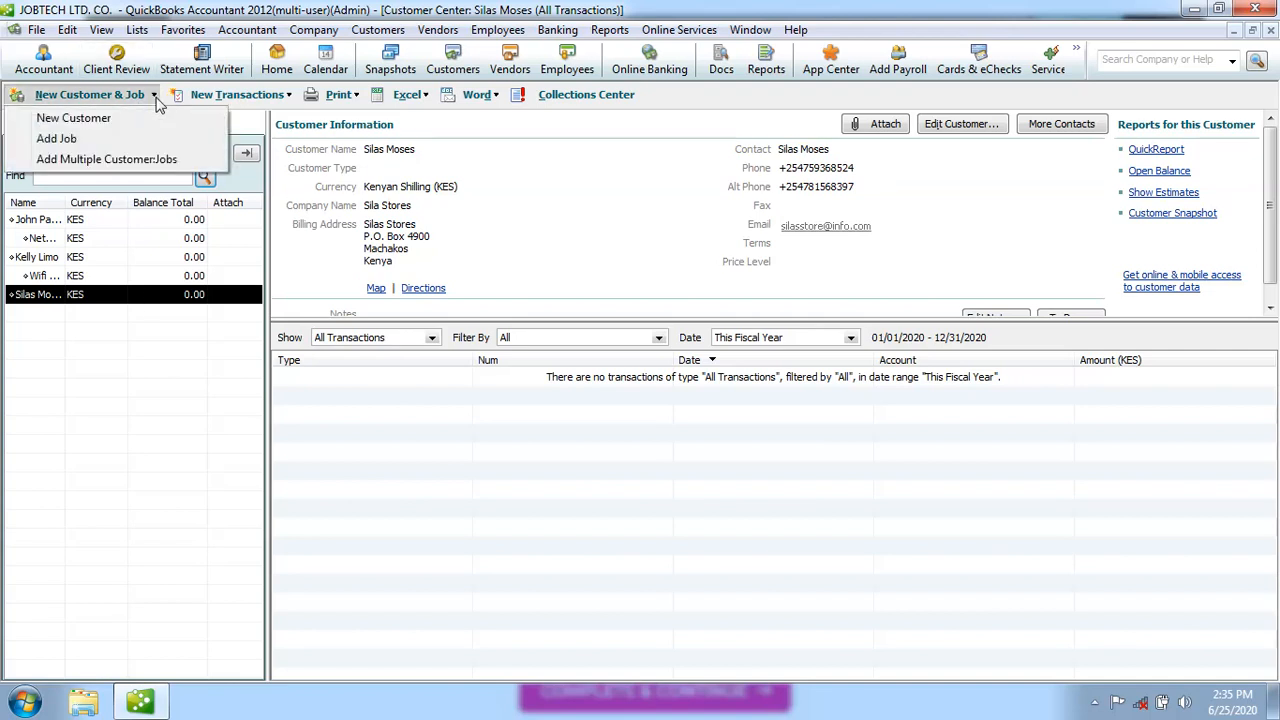
pyautogui.click(72, 157)
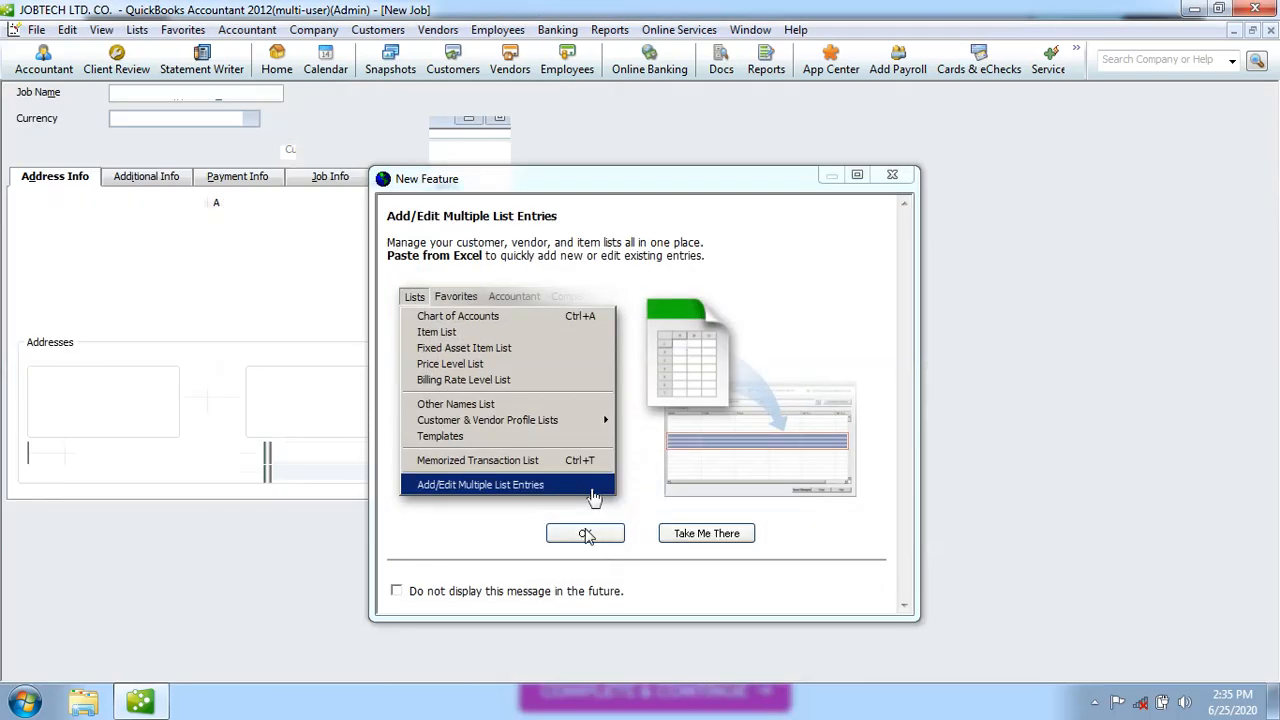
pyautogui.click(586, 535)
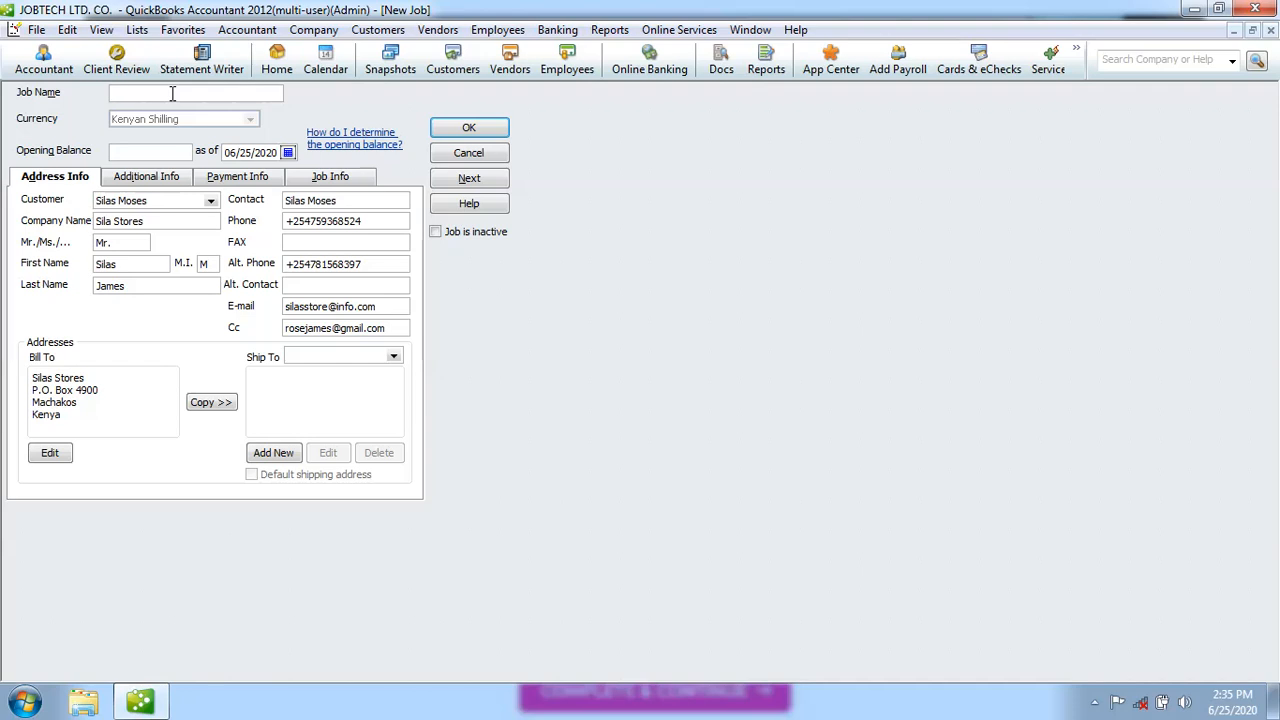
# Name the job 'CCT Camera Installation' and save it
pyautogui.write('Isstalling')
pyautogui.click(153, 94)
pyautogui.press('BackSpace')
pyautogui.press('BackSpace')
pyautogui.press('BackSpace')
pyautogui.write('ation')
pyautogui.click(167, 97)
pyautogui.press('BackSpace')
pyautogui.press('BackSpace')
pyautogui.press('BackSpace')
pyautogui.press('BackSpace')
pyautogui.press('BackSpace')
pyautogui.press('BackSpace')
pyautogui.press('BackSpace')
pyautogui.press('BackSpace')
pyautogui.press('BackSpace')
pyautogui.press('BackSpace')
pyautogui.press('BackSpace')
pyautogui.press('BackSpace')
pyautogui.press('BackSpace')
pyautogui.write('ion')
pyautogui.click(477, 130)
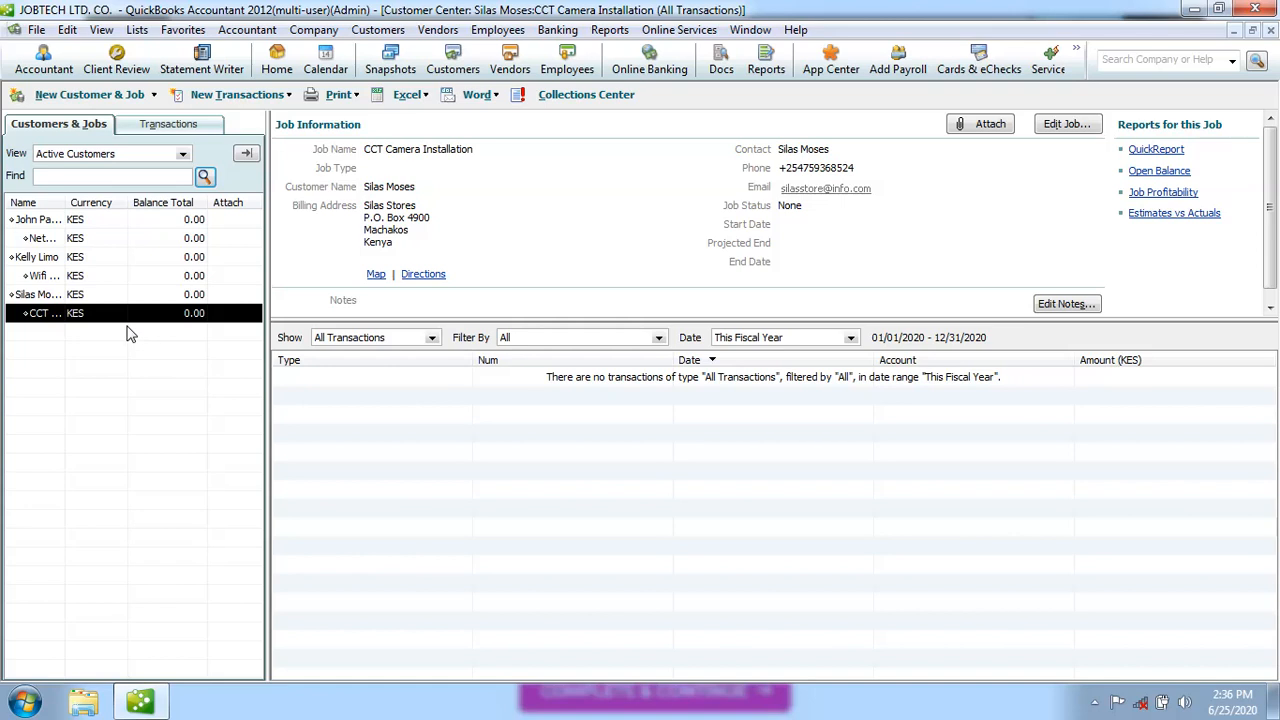
# Select the Silas Stores customer to show its details, with the CCT Camera Installation job beneath it
pyautogui.click(87, 297)
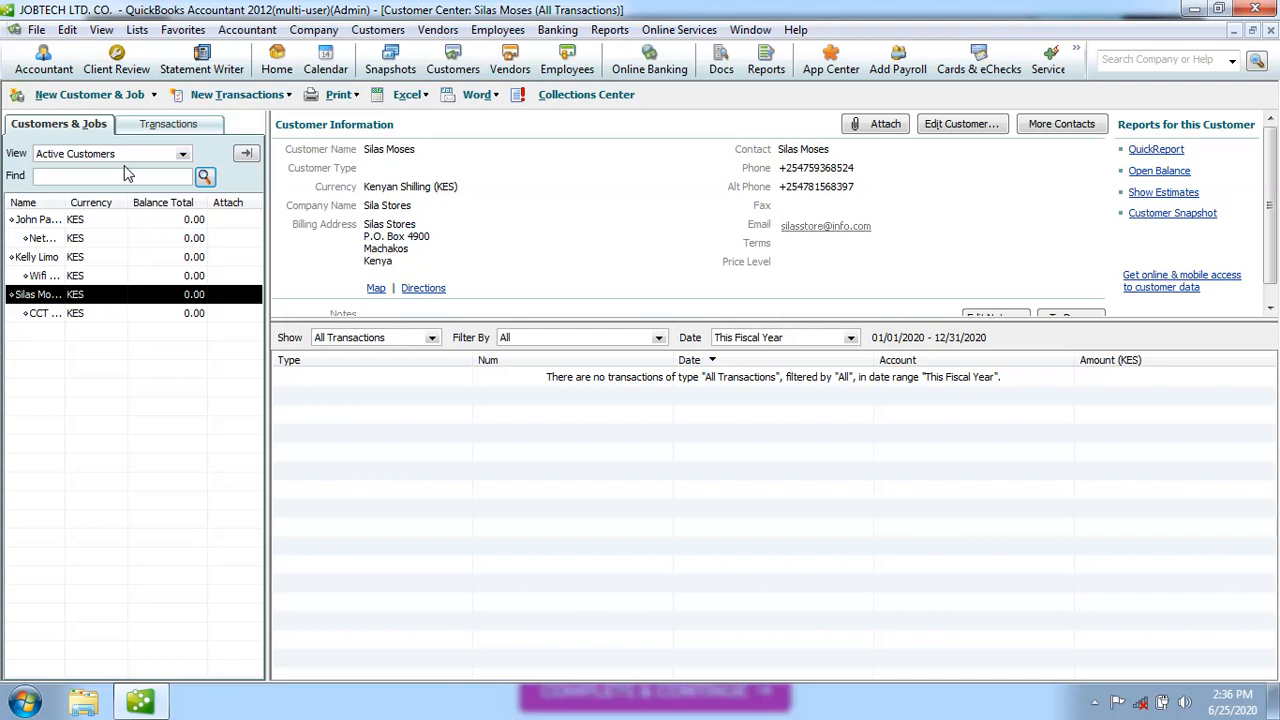
# Start another Silas Stores job and enter a draft name 'P O S Installation'
pyautogui.click(154, 96)
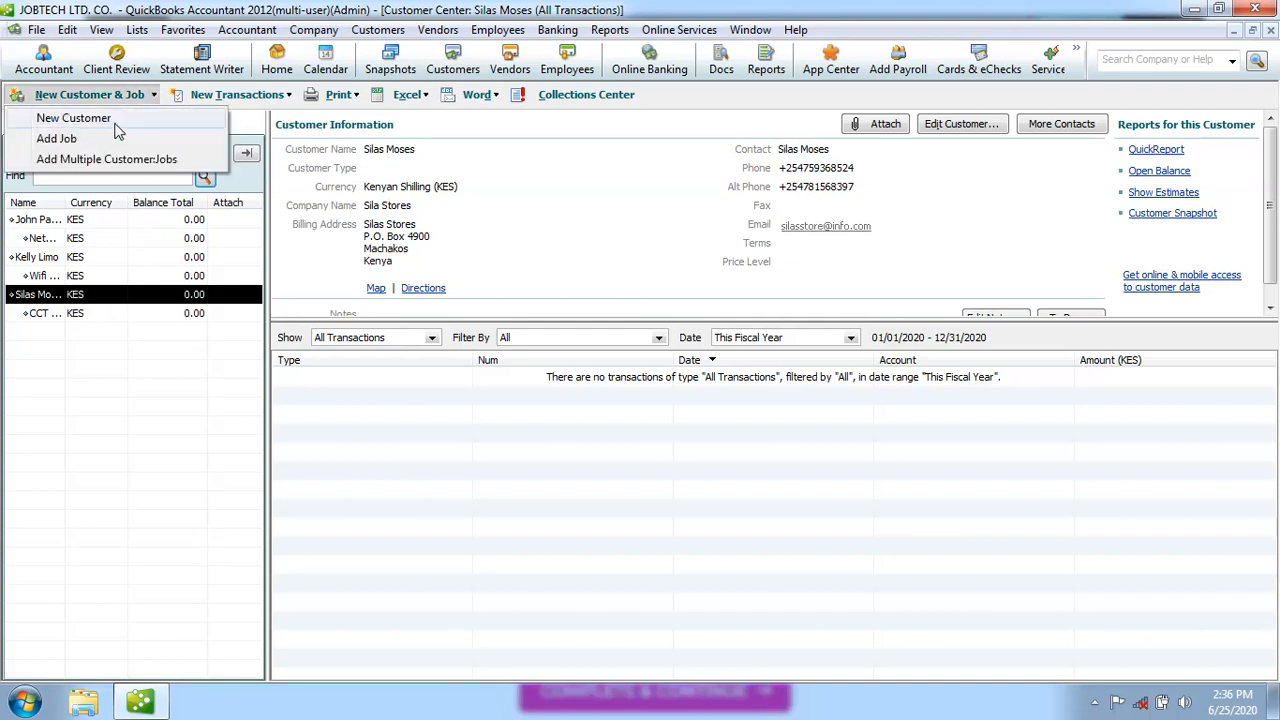
pyautogui.click(75, 152)
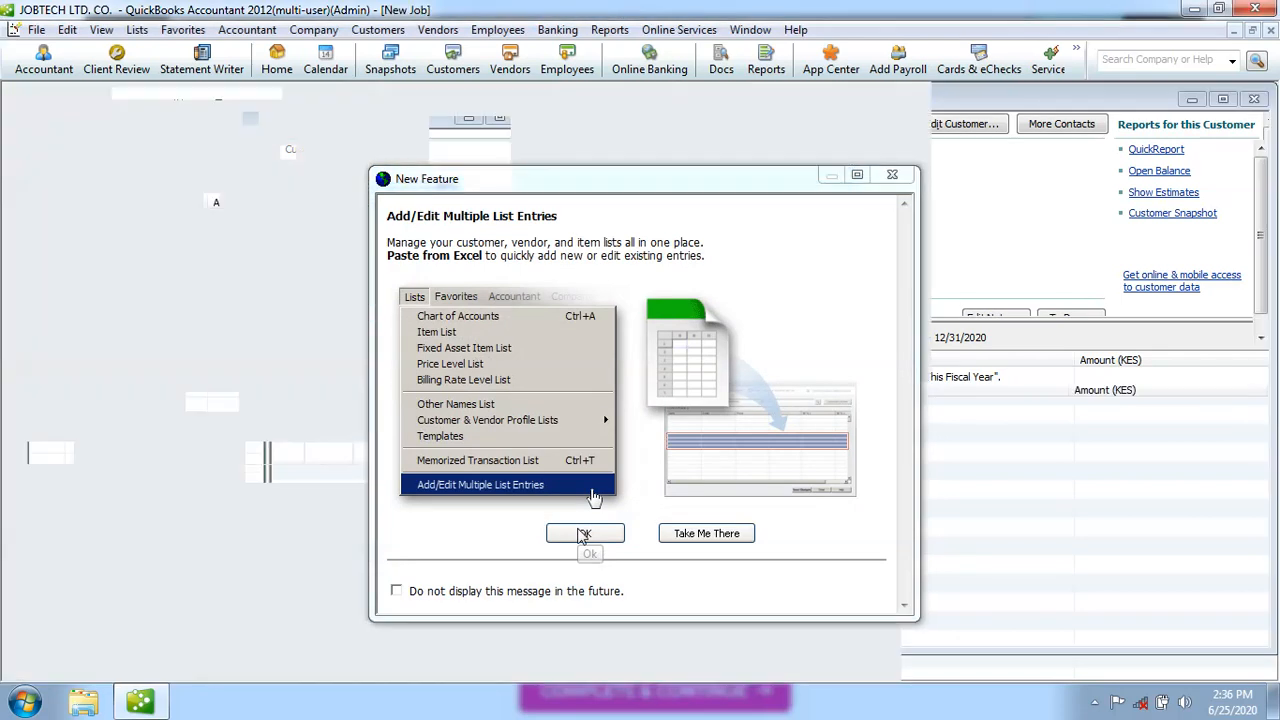
pyautogui.click(583, 535)
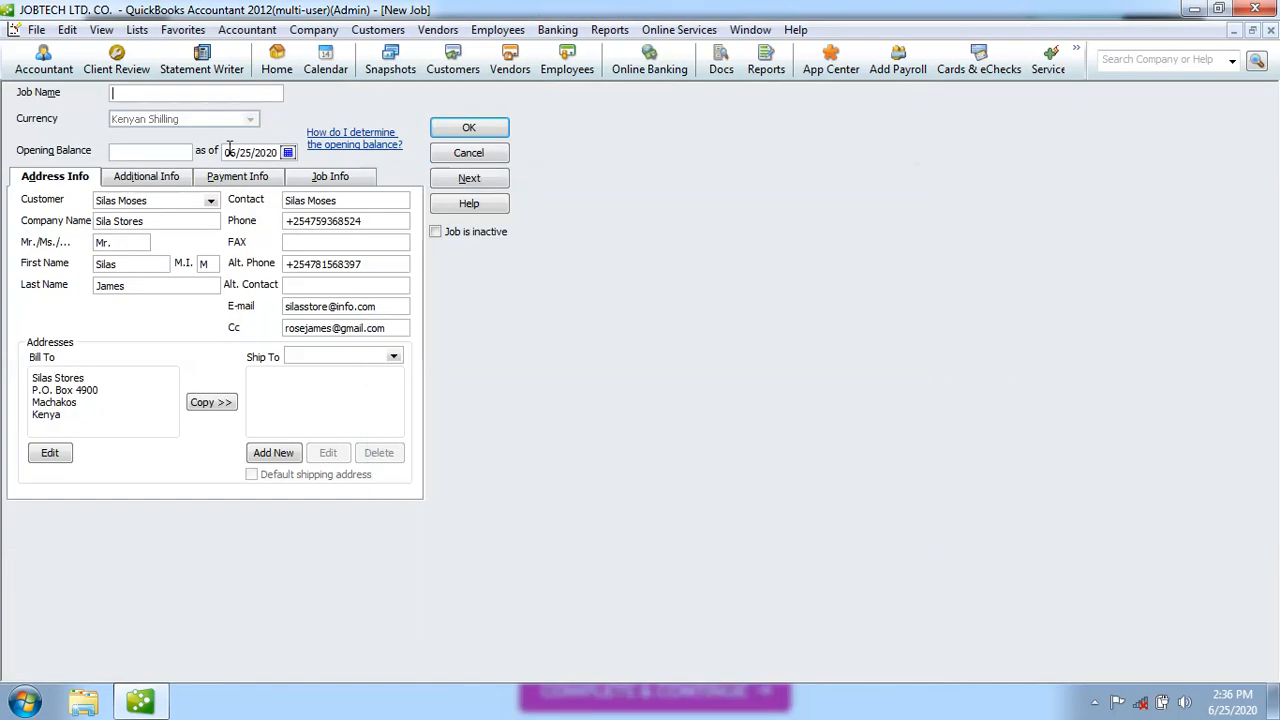
pyautogui.click(122, 93)
pyautogui.write('Install')
pyautogui.write('ing')
pyautogui.press('BackSpace')
pyautogui.press('BackSpace')
pyautogui.press('BackSpace')
pyautogui.press('BackSpace')
pyautogui.press('BackSpace')
pyautogui.press('BackSpace')
pyautogui.write('allaing')
pyautogui.press('BackSpace')
pyautogui.press('BackSpace')
pyautogui.press('BackSpace')
pyautogui.press('BackSpace')
pyautogui.press('BackSpace')
pyautogui.press('BackSpace')
pyautogui.press('BackSpace')
pyautogui.press('BackSpace')
pyautogui.press('BackSpace')
pyautogui.press('BackSpace')
pyautogui.press('BackSpace')
pyautogui.press('BackSpace')
pyautogui.write('P OS')
pyautogui.press('BackSpace')
pyautogui.press('BackSpace')
pyautogui.write('O S Installation')
# Correct the job name to 'P.O.S System Installation' with periods and a capital S
pyautogui.click(139, 93)
pyautogui.write('S system')
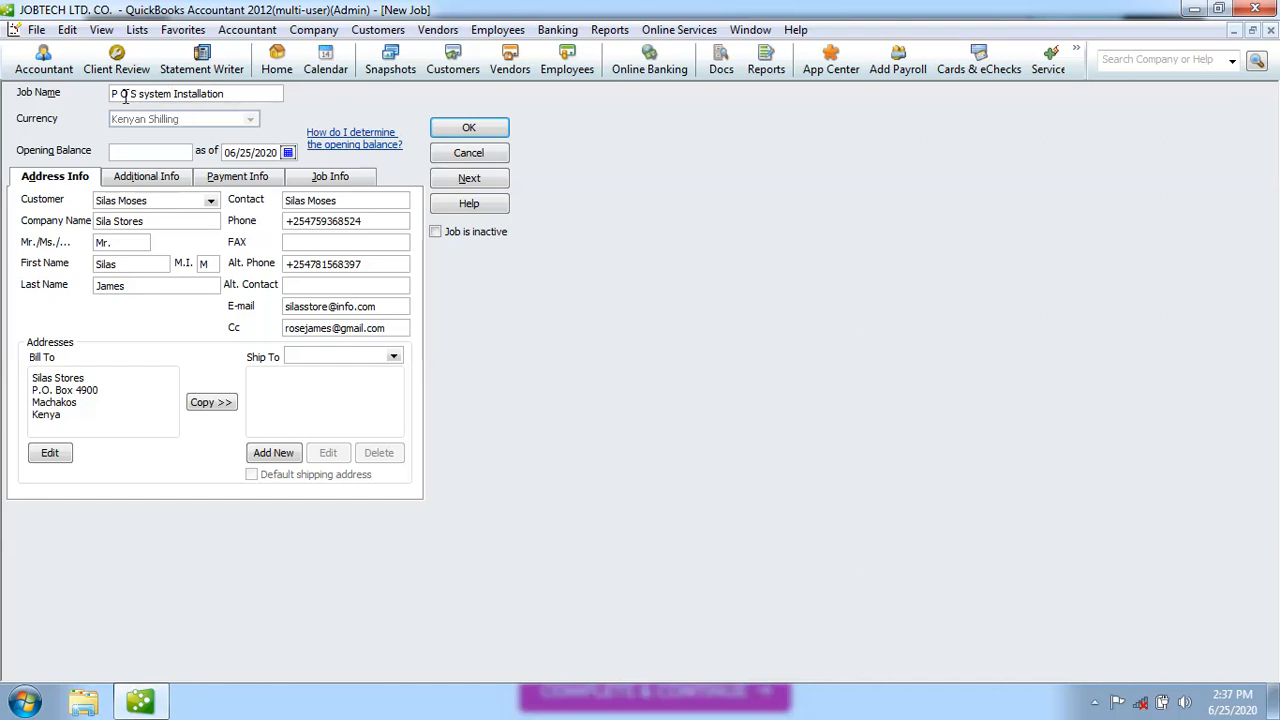
pyautogui.click(122, 93)
pyautogui.write('.')
pyautogui.click(136, 93)
pyautogui.write('.')
pyautogui.click(150, 93)
pyautogui.press('Delete')
pyautogui.write('S')
pyautogui.press('BackSpace')
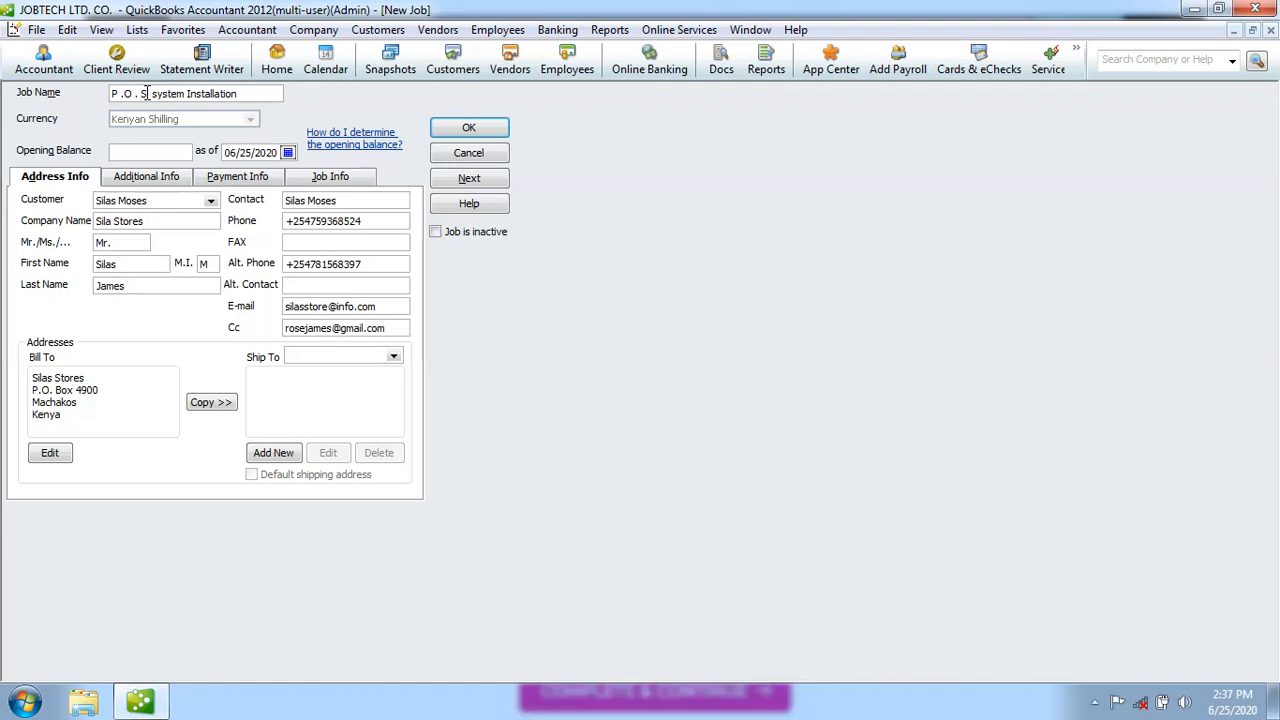
pyautogui.press('Delete')
pyautogui.write('Y')
pyautogui.press('BackSpace')
pyautogui.write('S')
# Save the P.O.S System Installation job, then view Patasi Tech's Netwok Installation job details
pyautogui.click(469, 128)
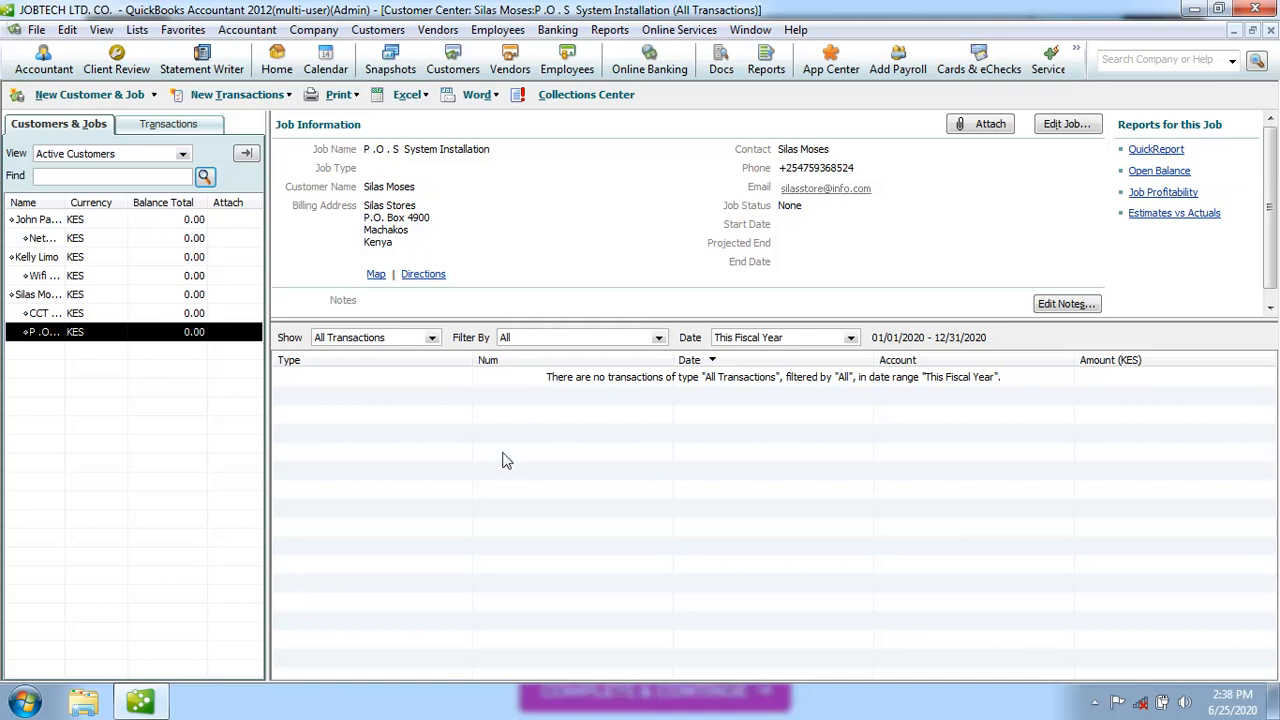
pyautogui.click(90, 222)
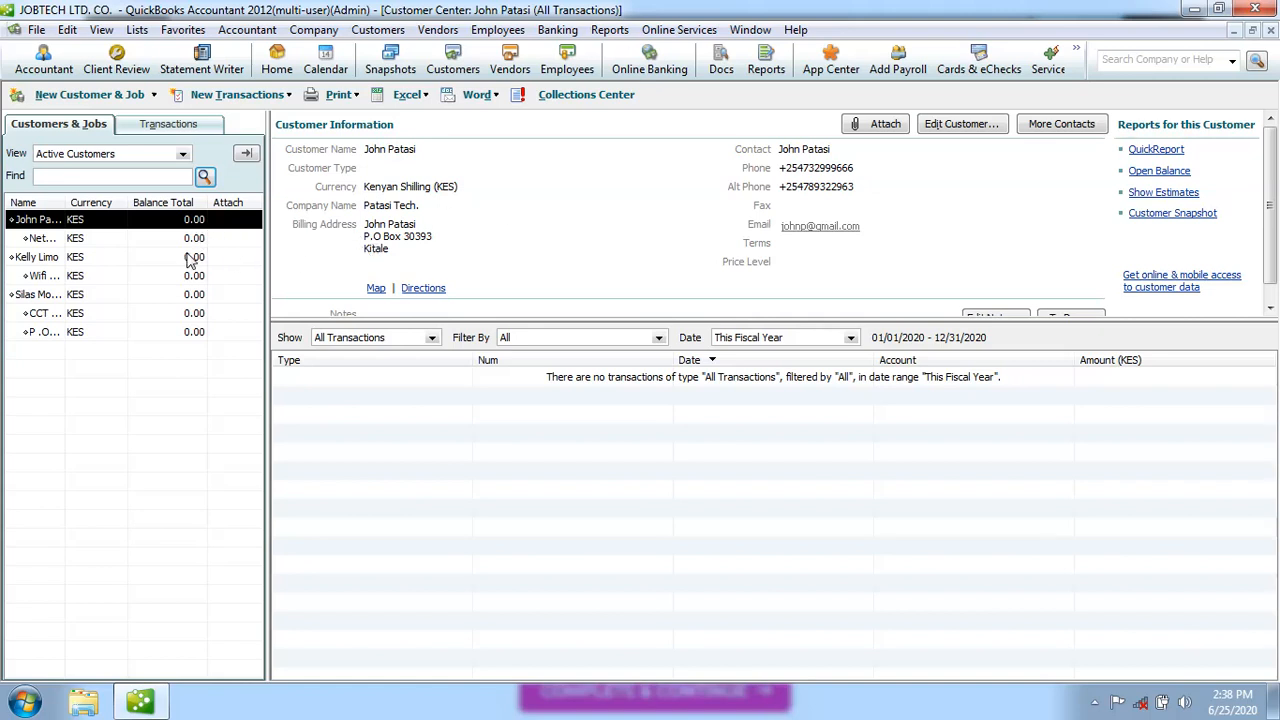
pyautogui.click(101, 244)
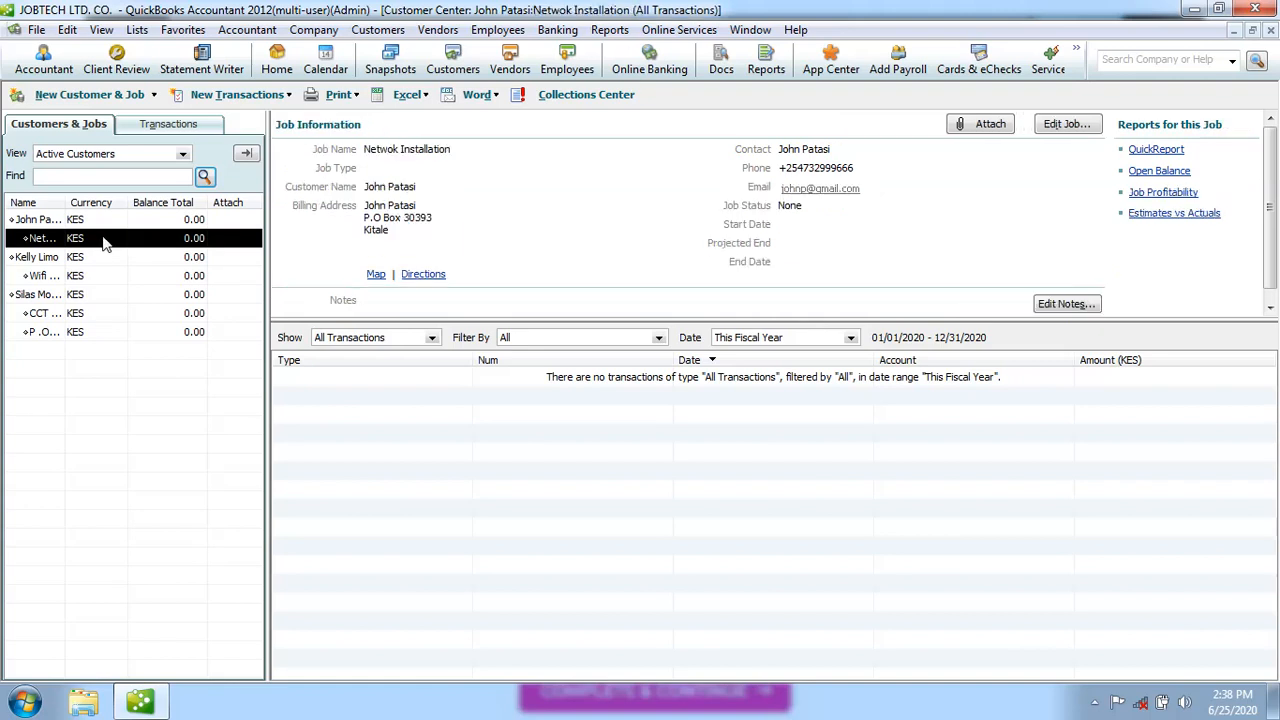